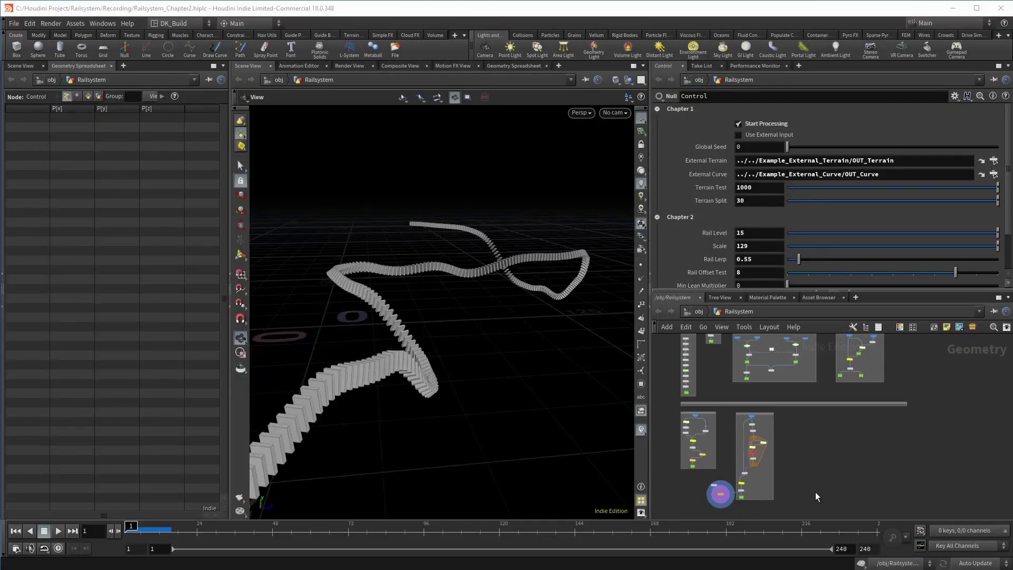
Zoom into the network and dive into the subnet that holds only the guide curve
scroll(800, 489, up, 5)
click(778, 384)
Add an Attribute Wrangle node, name it superformula, and colour it bright yellow
key(Tab)
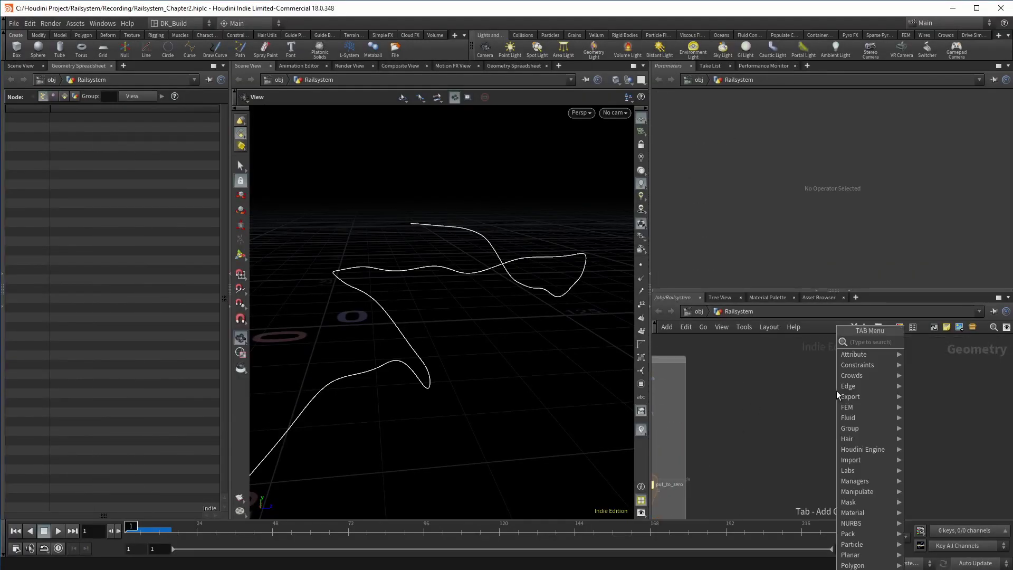
text(attrib wrangle)
key(Return)
click(836, 390)
double_click(859, 390)
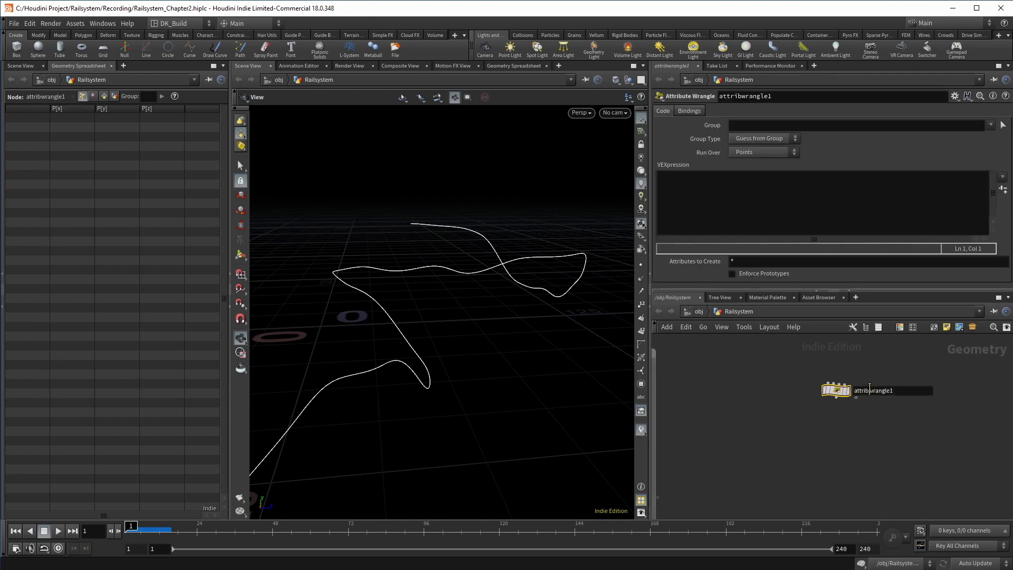
text(superformula)
key(Return)
key(c)
click(991, 461)
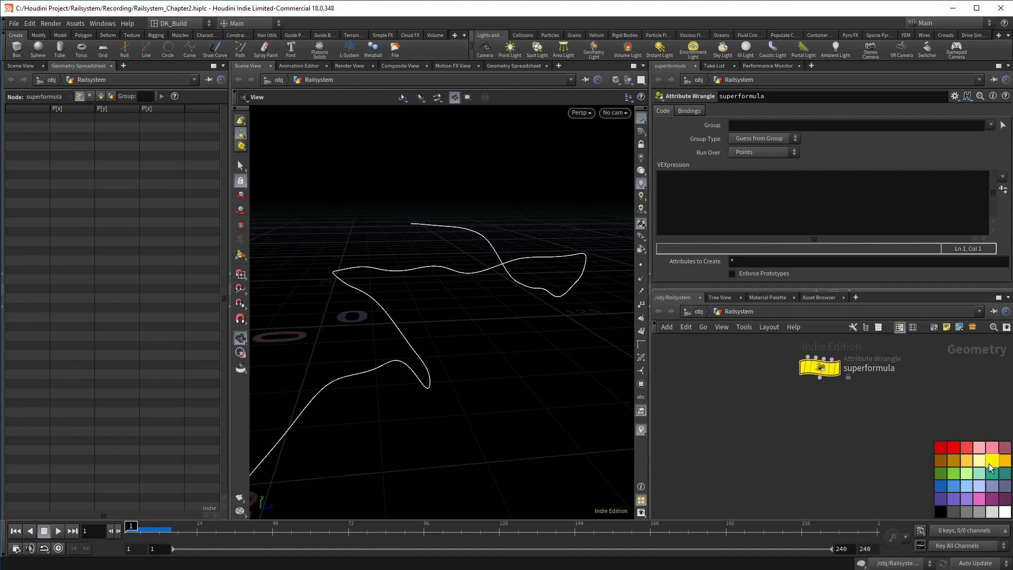
Set the wrangle's Run Over to Detail (only once)
mouse_move(834, 378)
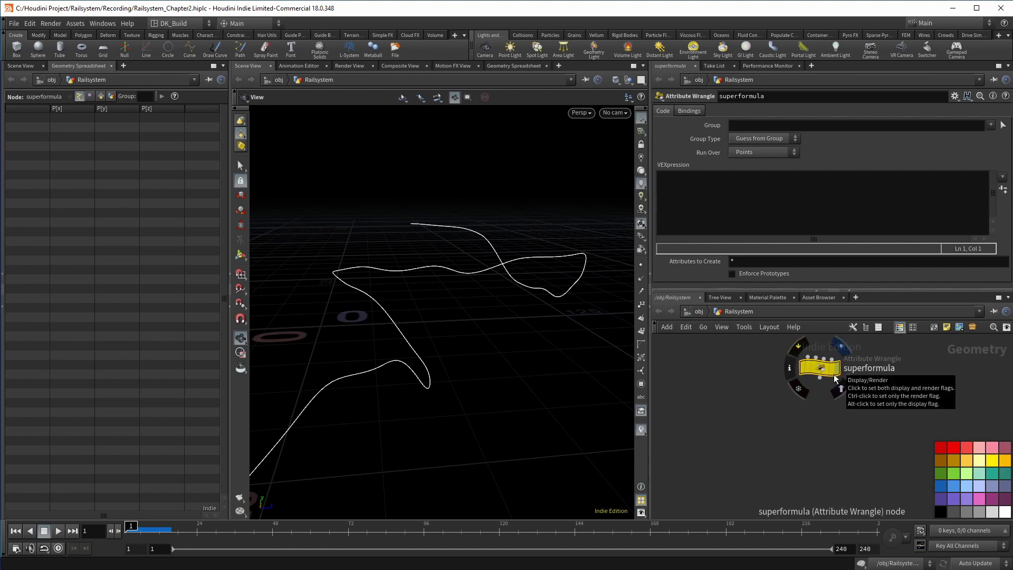
click(764, 152)
click(759, 160)
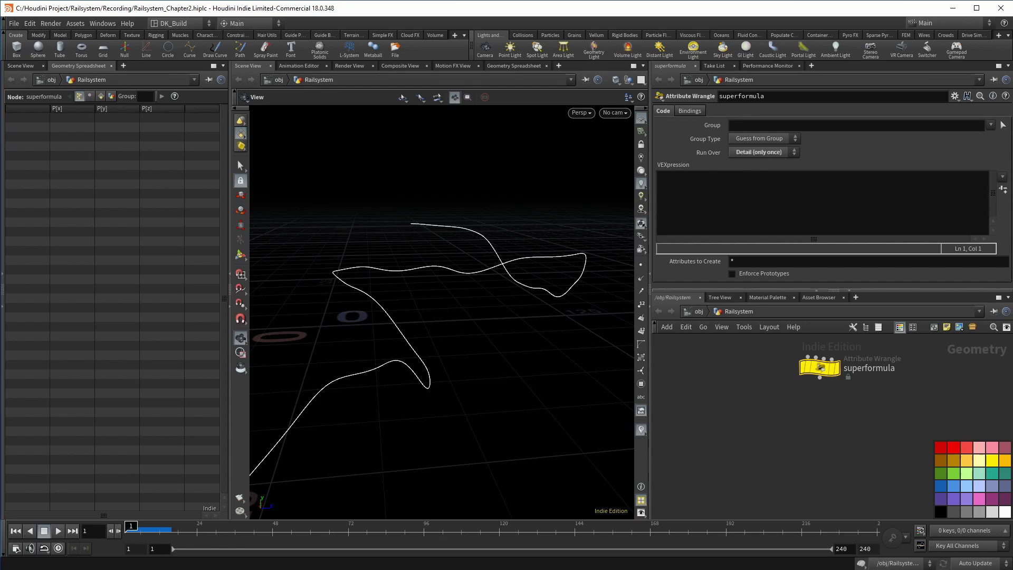
In the expanded VEX editor, declare control data: pts and radius channels, steps = 2π/pts, angle 0, pos
key(alt+e)
text(// control data)
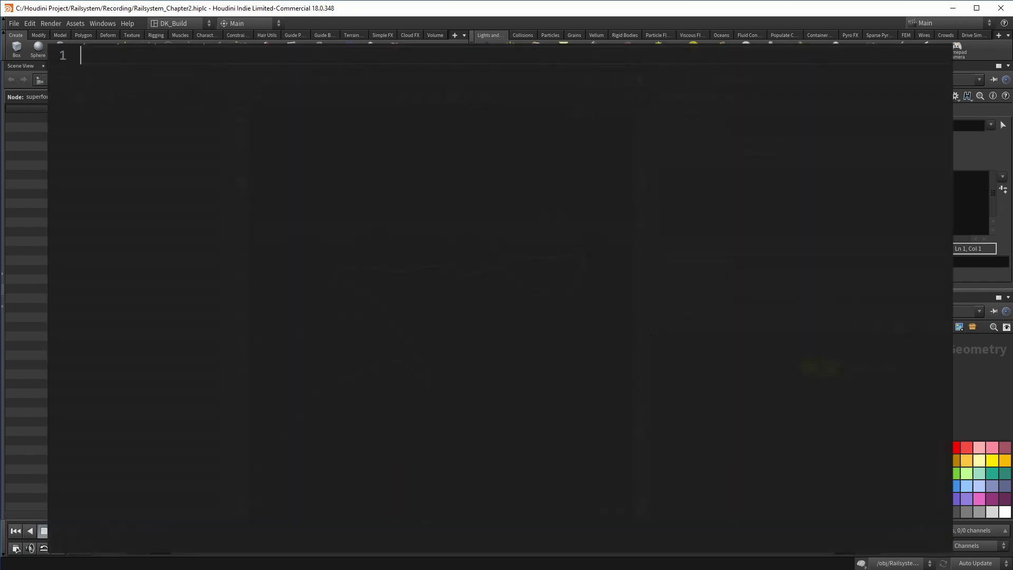
key(Return)
text(int pts = chi("pts");)
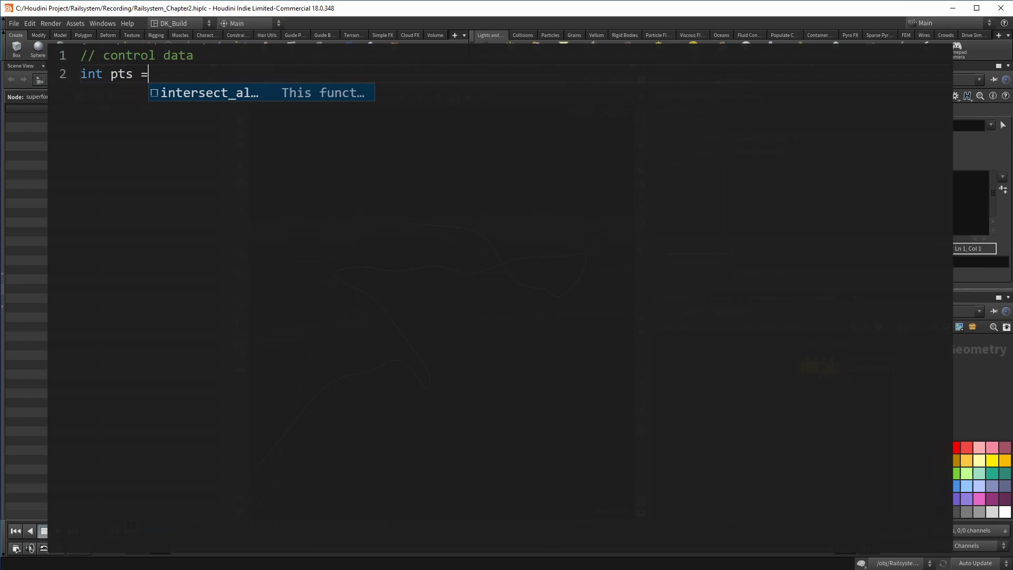
key(Return)
text(float radius = ch("radius");)
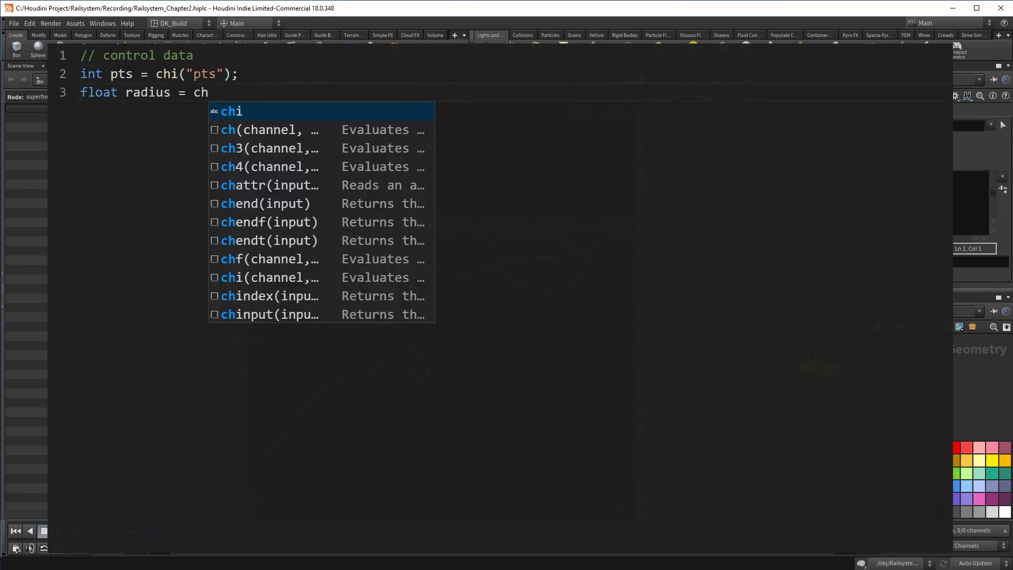
key(Return)
text(float steps = (2*$PI) / pts;)
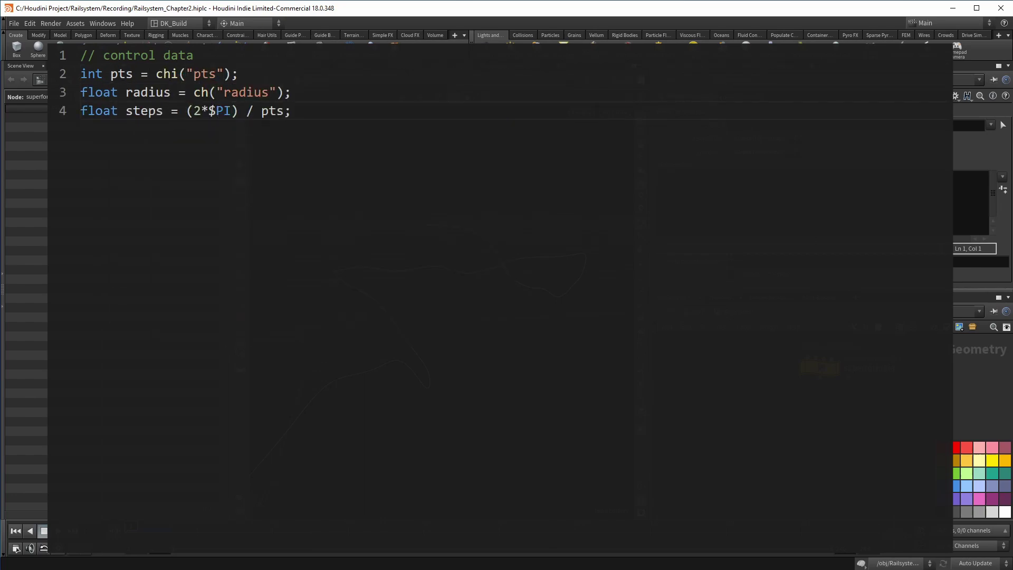
key(Return)
text(float angle = 0;)
key(Return)
text(vector pos;)
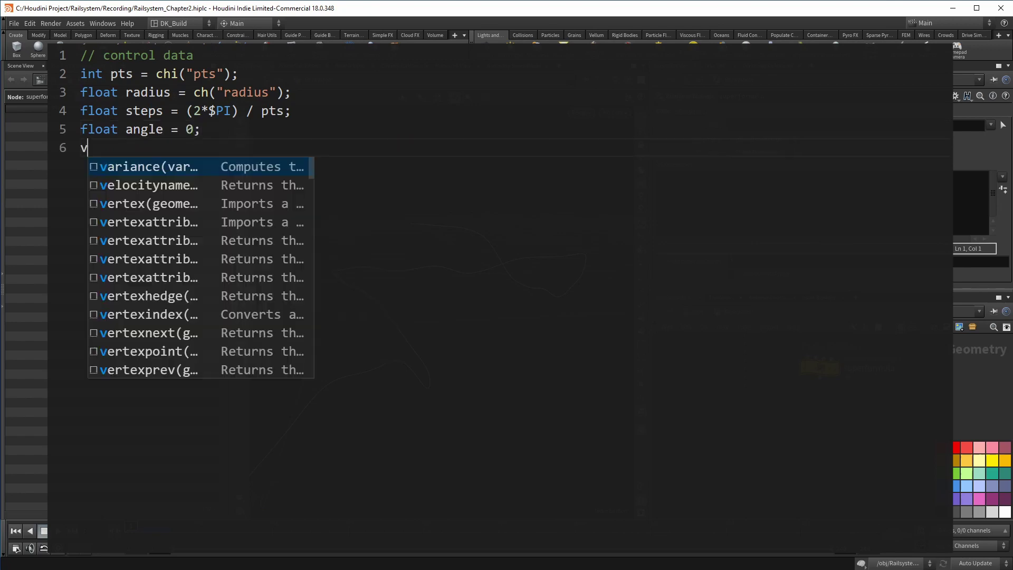
Add a superformula data block declaring a = 1, b = 1, m = 2 and n1, n2, n3 = .5
key(Return)
key(Return)
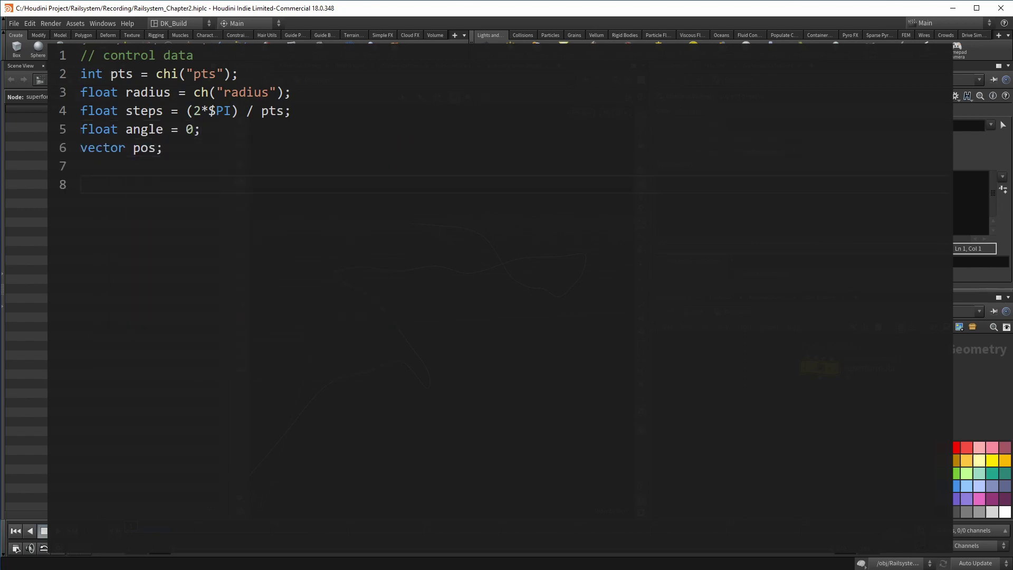
text(//superformula data)
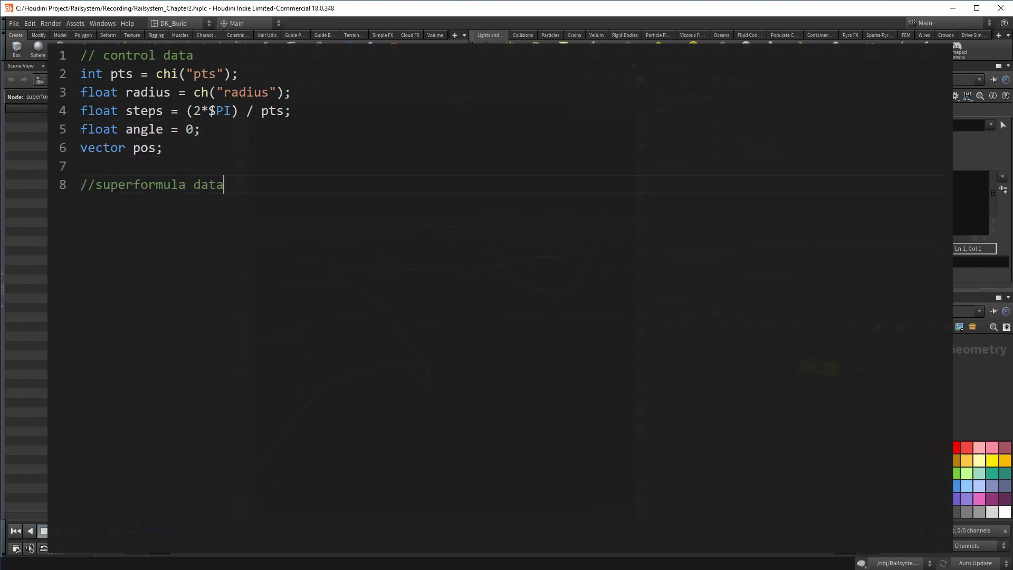
key(Return)
text(float a = 1;)
key(Return)
text(float )
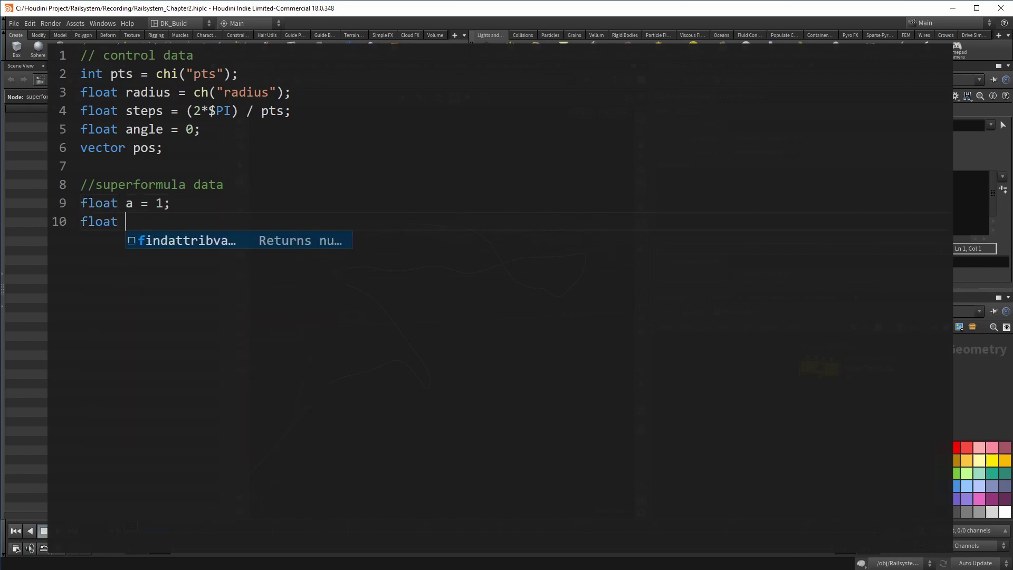
text(b = 1;)
key(Return)
text(float m = 2)
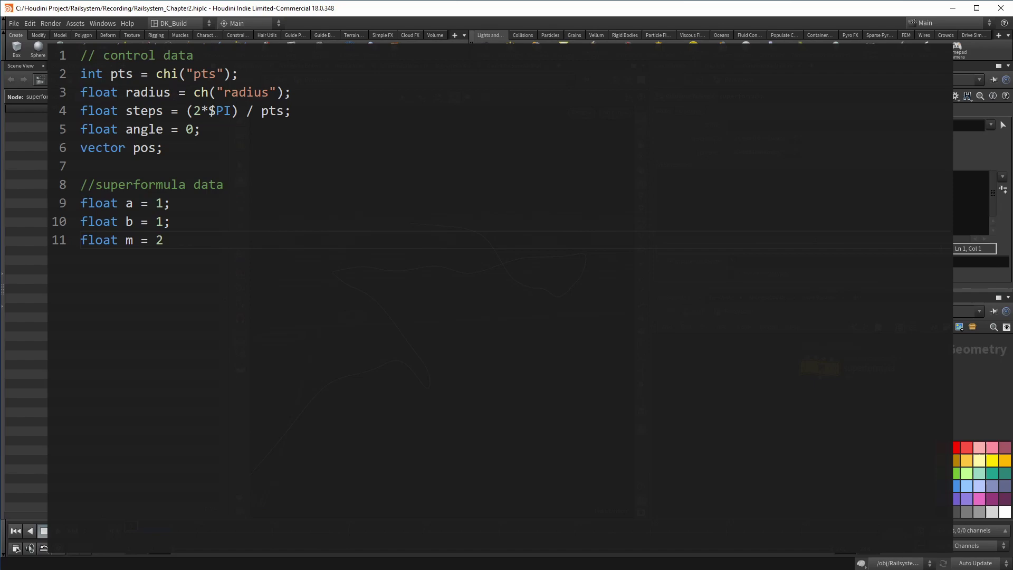
text(;)
key(Return)
text(float n1 = .5;)
key(Return)
text(float n2 = .5;)
key(Return)
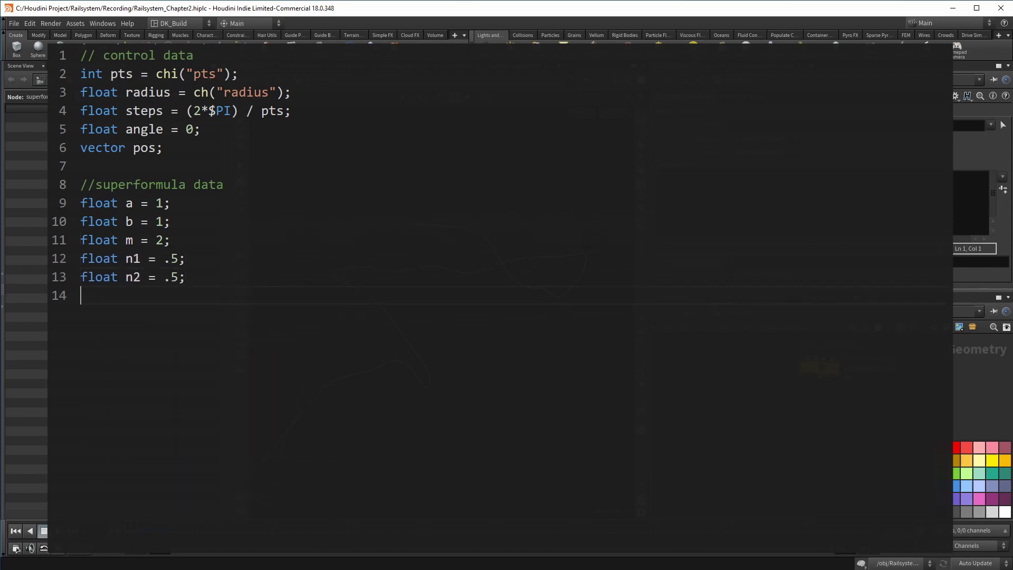
text(float n3 = .5;)
Declare the float variables cosValue, sinValue and value
key(Return)
text(float cosValue,sinValue)
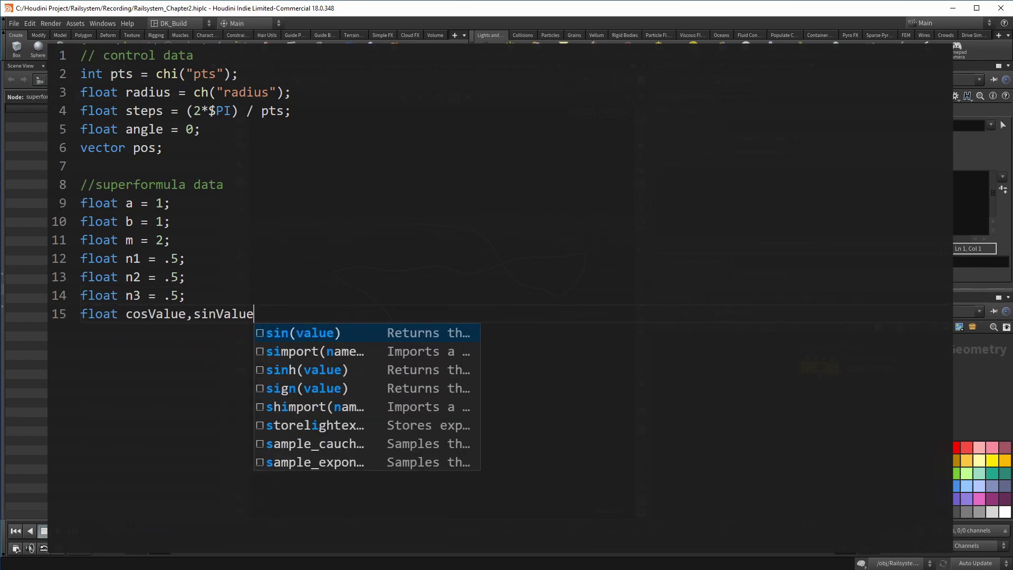
text(;)
key(Return)
text(float value;)
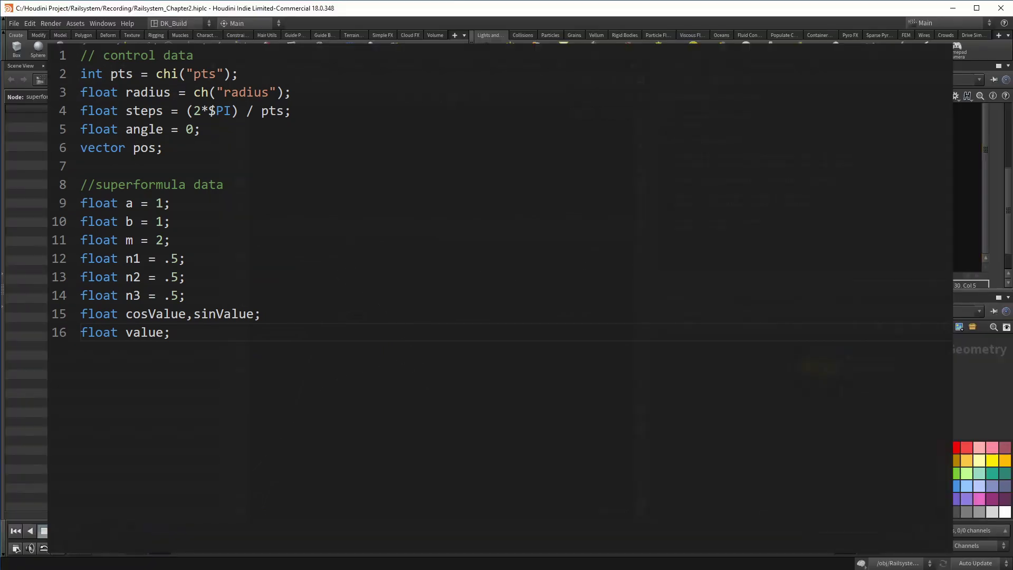
Open a for loop over pts and compute the cosValue and sinValue superformula terms
key(Return)
key(Return)
text(for(int i=0; )
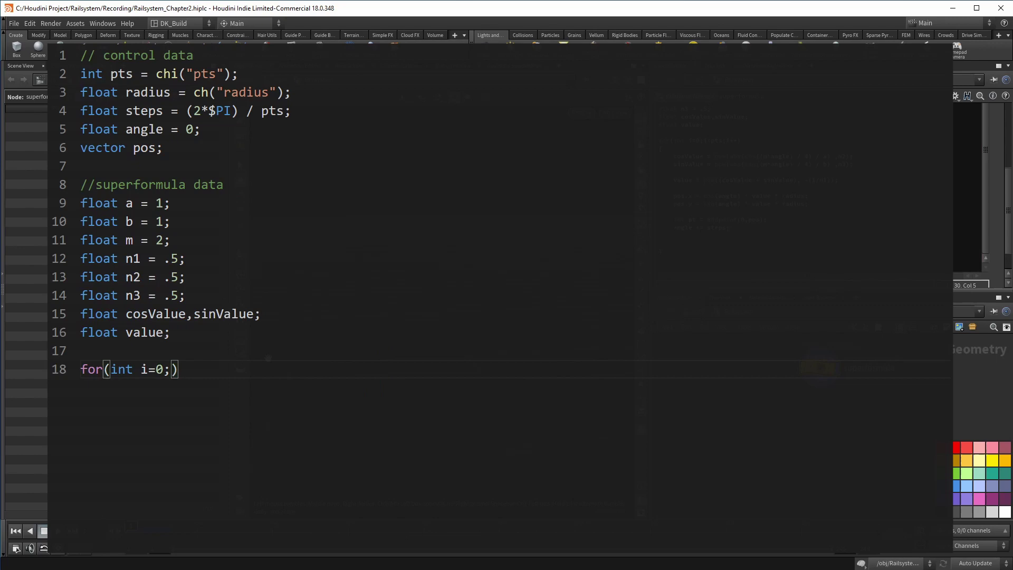
text(i<pts;i++))
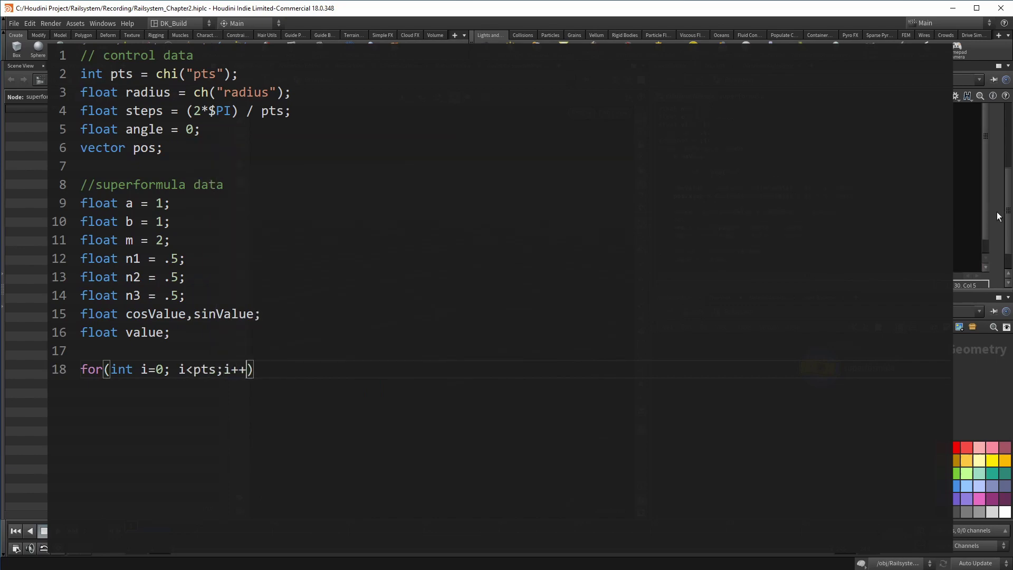
key(Return)
text({)
key(Return)
text(cosValue = pow)
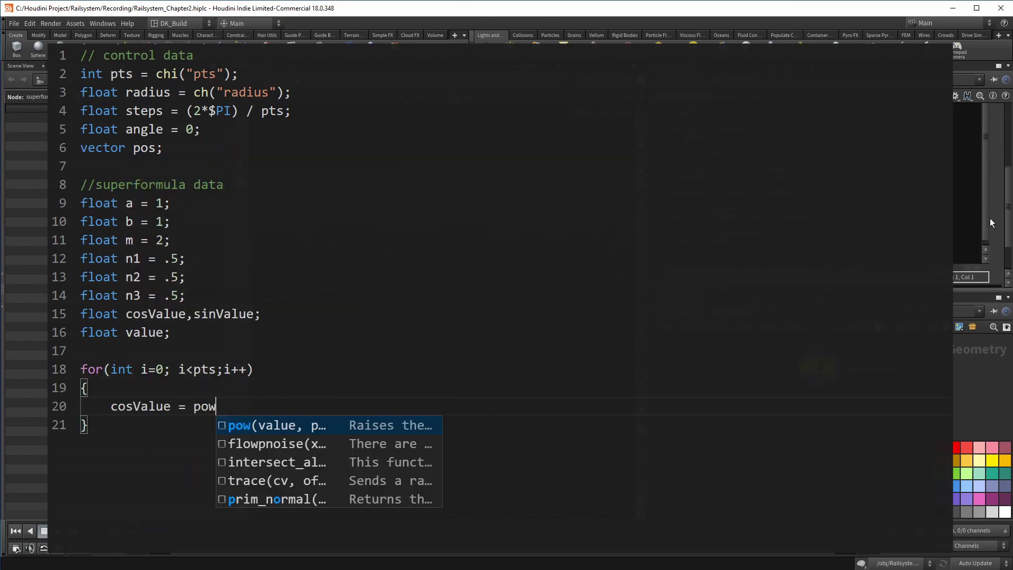
text((abs(cos((m*angle) / 4 )
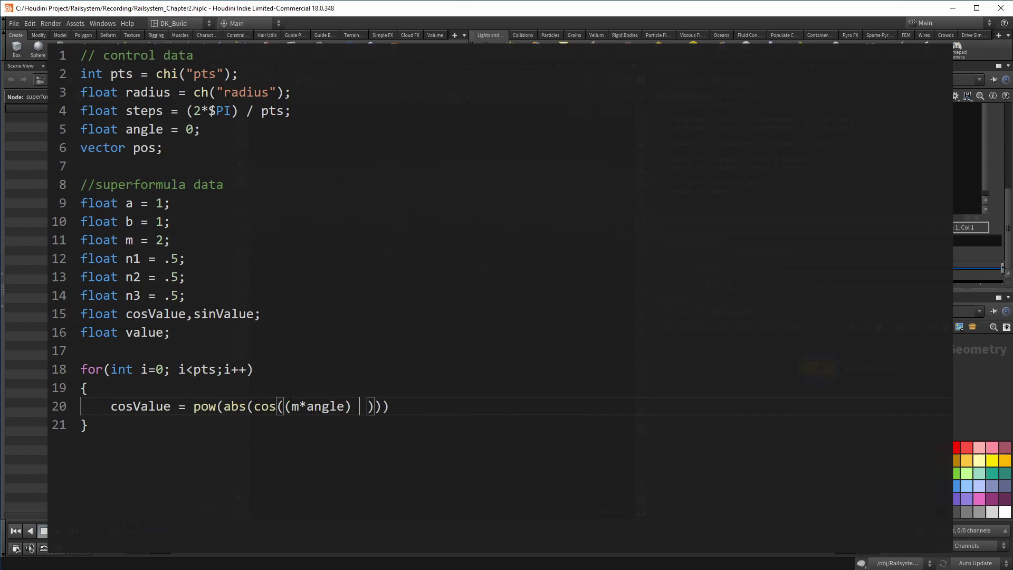
text() / a), n2);)
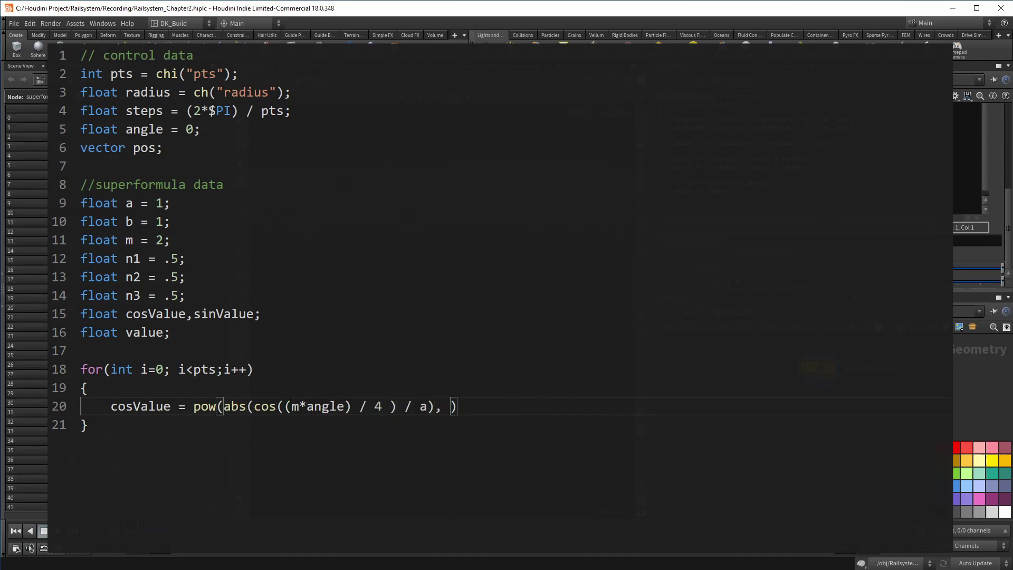
key(Return)
text(sinValue = pow(abs(sin(()
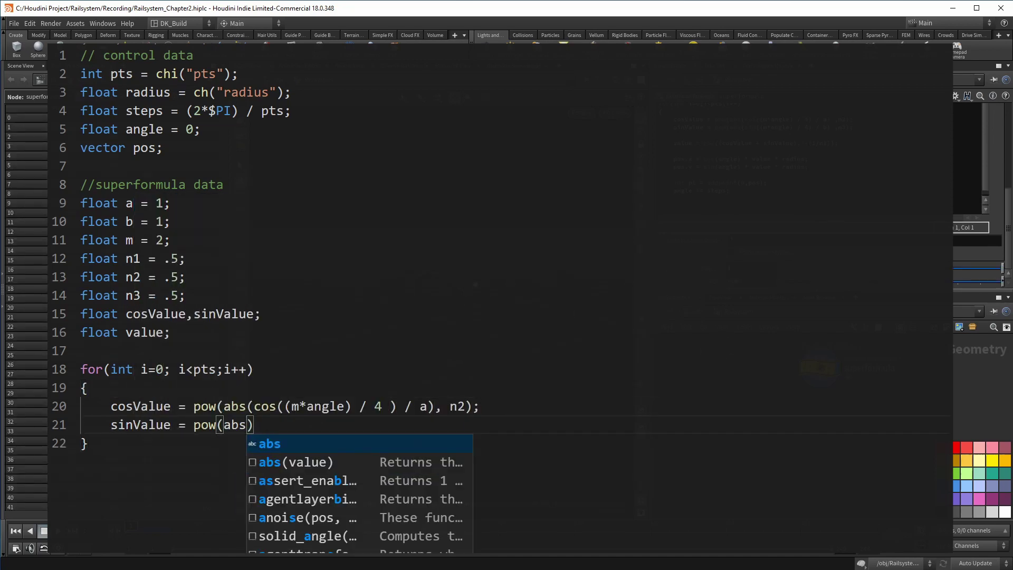
text(m*angle) / 4 ) / b)
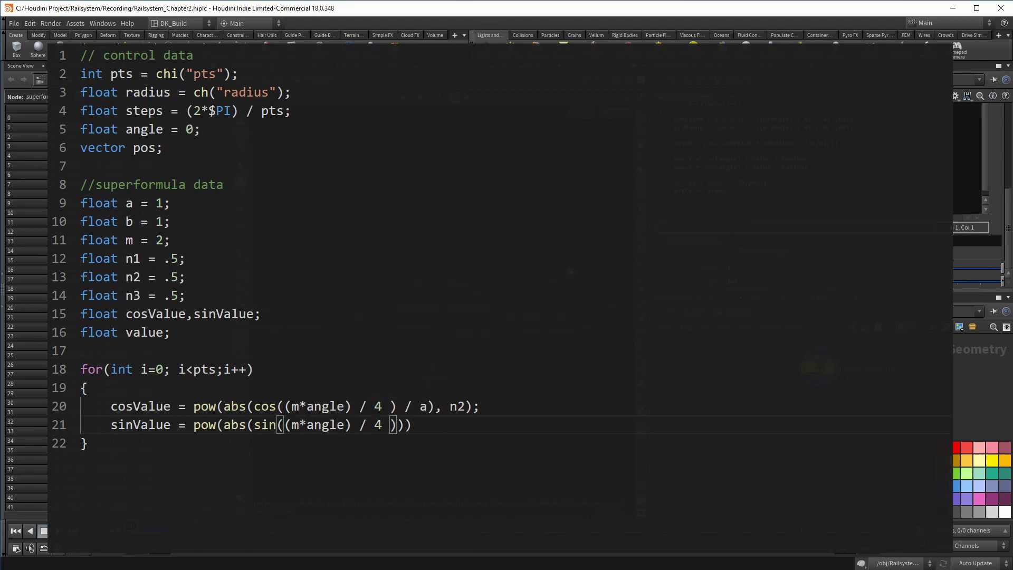
text(), n3);)
Compute value and set pos.x and pos.y from cos/sin of angle, value and radius
key(Return)
key(Return)
text(value = )
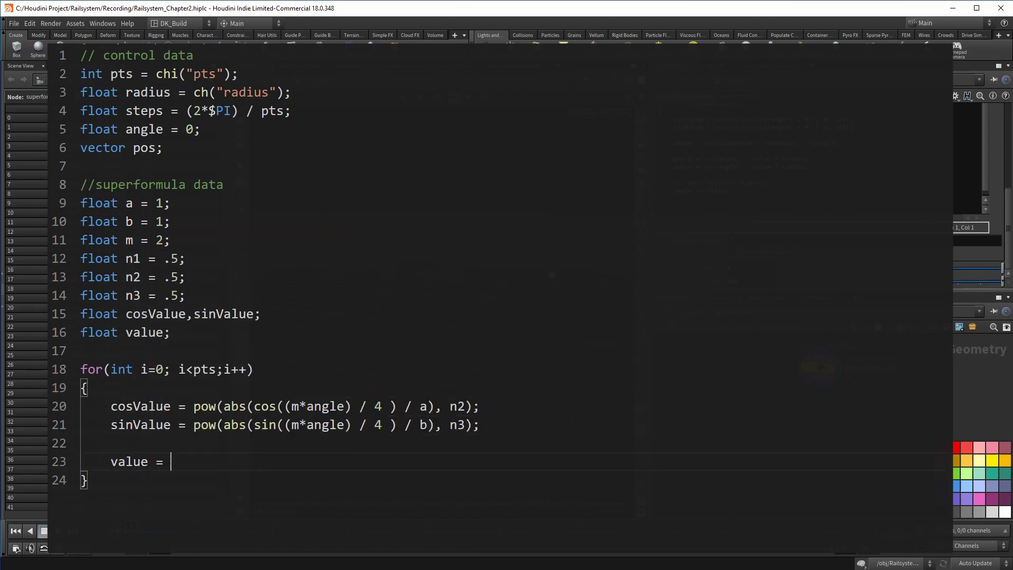
text(pow((cosValue + sinValue), -()
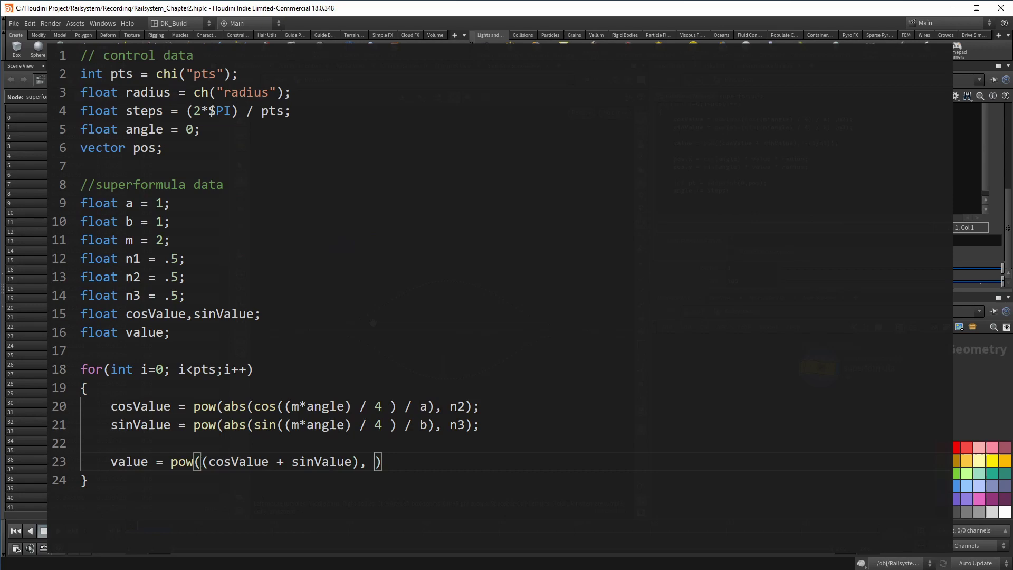
text(1/n1));)
key(Return)
key(Return)
text(pos)
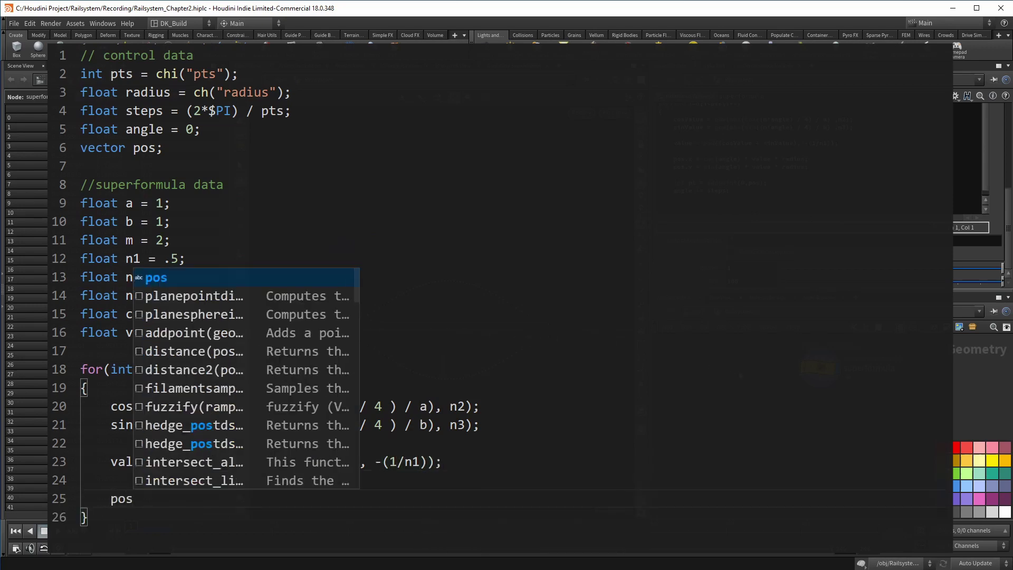
text(.x = cos(angle)
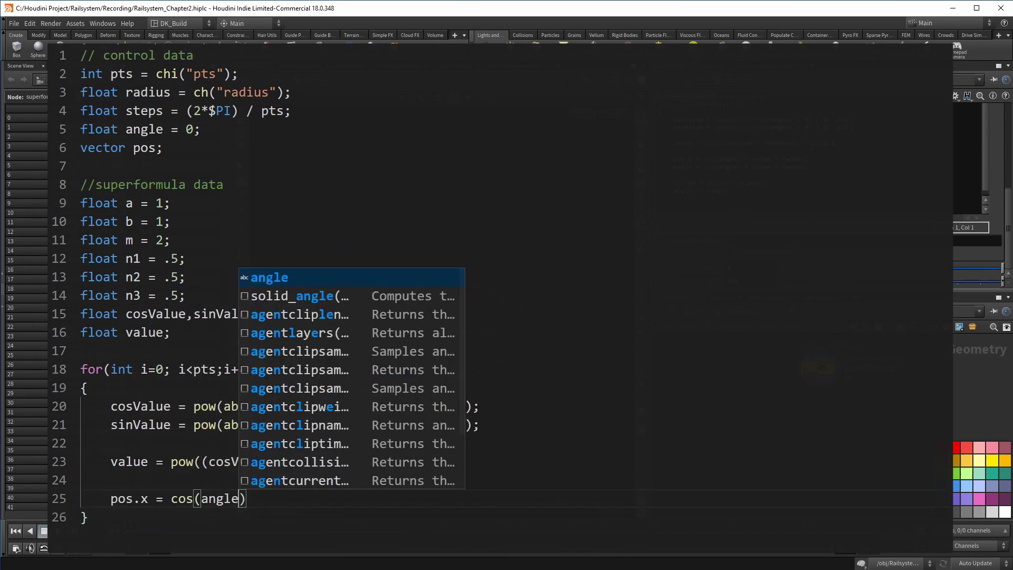
text() * value * radius;)
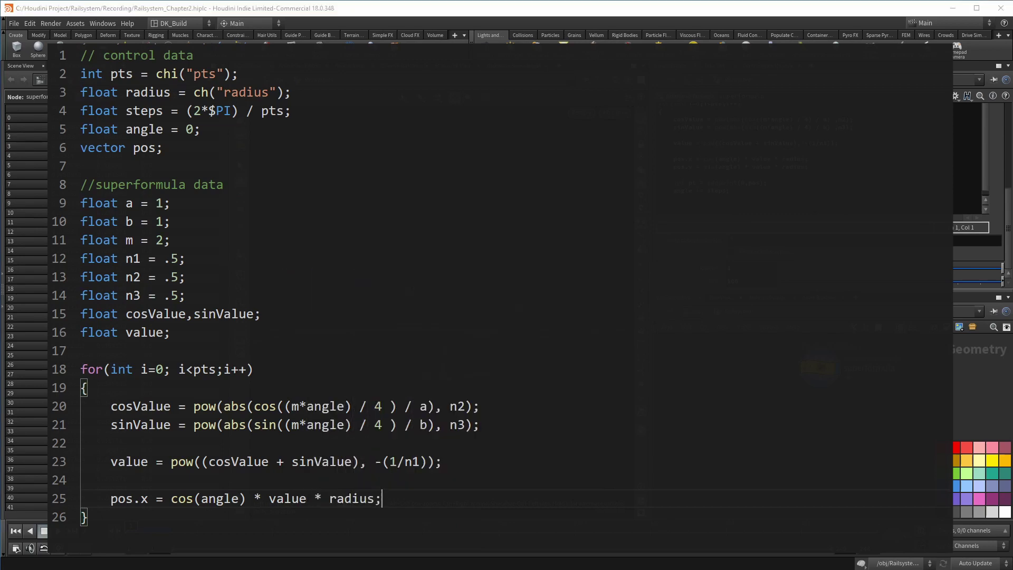
key(Return)
text(pos.y = sin()
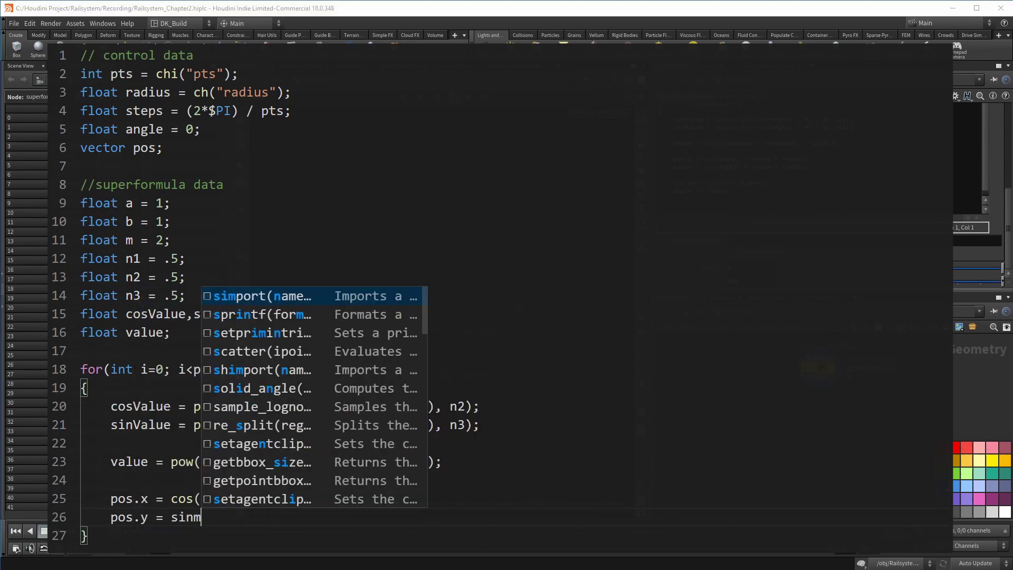
text(angle) * va)
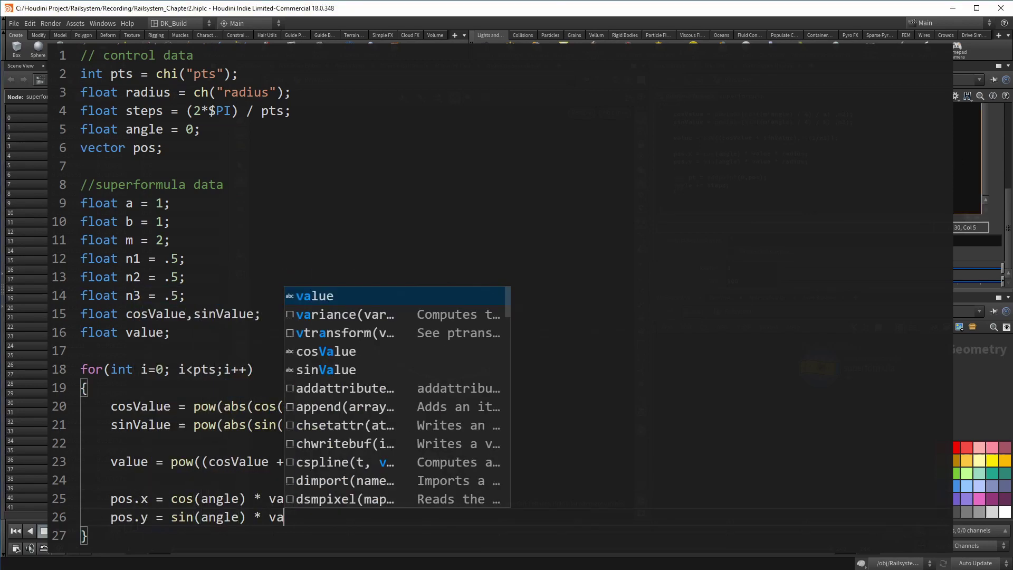
text(lue * radius;)
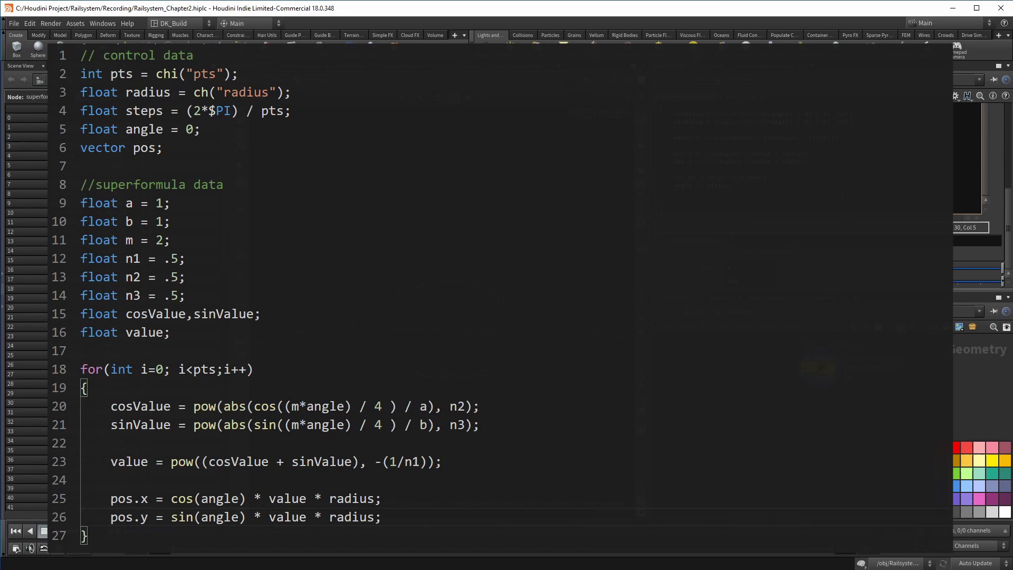
Add each point with addpoint(0, pos) and advance the angle by steps
key(Return)
key(Return)
text(int pt = )
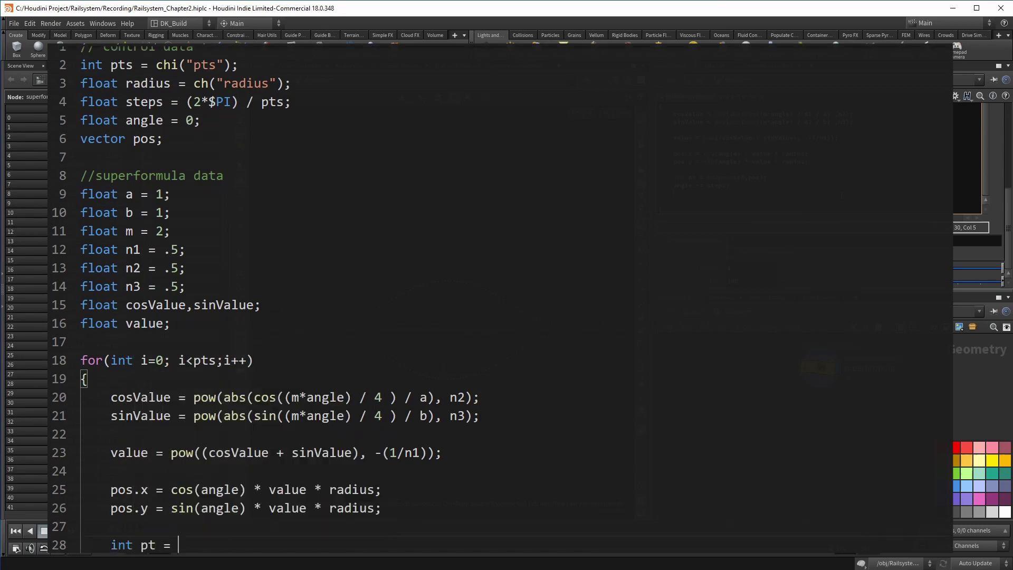
text(addpoint(0, pos);)
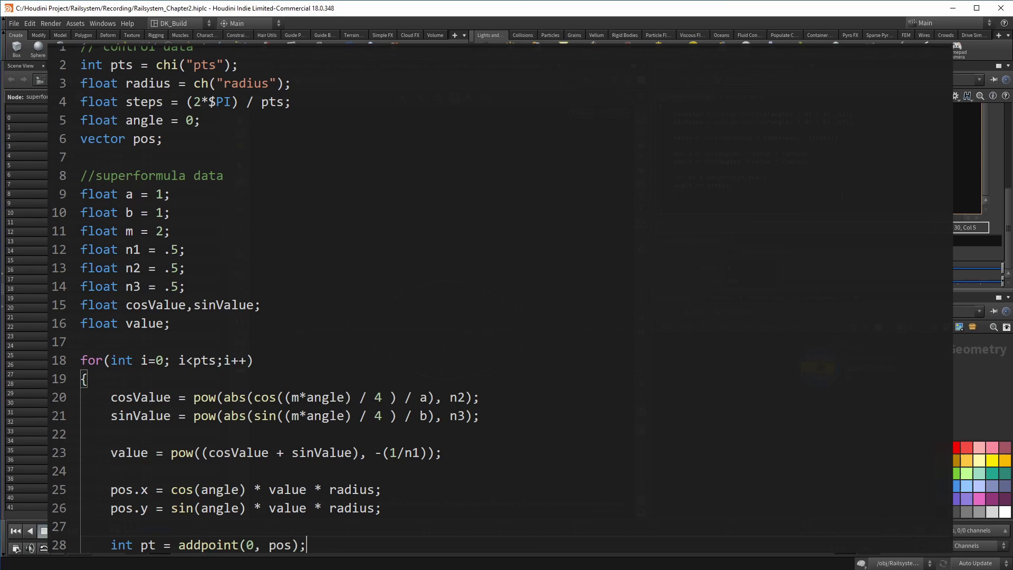
key(Return)
text(angle += steps;)
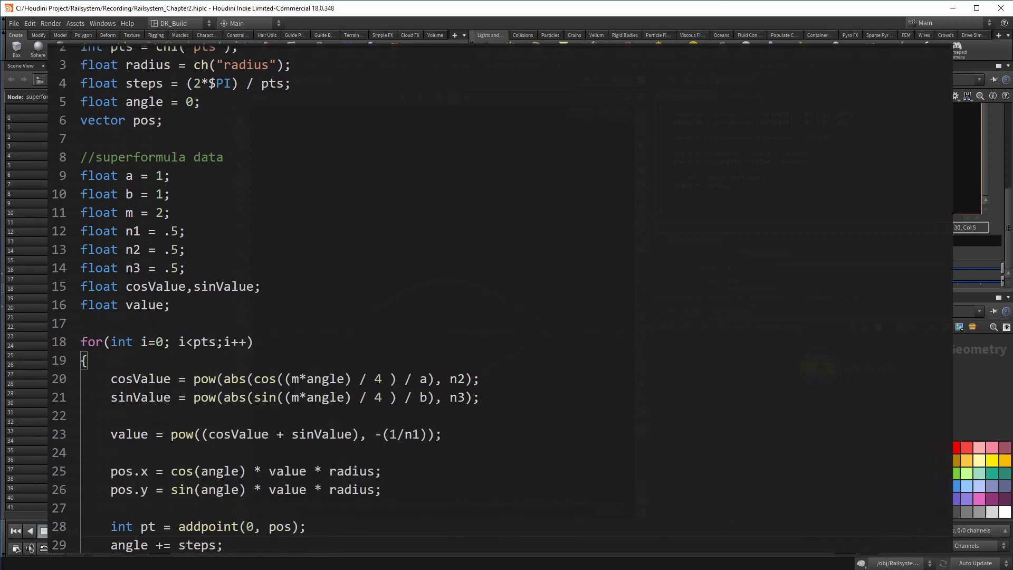
scroll(887, 446, down, 2)
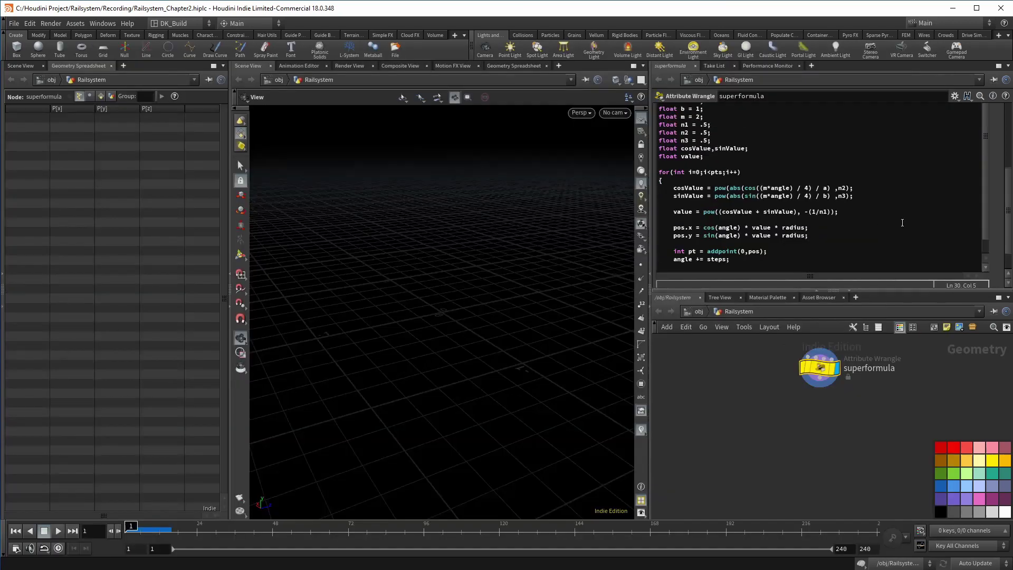
Create spare parameters for the code's channels, set Radius 1 and Pts 100, and view from the front
scroll(983, 215, up, 2)
click(995, 134)
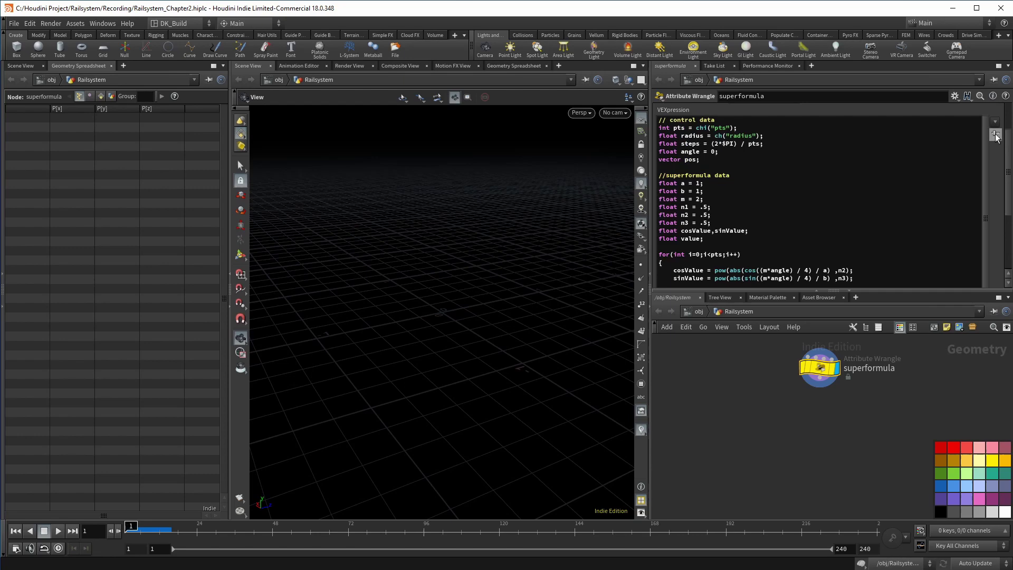
scroll(747, 238, down, 6)
click(747, 271)
text(10)
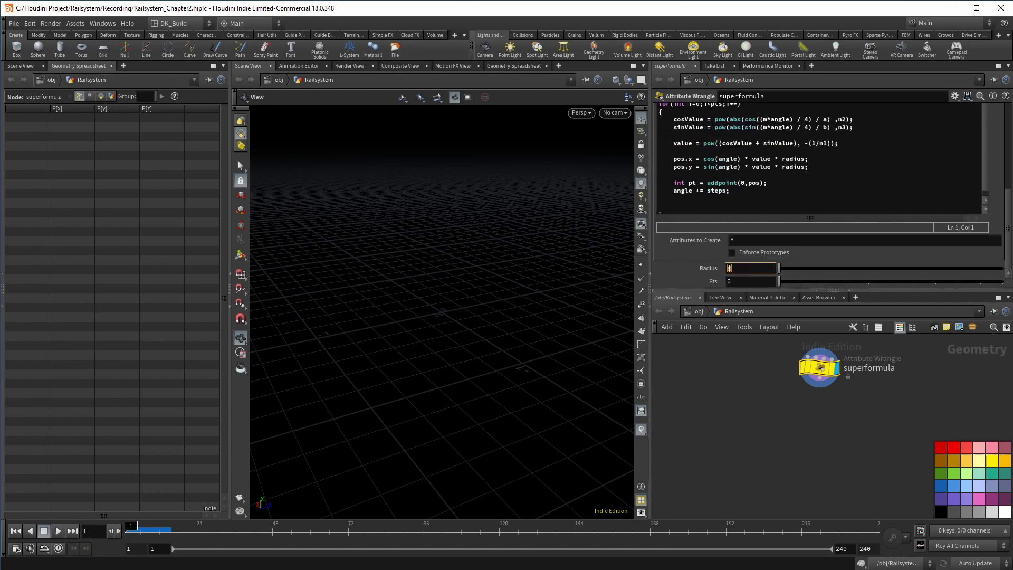
key(Tab)
text(100)
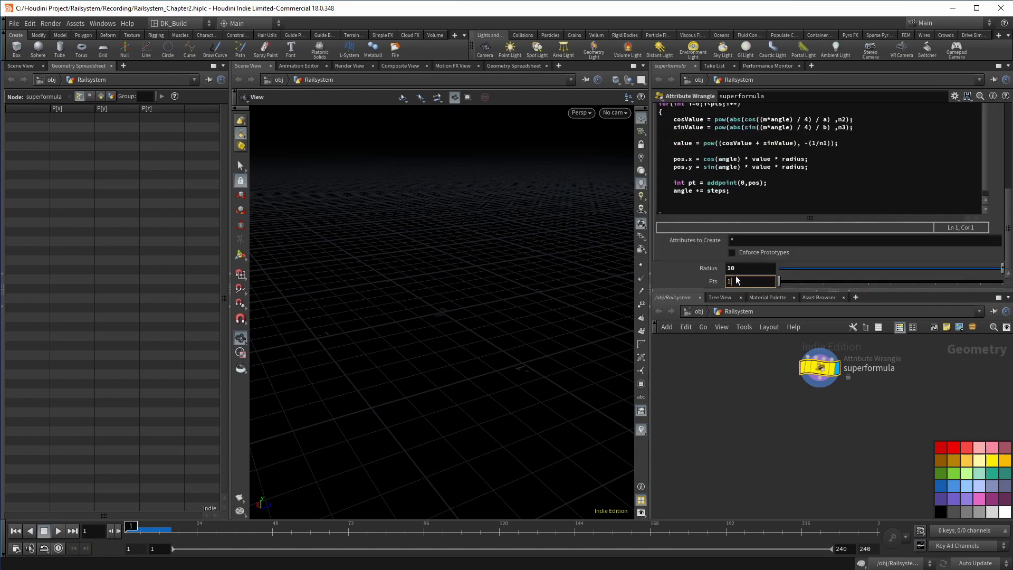
key(Tab)
text(1)
key(Return)
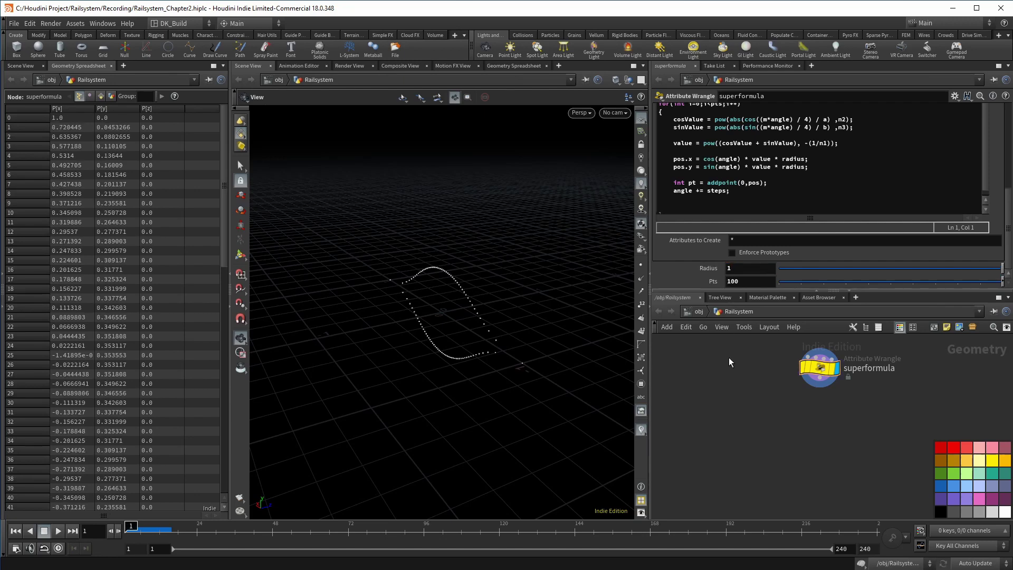
drag(464, 290, 574, 260)
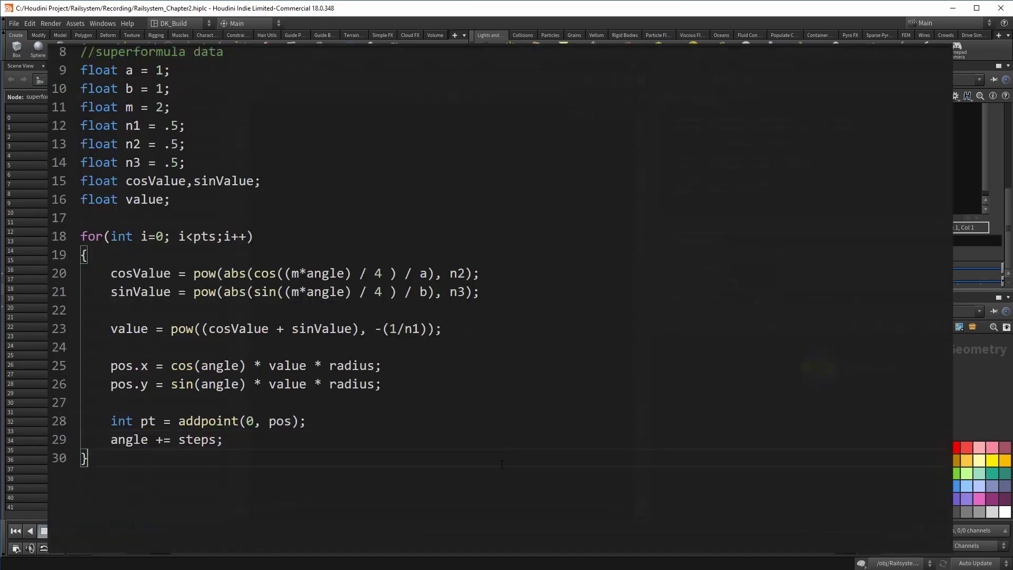
Add an if block for pt == transformPt that adds the chv offset to the point's P
key(Return)
key(Return)
text(if(pt==chi(")
text(transformPt)
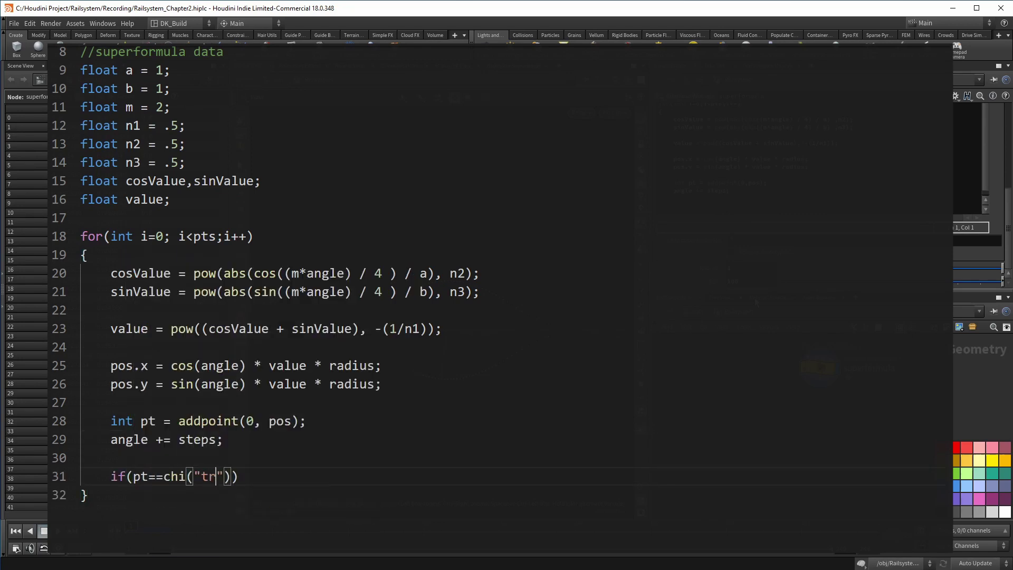
key(Right)
key(Right)
key(Right)
text({)
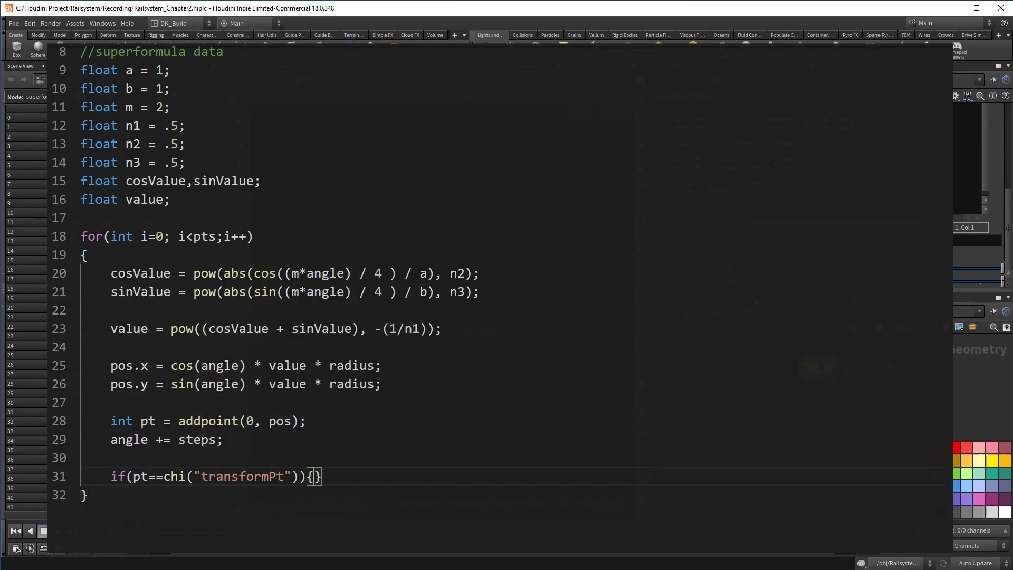
key(Return)
text(setp)
key(Return)
text(0)
key(Tab)
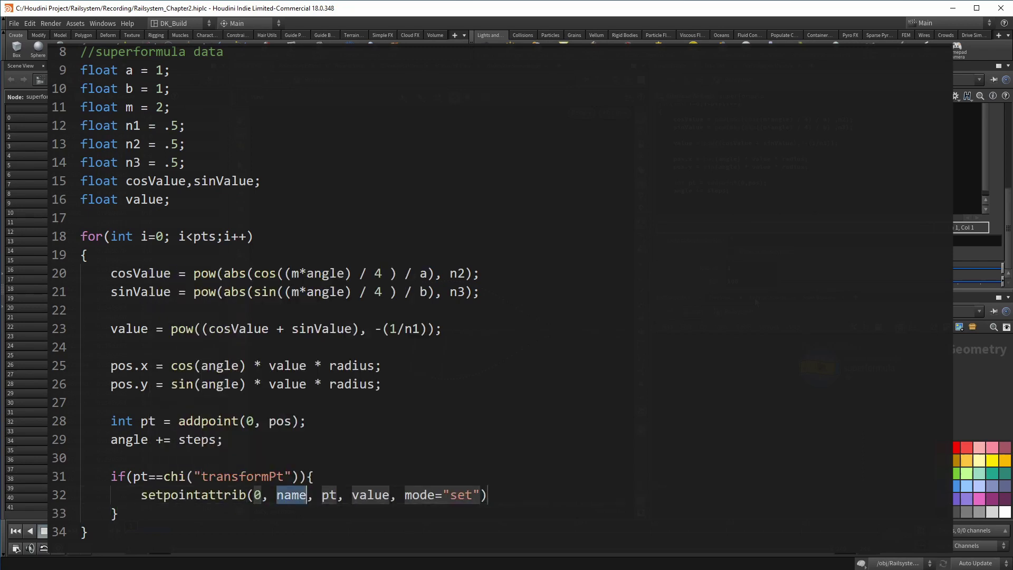
text("P)
key(Tab)
key(Tab)
text(chv("offset)
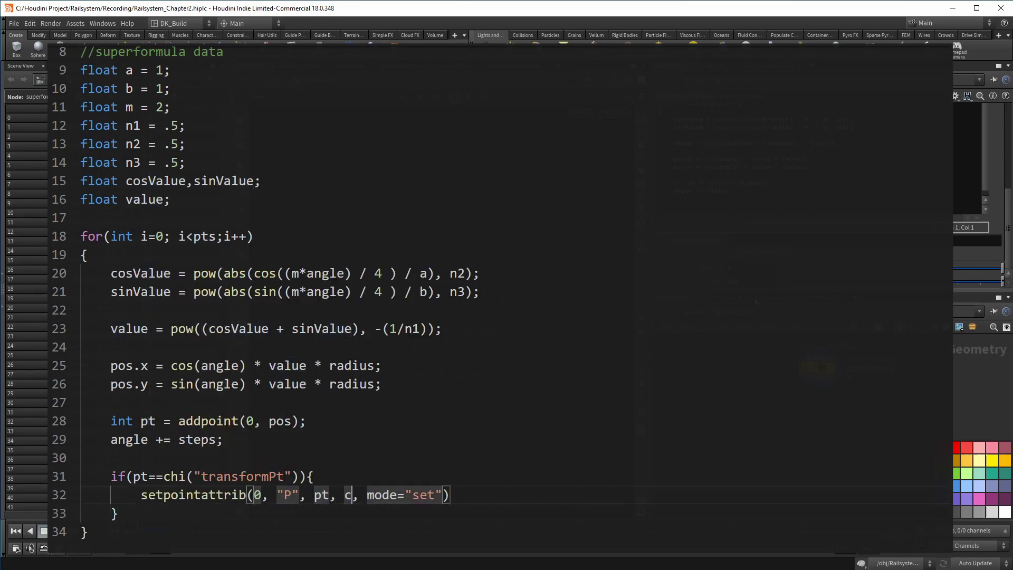
key(Tab)
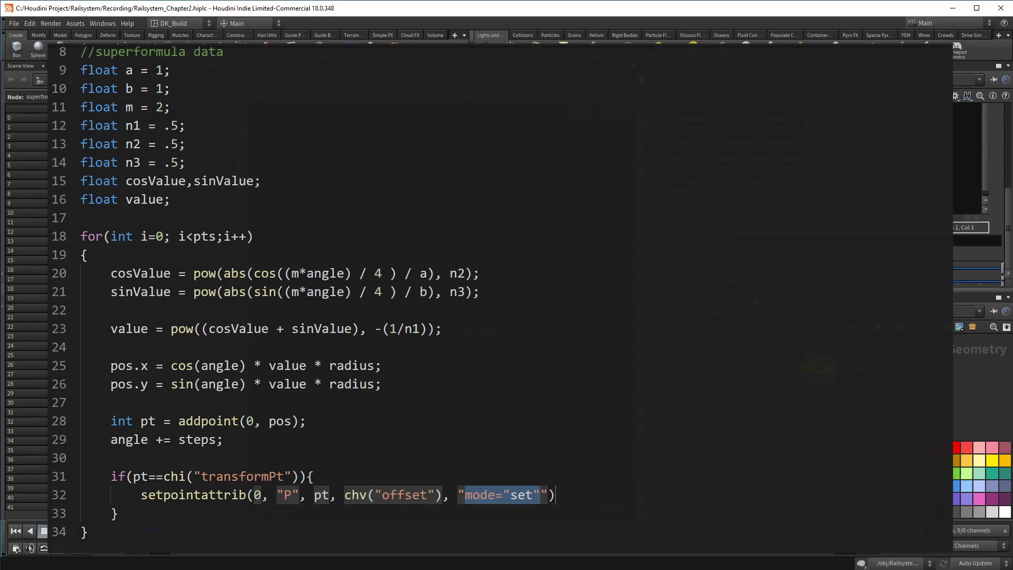
text("add")
key(Tab)
text(;)
Inside the if block, put that point into the railTop group with setpointgroup
key(Return)
text(setpo)
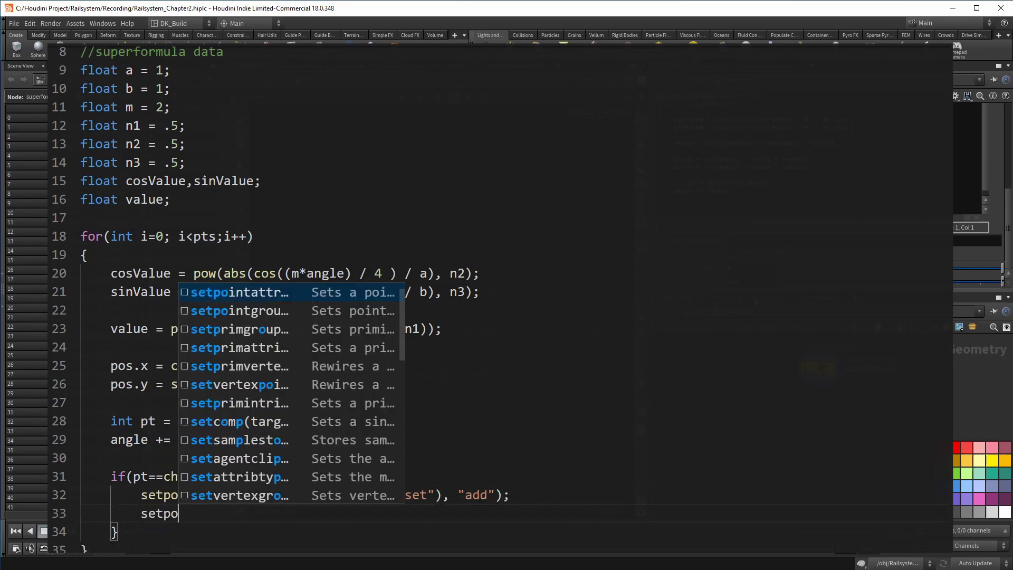
key(Down)
key(Return)
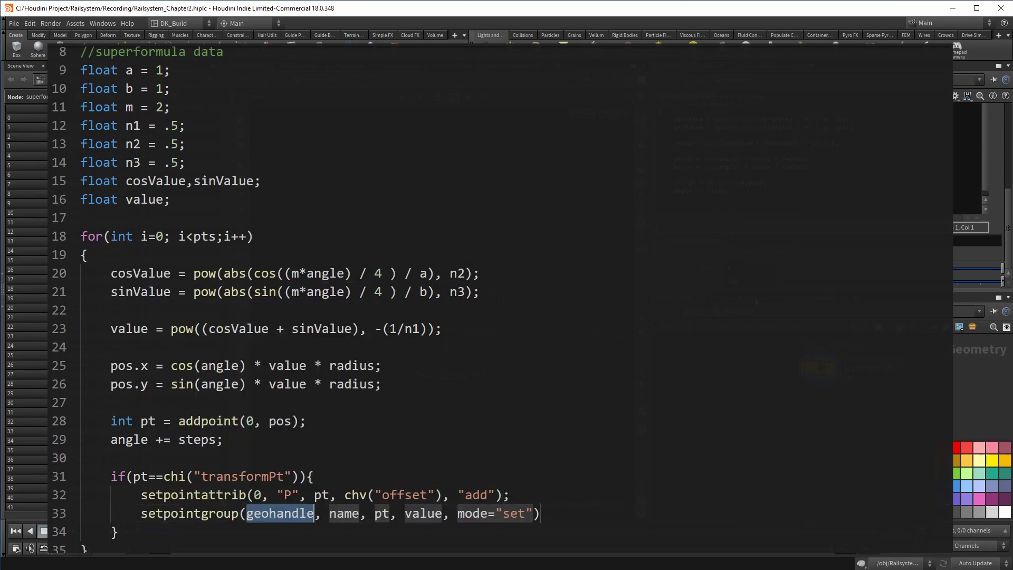
text(0)
key(Tab)
text("railTop)
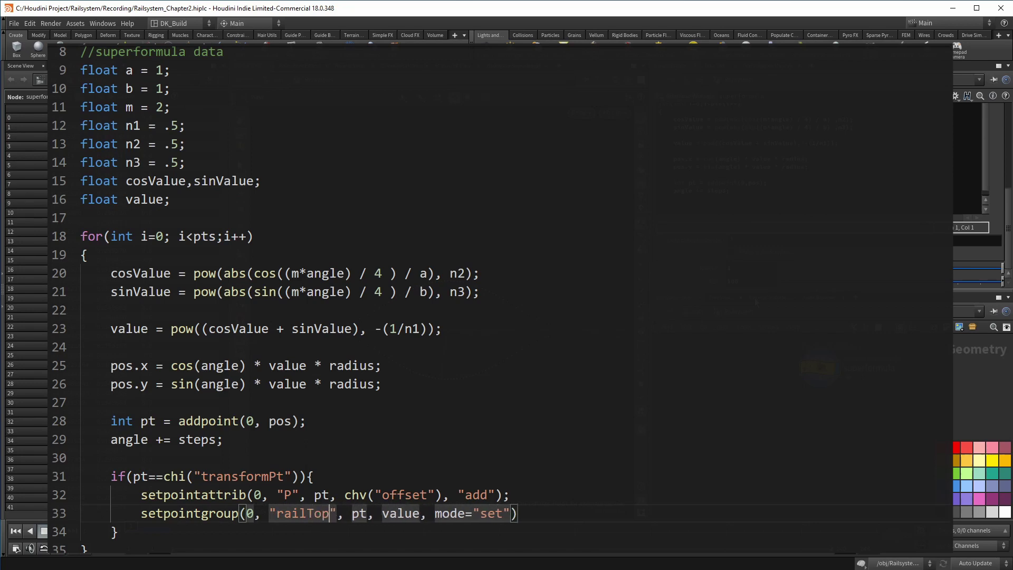
key(Tab)
key(Tab)
text(1)
key(Tab)
key(BackSpace)
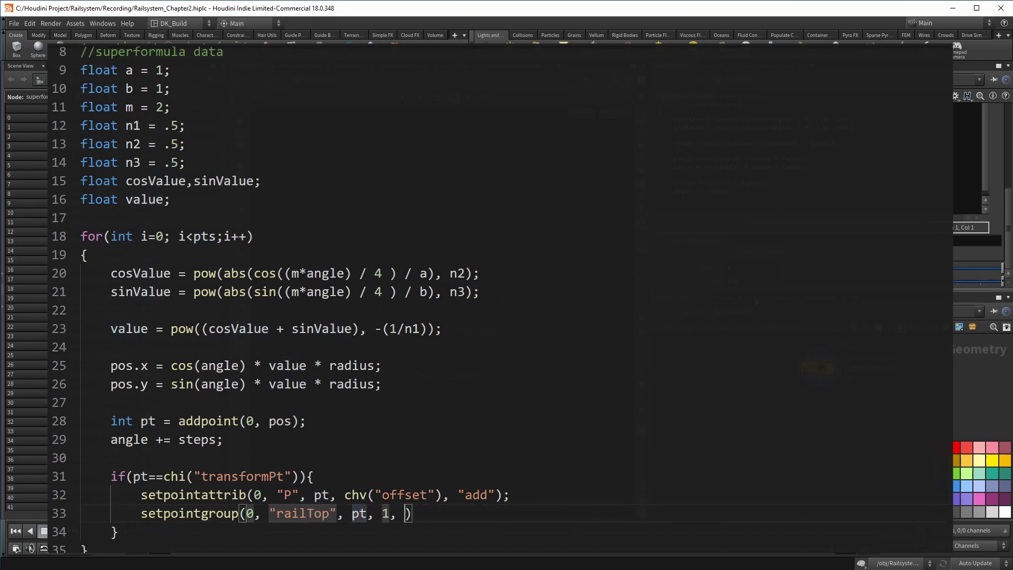
key(BackSpace)
key(BackSpace)
key(End)
text(;)
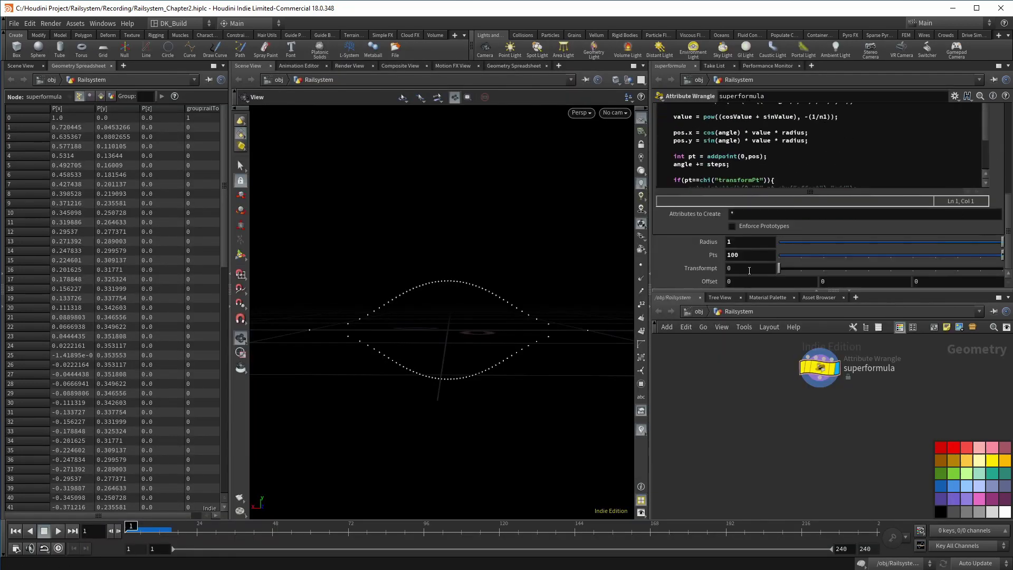
Set Transformpt to 25 and Offset Y to 0.2
middle_drag(836, 281, 869, 279)
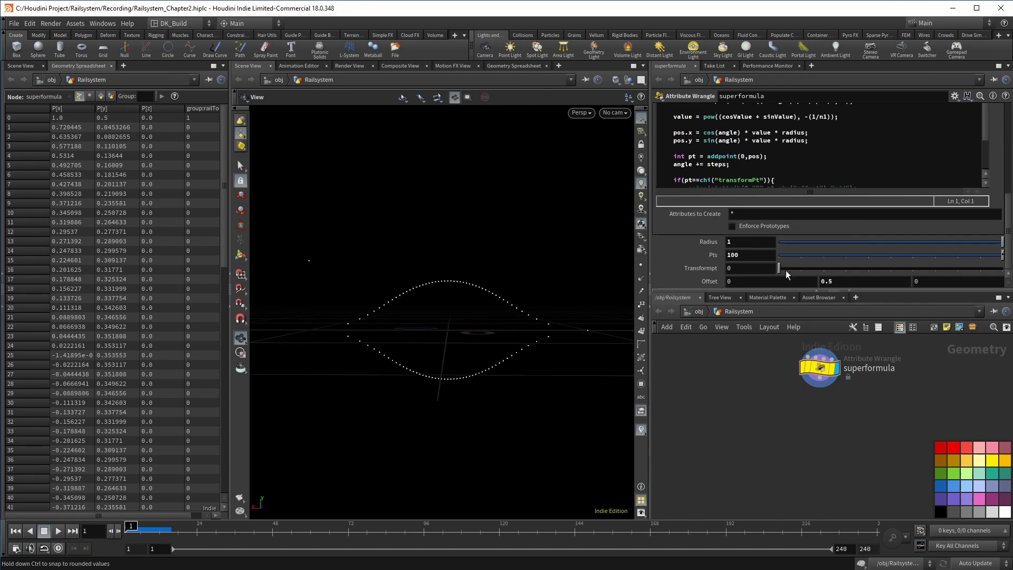
middle_drag(758, 267, 844, 272)
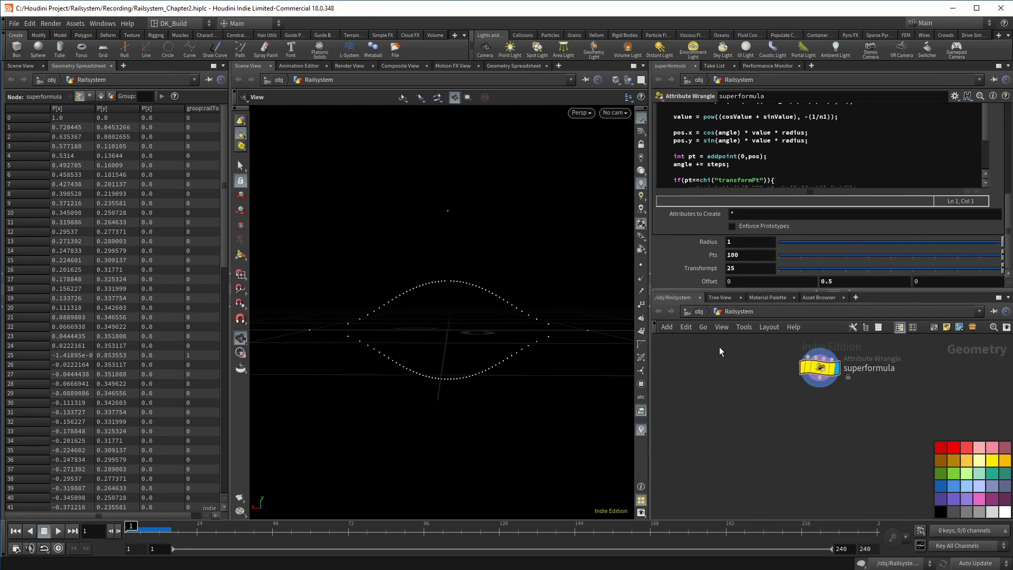
text(2)
key(Return)
click(817, 388)
click(816, 399)
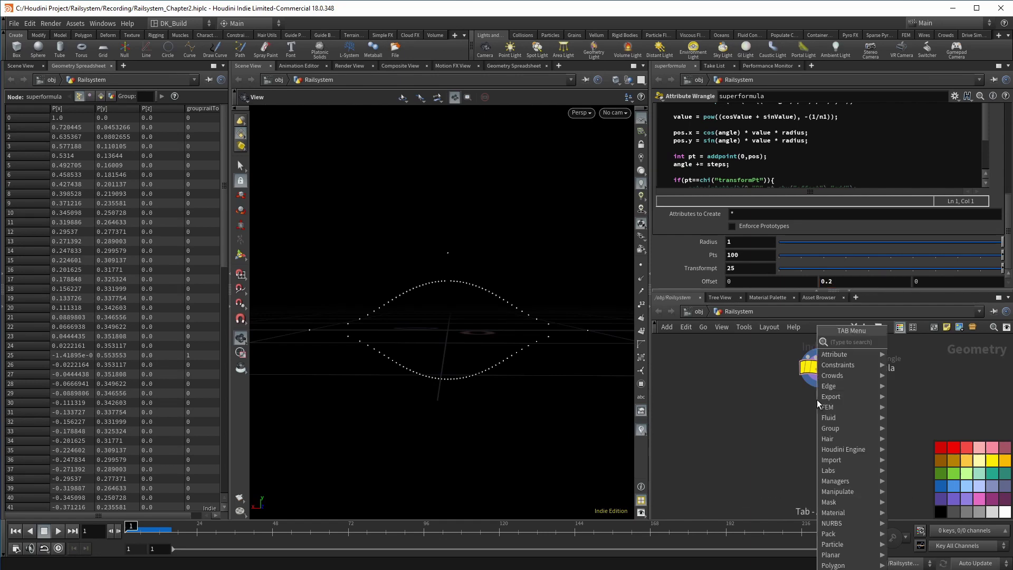
Add a Blast node after superformula that deletes points matching @P.y<-.01, with Group Type Points
text(blast)
key(Return)
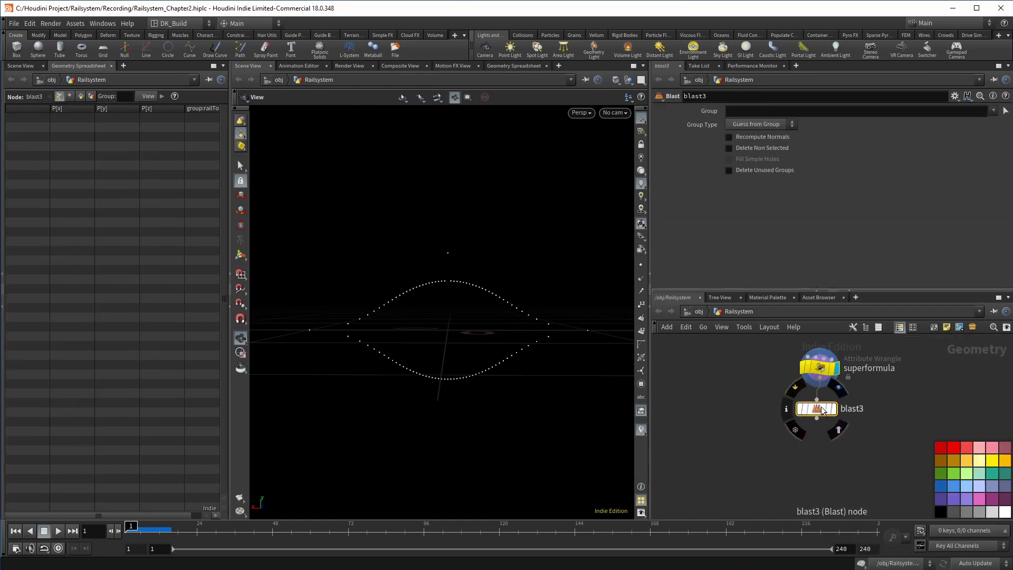
click(832, 408)
click(750, 148)
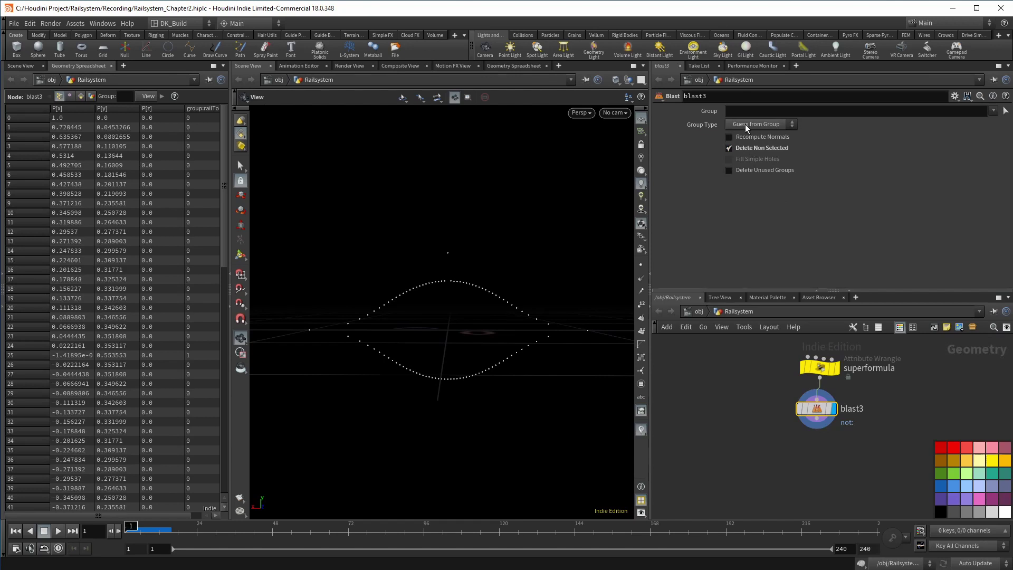
click(745, 125)
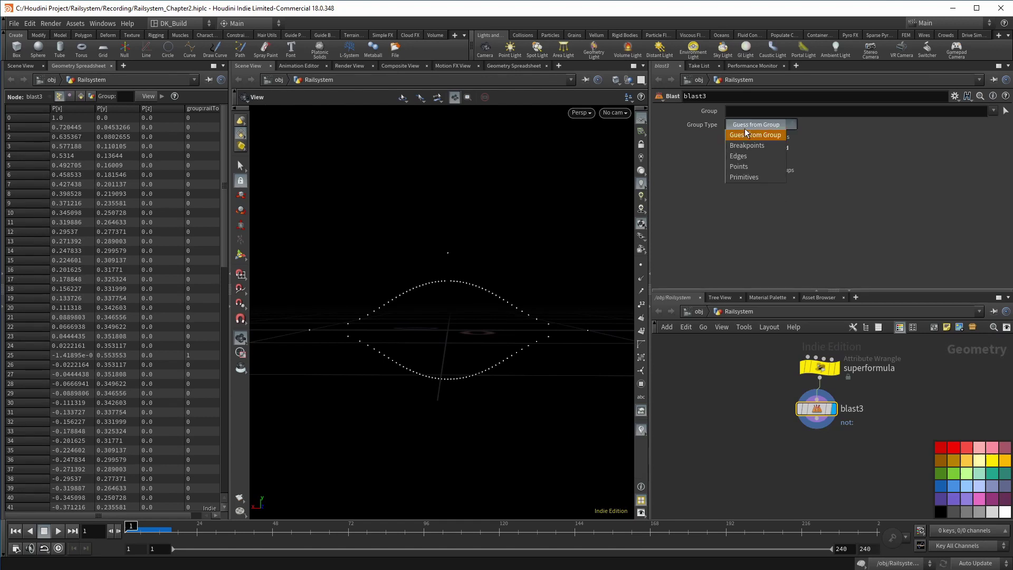
click(743, 167)
click(745, 112)
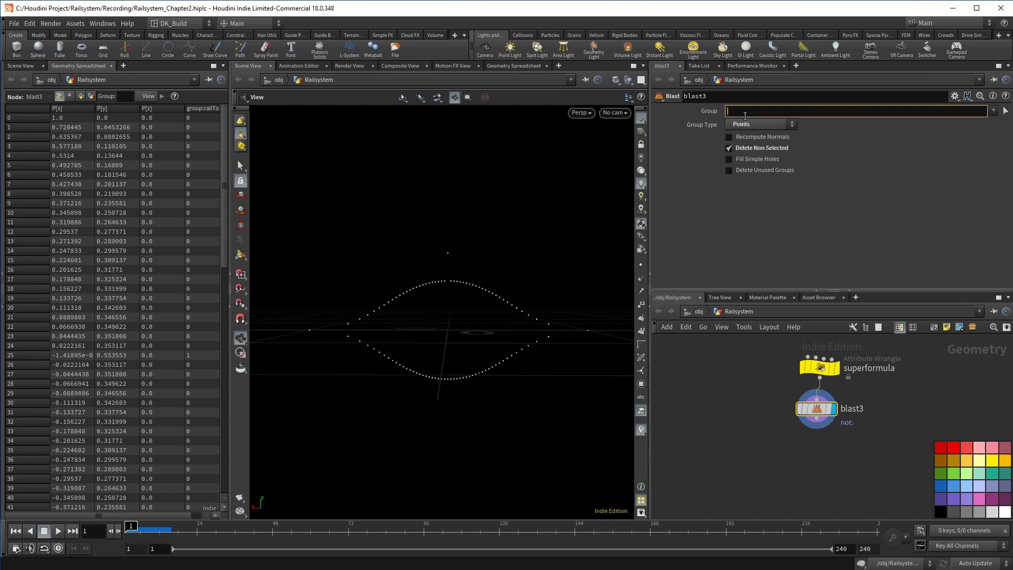
text(@P.y<-.01)
key(Return)
click(740, 149)
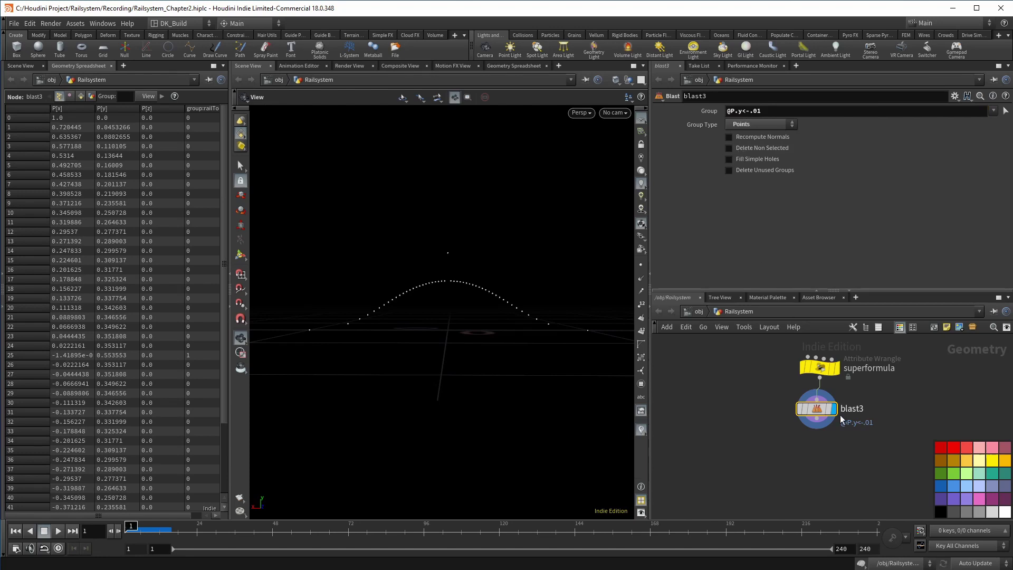
click(820, 423)
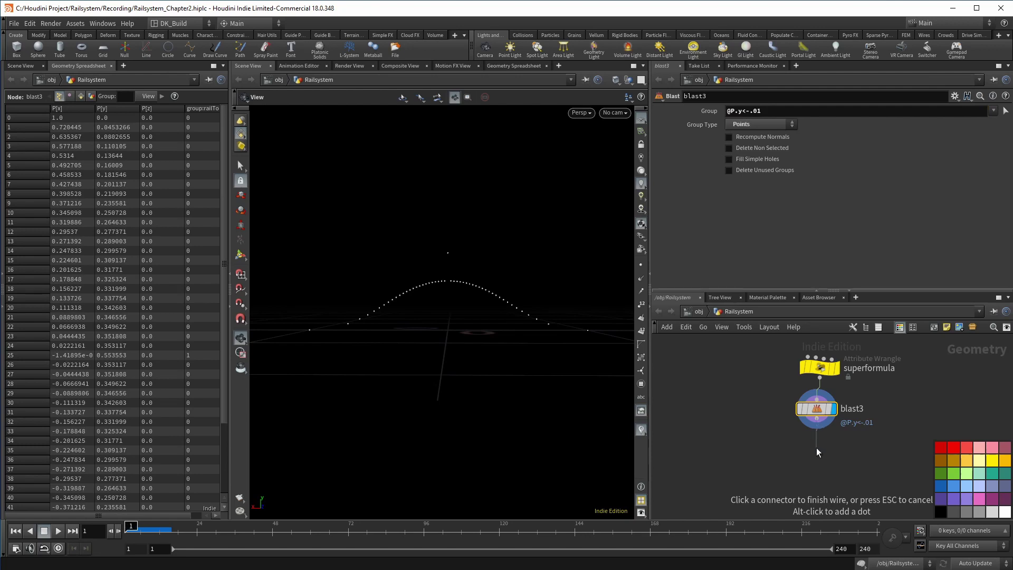
Add a Transform after blast3 that raises the arch of points 0.2 in Y
key(Tab)
text(tra)
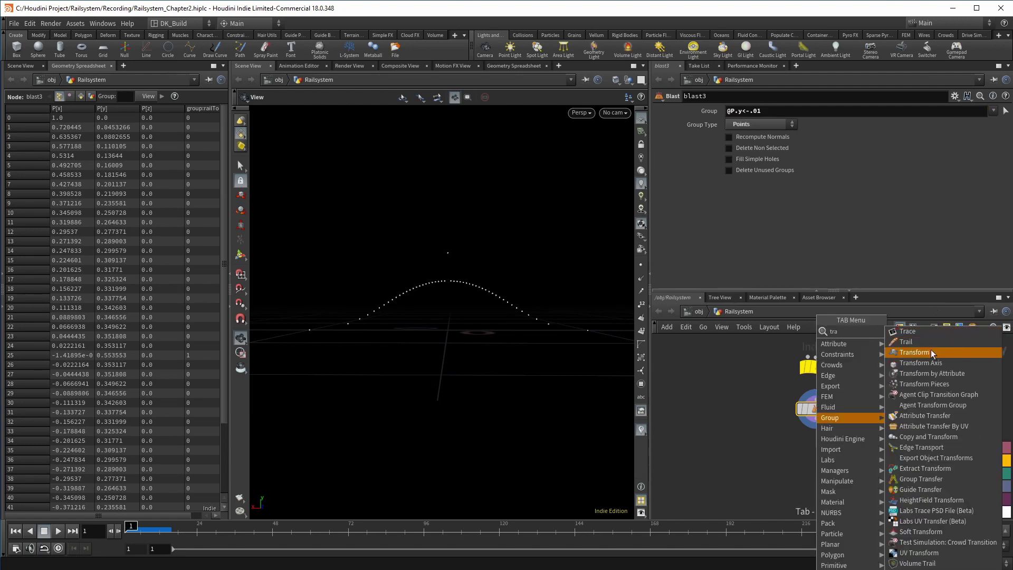
click(914, 351)
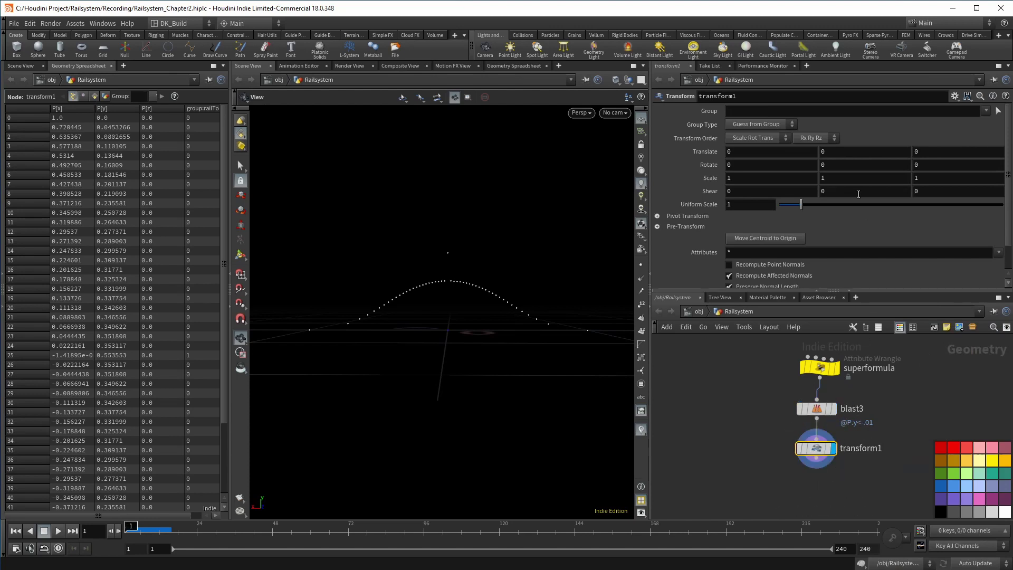
middle_drag(856, 152, 875, 153)
Add a Mirror below transform1 with direction 0,1,0, keeping the original arc, and display it
middle_drag(866, 407, 811, 397)
key(Tab)
text(mirror)
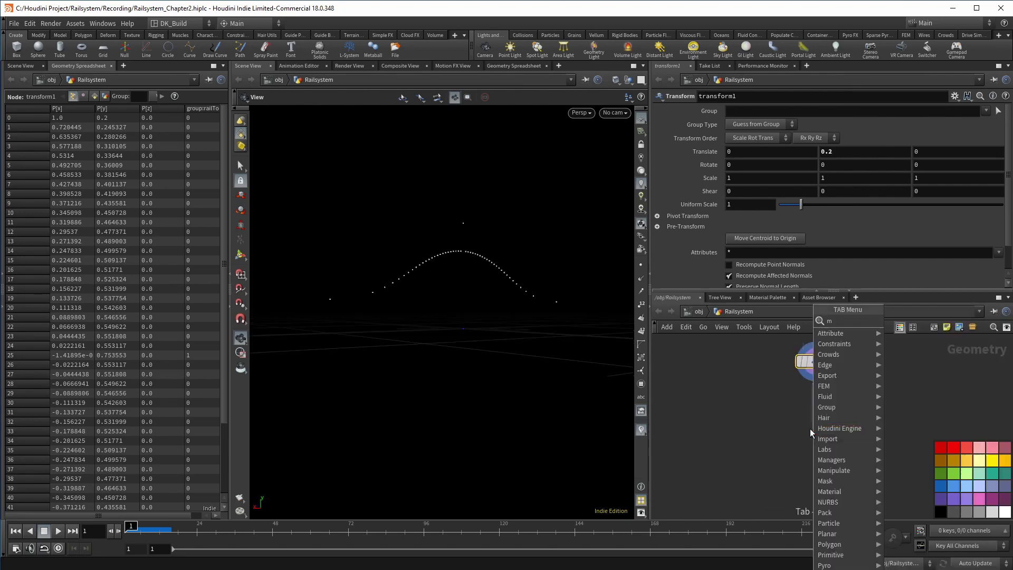
key(Return)
click(809, 428)
click(834, 407)
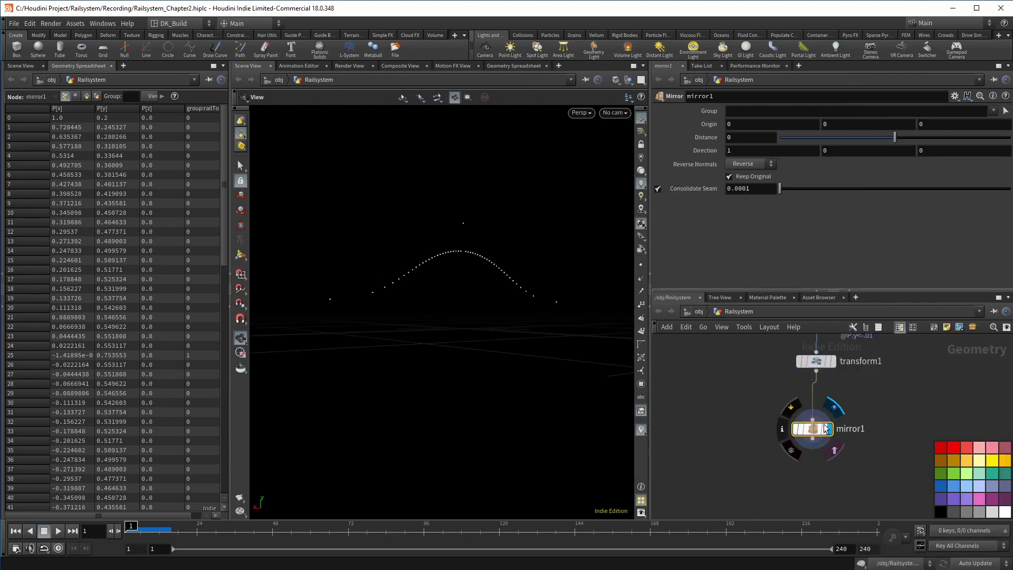
click(844, 150)
text(1)
click(781, 150)
text(0)
key(Return)
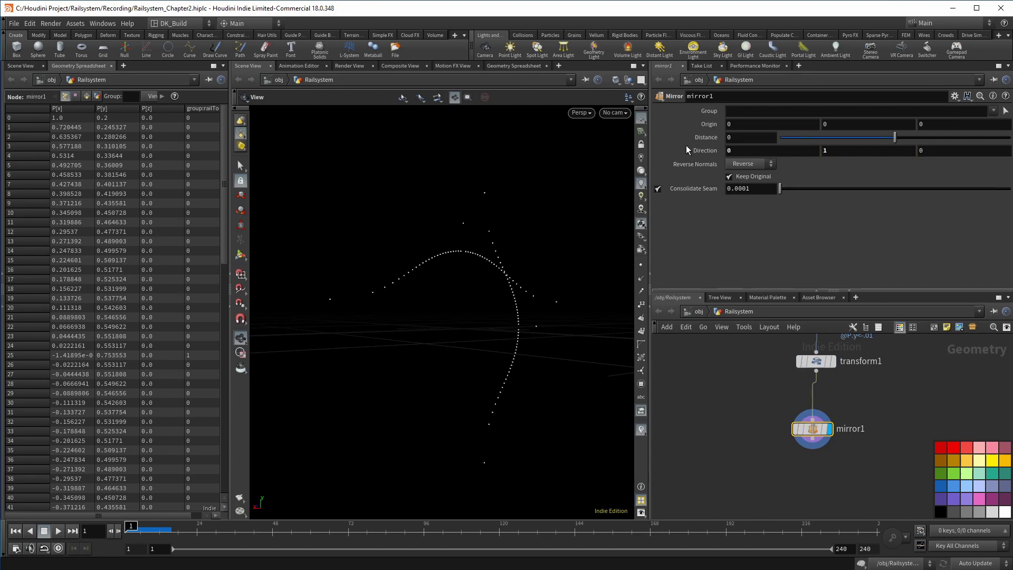
drag(518, 211, 509, 216)
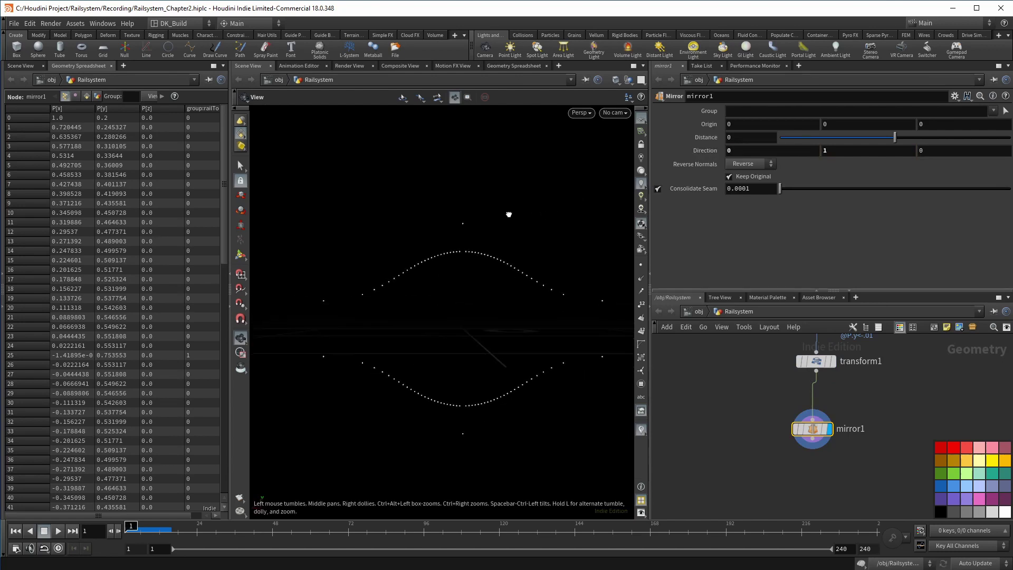
scroll(742, 390, down, 2)
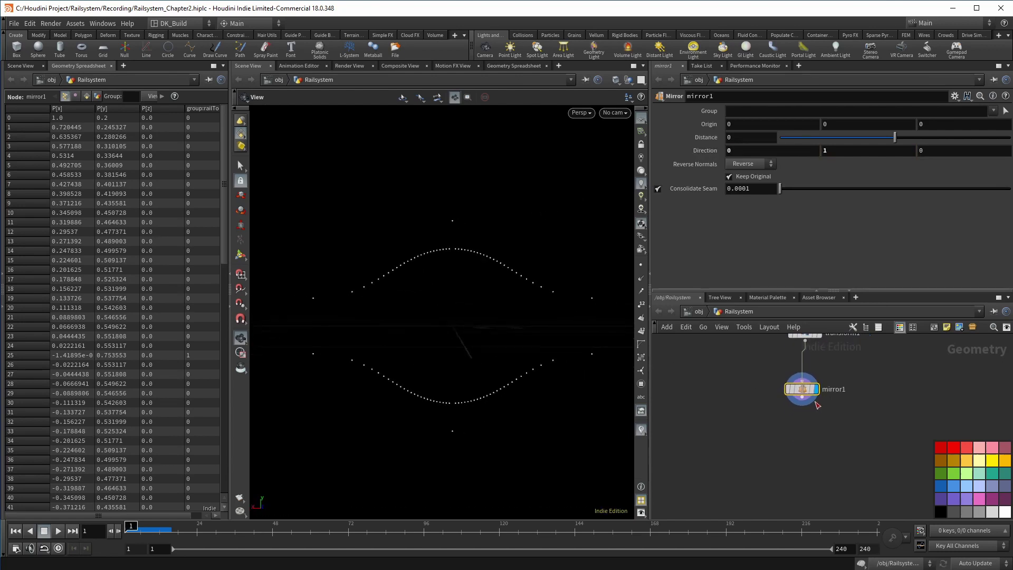
Place a new Attribute Wrangle under mirror1
key(Tab)
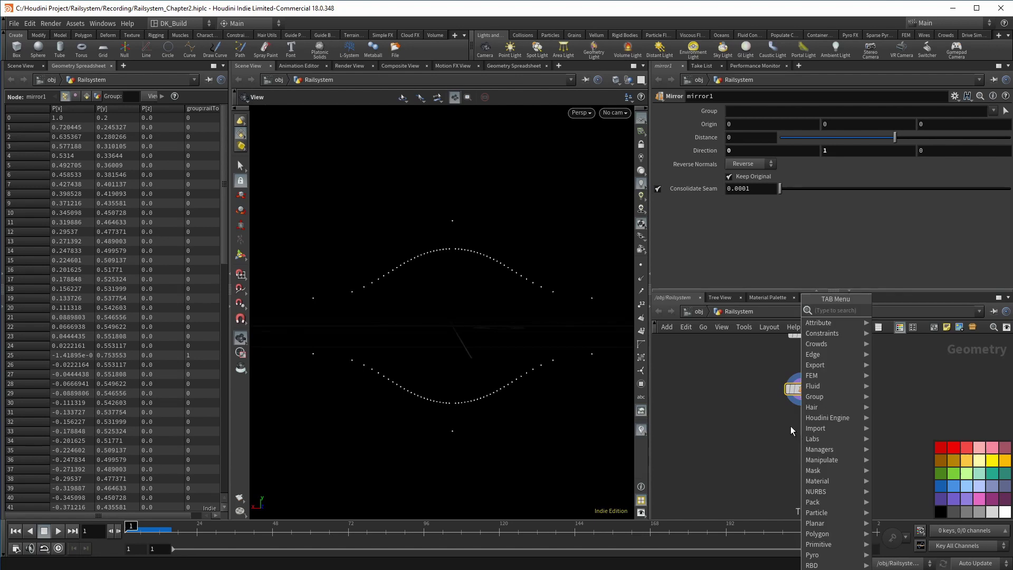
text(attribwrangle)
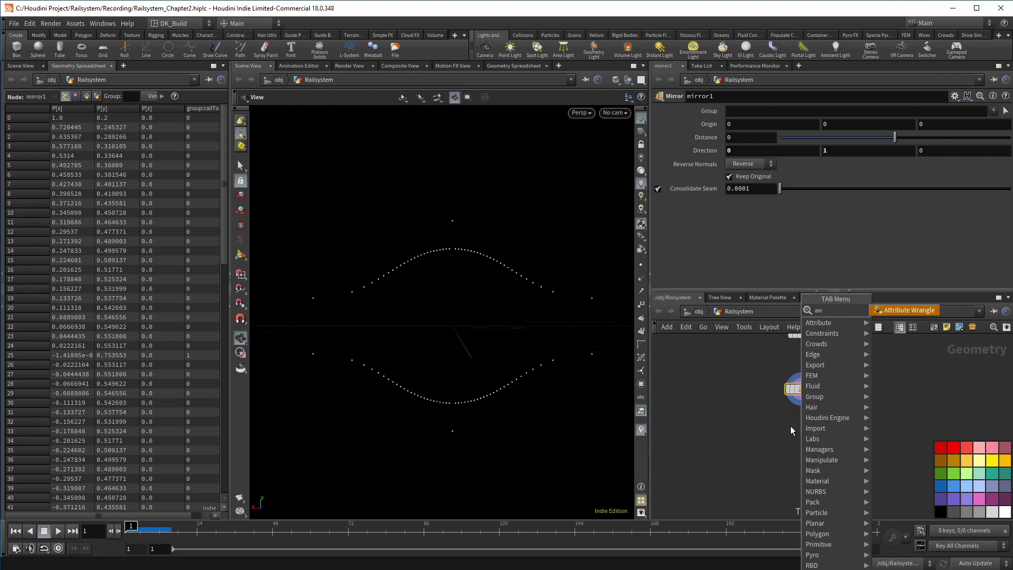
key(Return)
click(801, 434)
Rename attribwrangle1 to connect_the_points
double_click(841, 436)
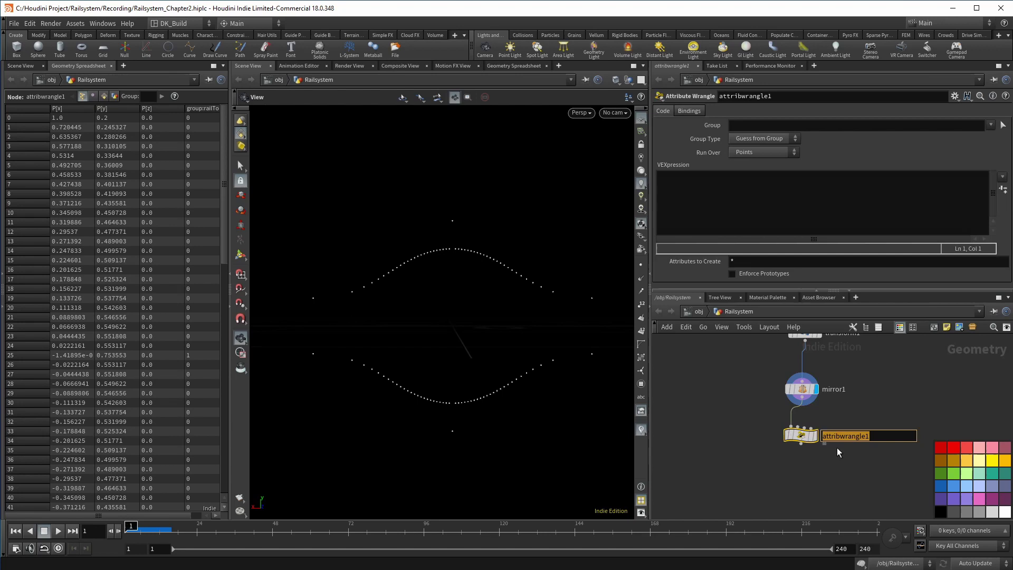
text(conncet_the_points)
key(Return)
click(976, 457)
scroll(806, 445, up, 1)
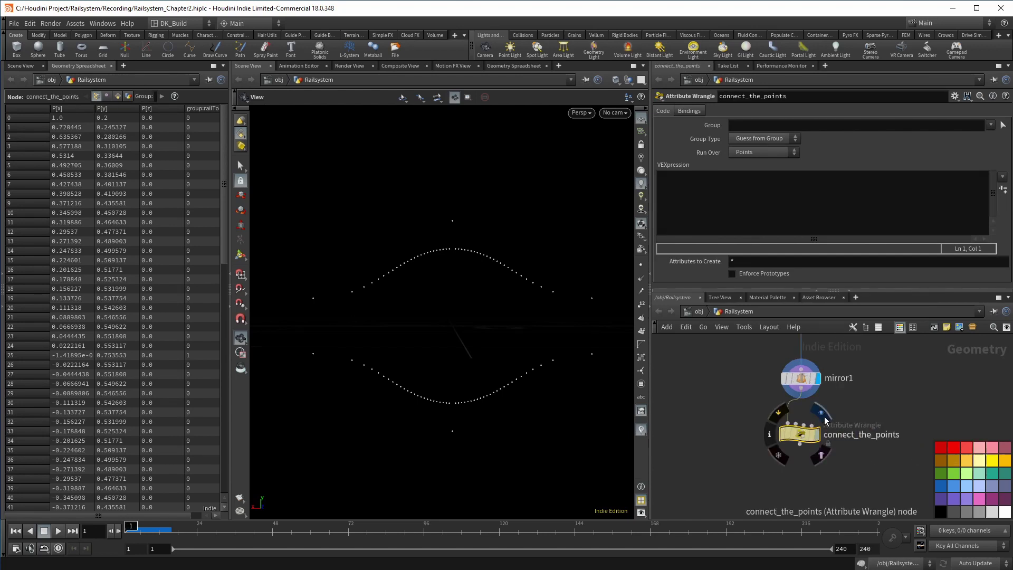
Display connect_the_points and set its Run Over to Detail (only once)
click(817, 414)
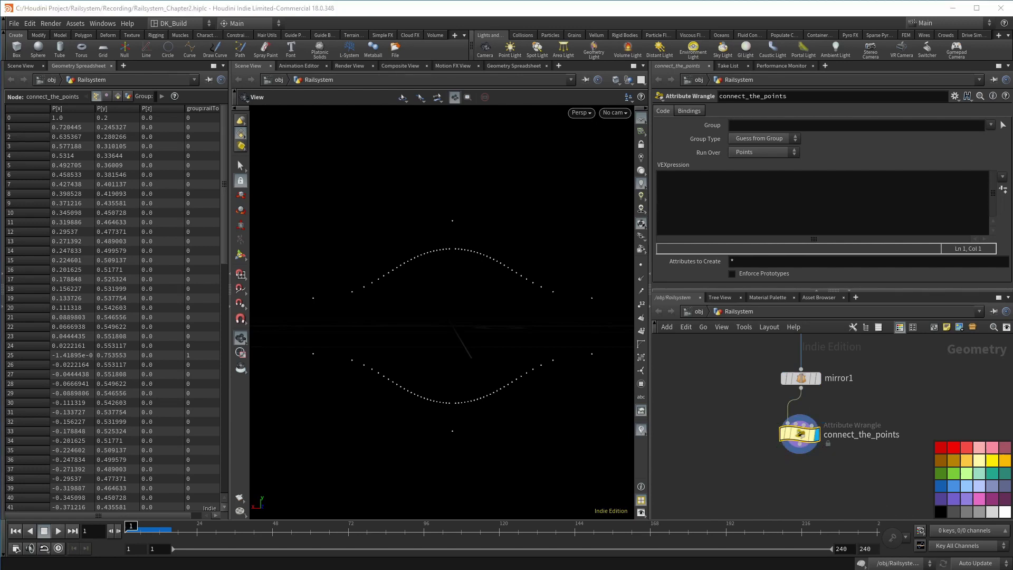
click(750, 152)
click(754, 152)
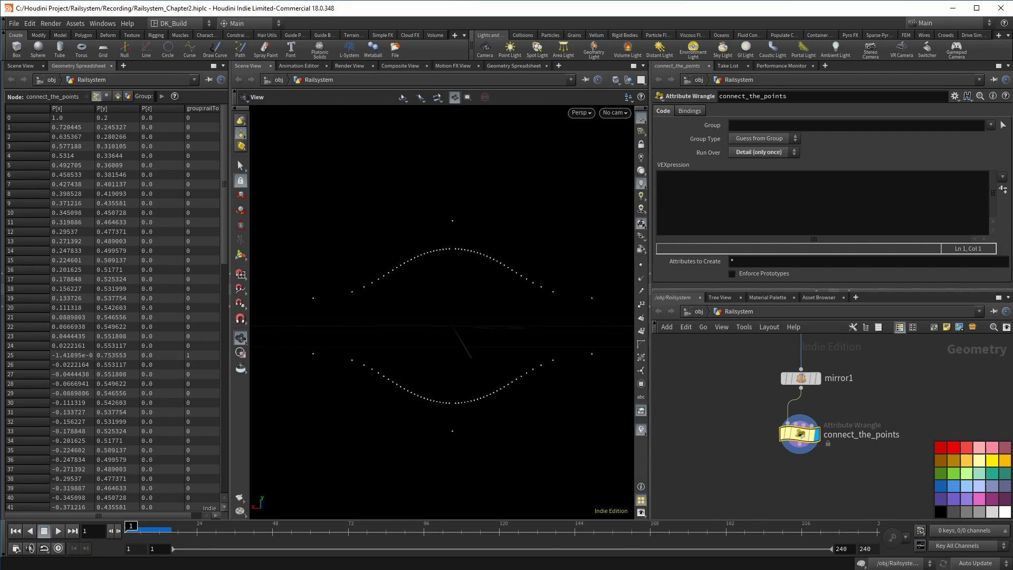
Write a for loop over npoints(0) adding a polyline between points i and i+1
key(Return)
text(for(int i=0;i)
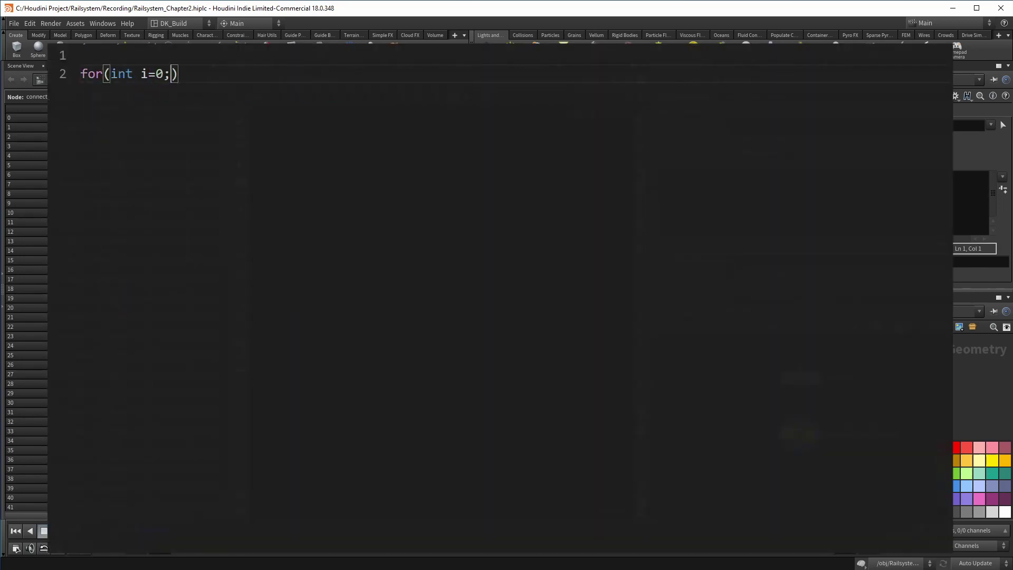
text(<npoints(0))
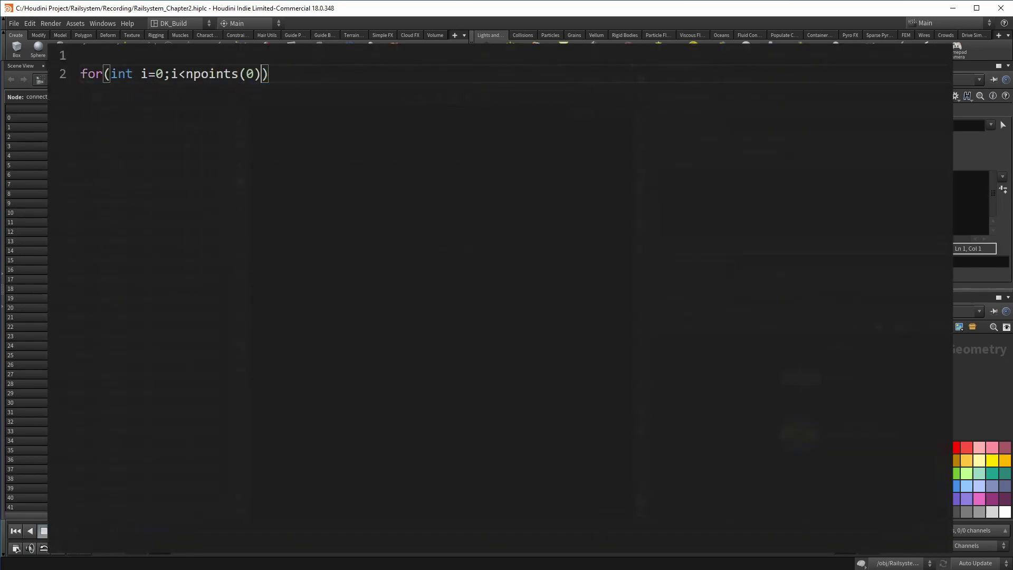
text(;i++)
key(Right)
key(Return)
text({)
key(Return)
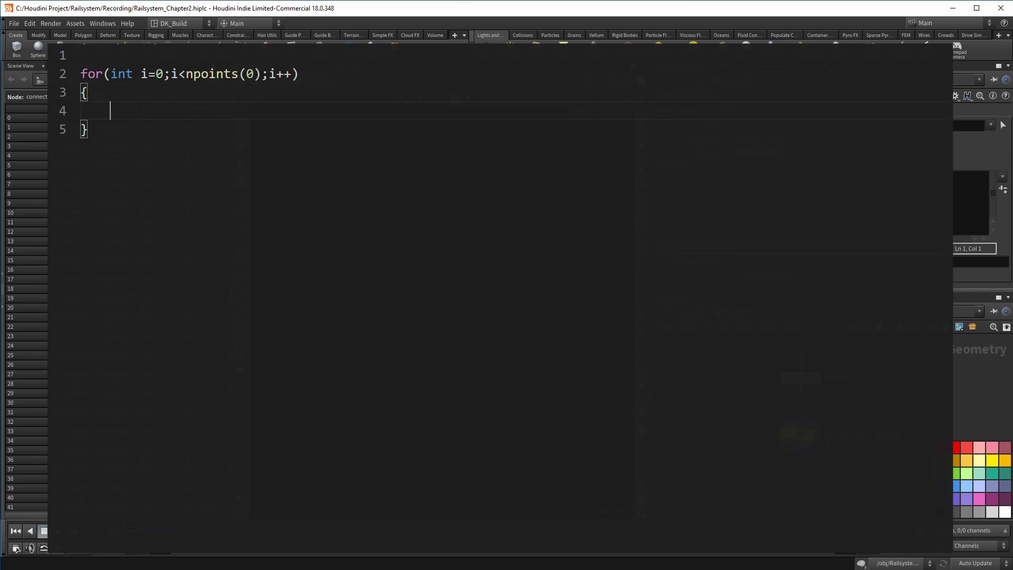
text(int prim = addprim(0)
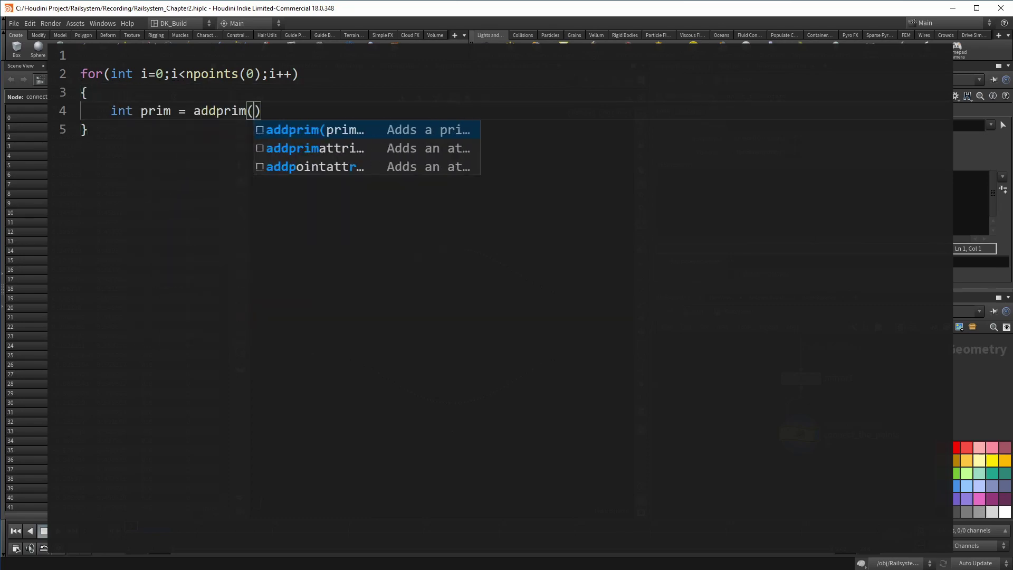
text(,"polyline", i,)
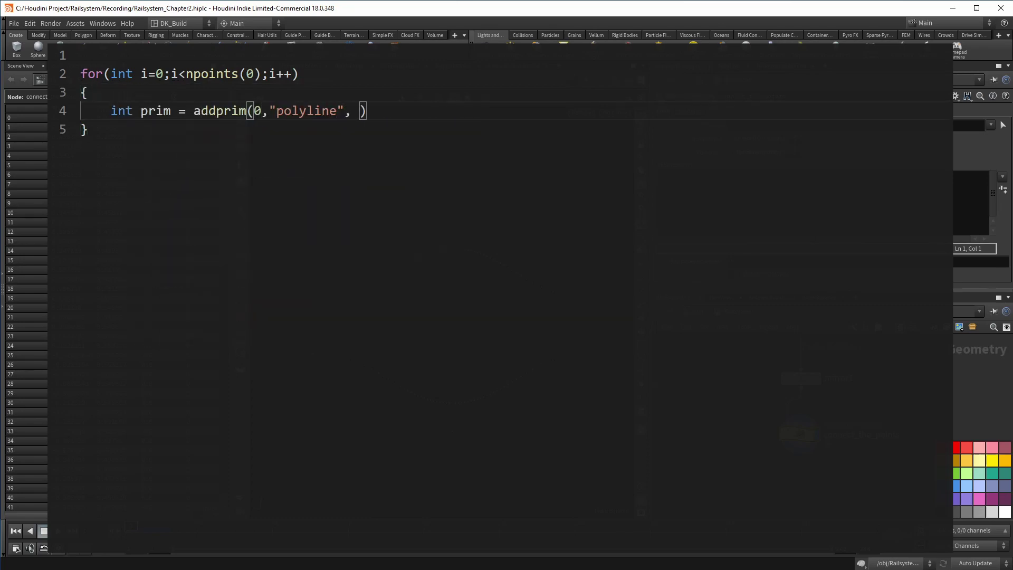
text( i+1);)
Add a prim_last polyline with vertices on the last point and point 0 to close the loop
key(Down)
key(Return)
key(Return)
text(int prim_last = addpr)
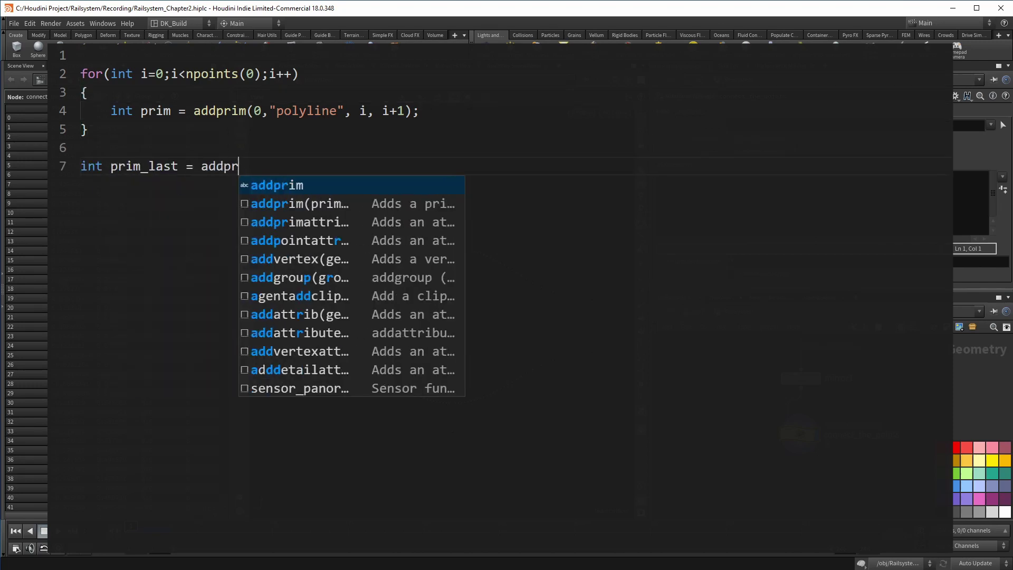
text(im(0,"polyline")
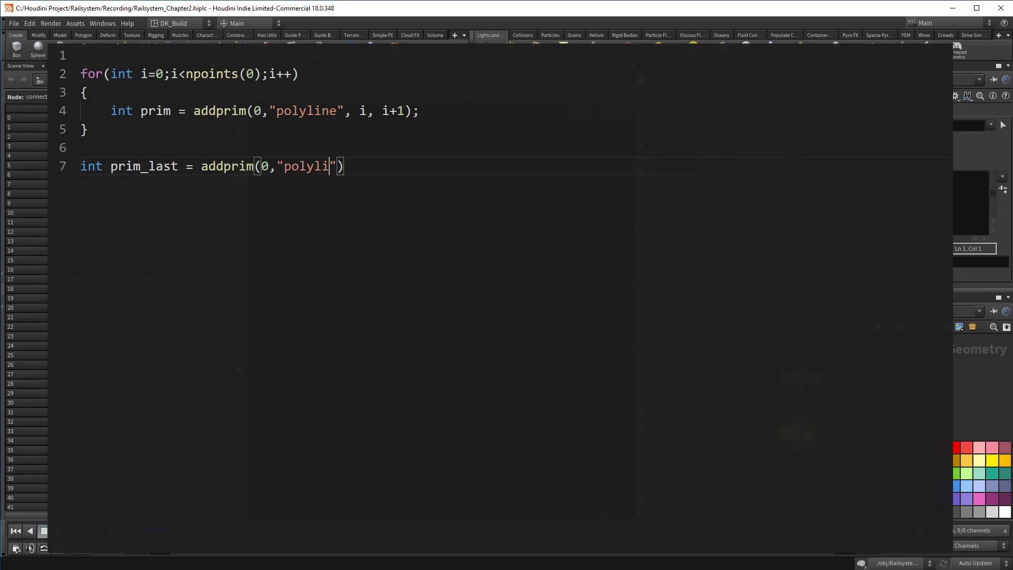
text();)
key(Return)
key(Return)
text(addverte)
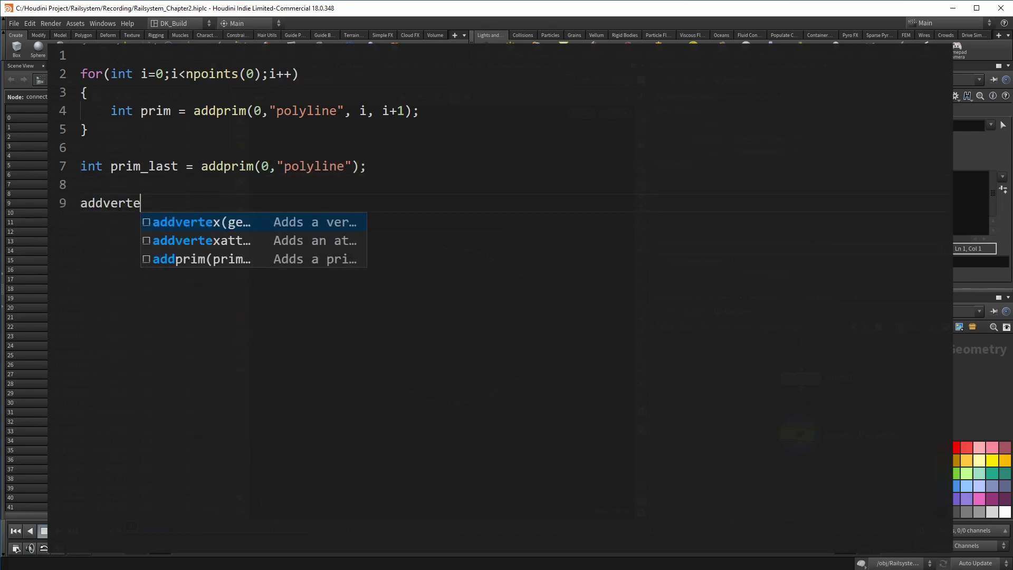
text(x(0,prim_last)
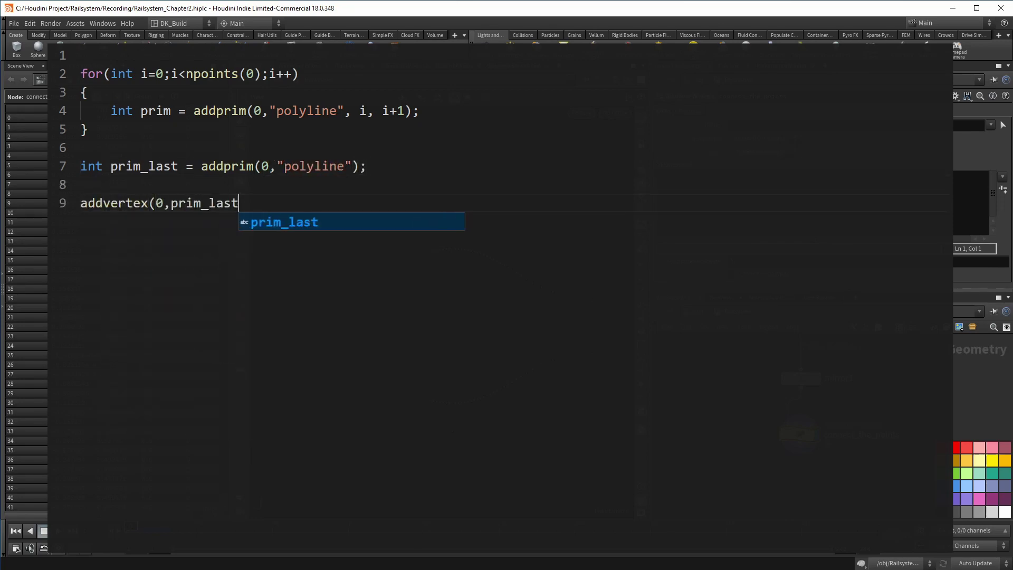
text(,npoints(0)-1)
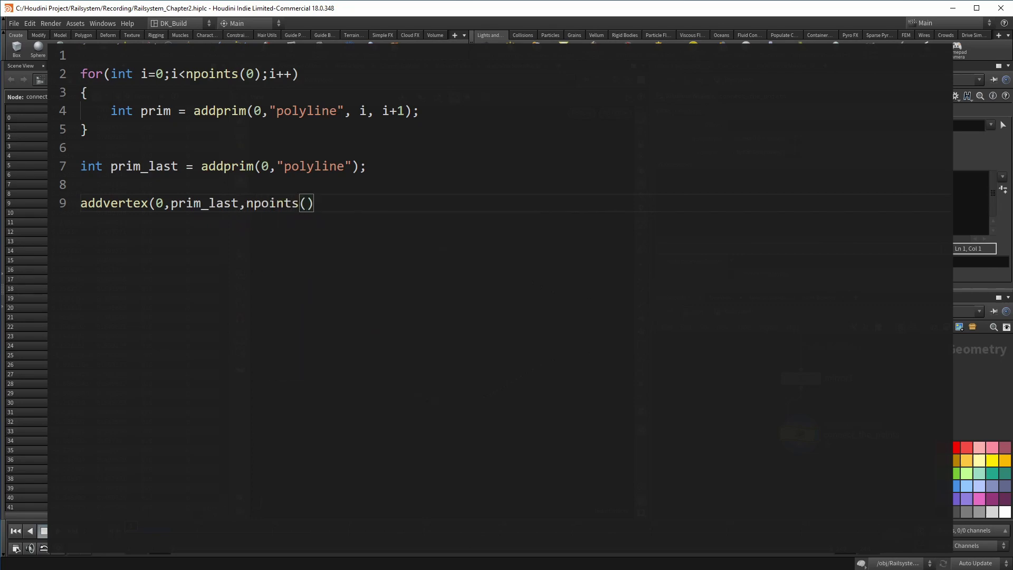
text();)
key(Return)
text(addvertex(0,prim_last,0)
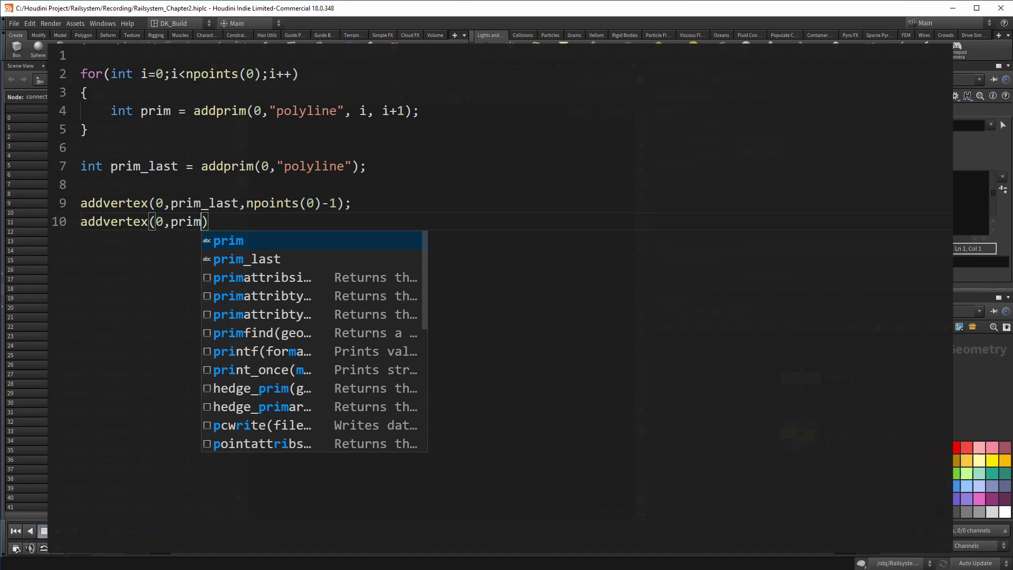
text();)
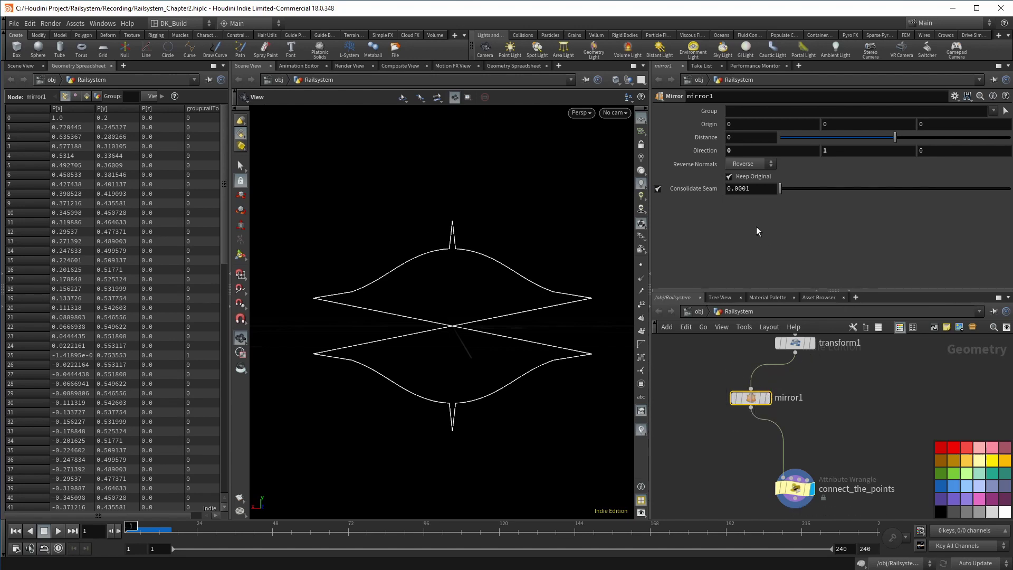
Keep only the mirrored copy and merge it with transform1 via merge2 before connect_the_points
click(730, 177)
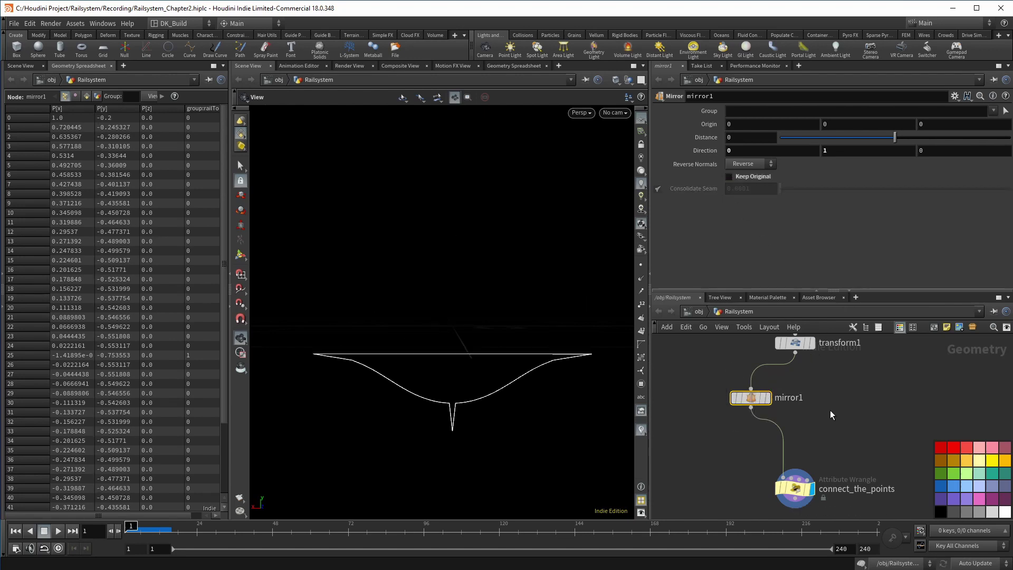
key(Tab)
text(fuse)
key(Return)
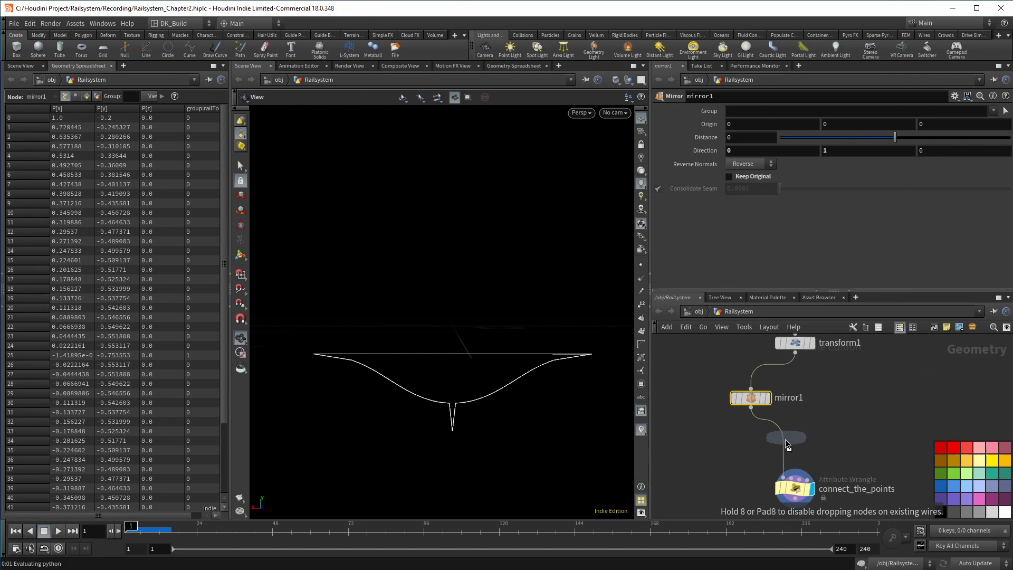
click(786, 447)
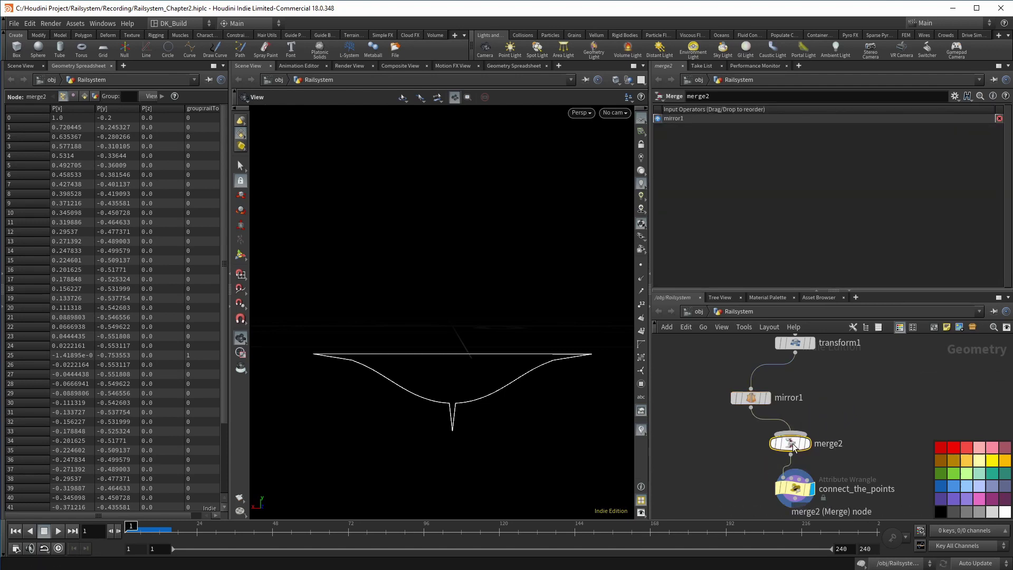
drag(798, 357, 805, 434)
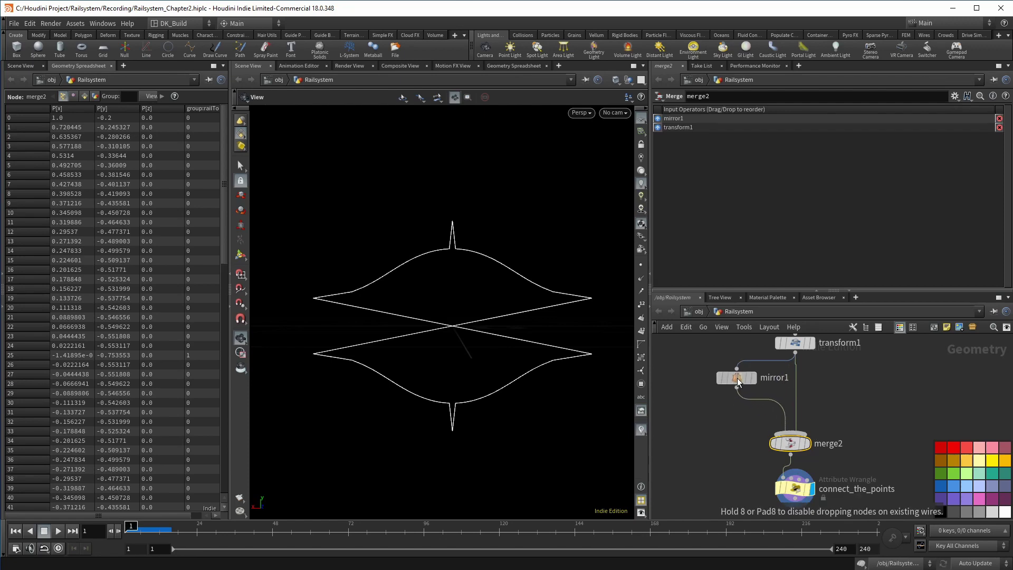
Insert a Transform between mirror1 and merge2 rotating the mirrored arcs 180° in Y
key(Tab)
mouse_move(738, 400)
text(null)
key(Return)
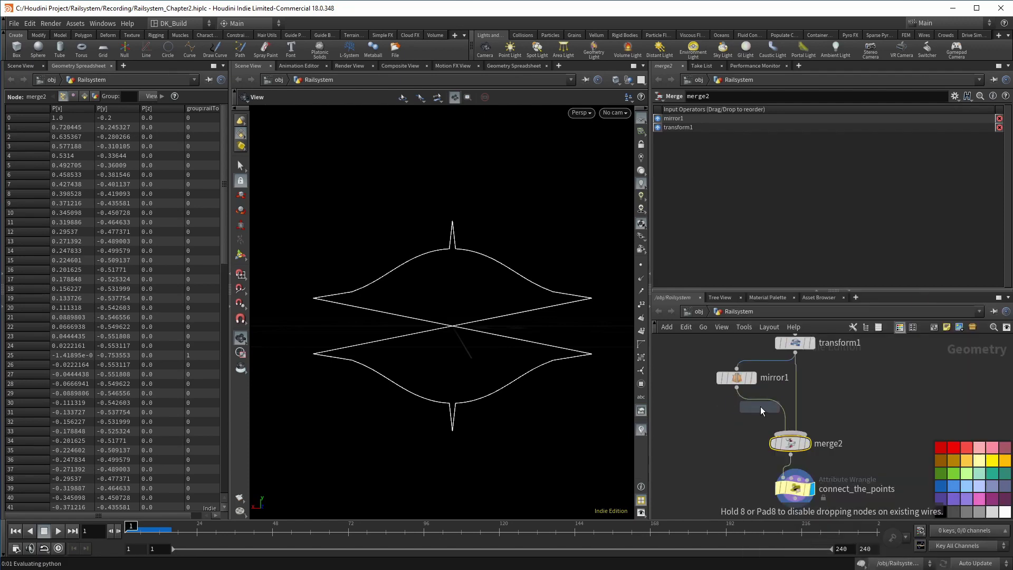
click(768, 405)
middle_drag(825, 166, 824, 167)
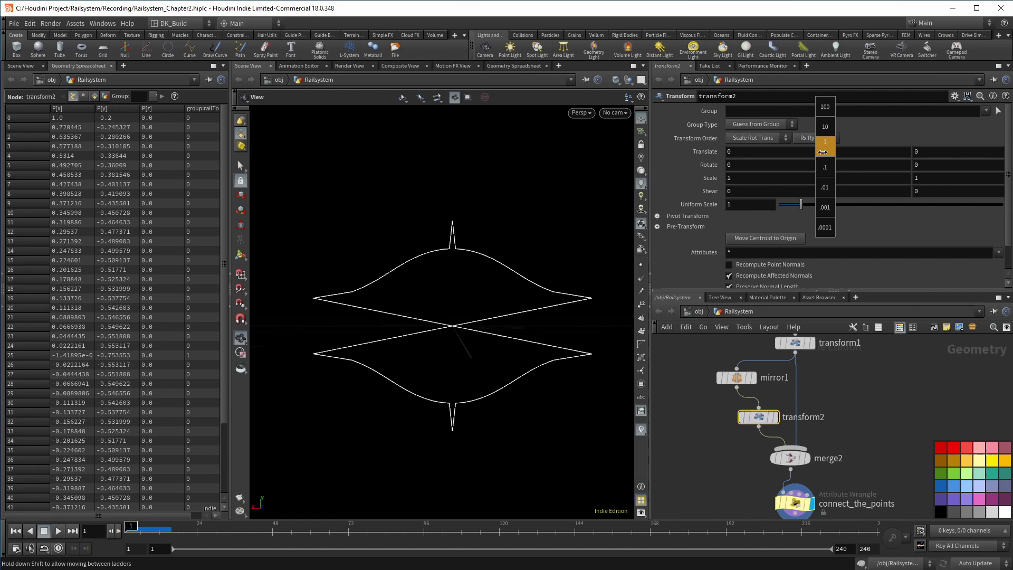
middle_drag(822, 152, 907, 152)
click(836, 165)
text(180)
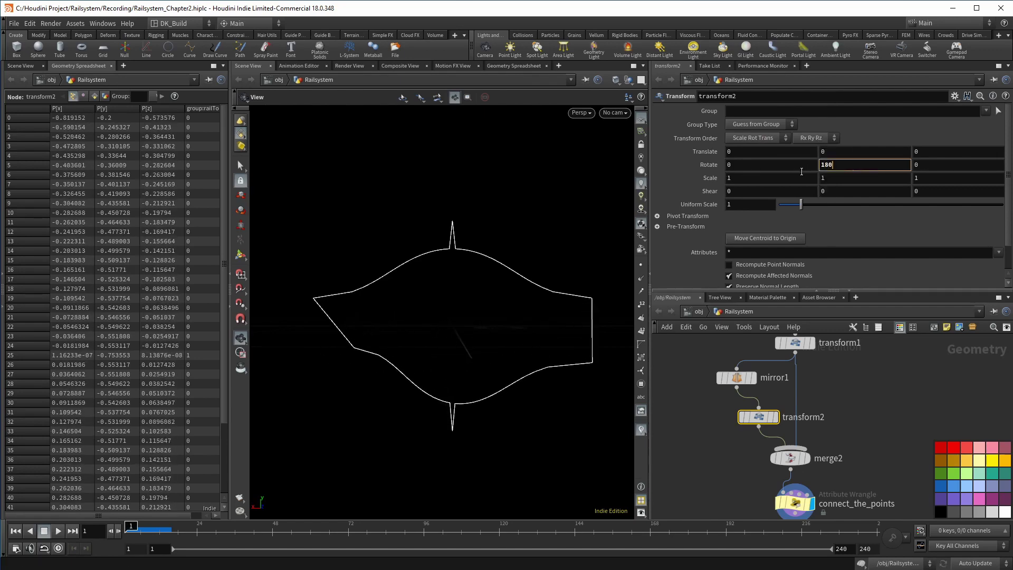
key(Return)
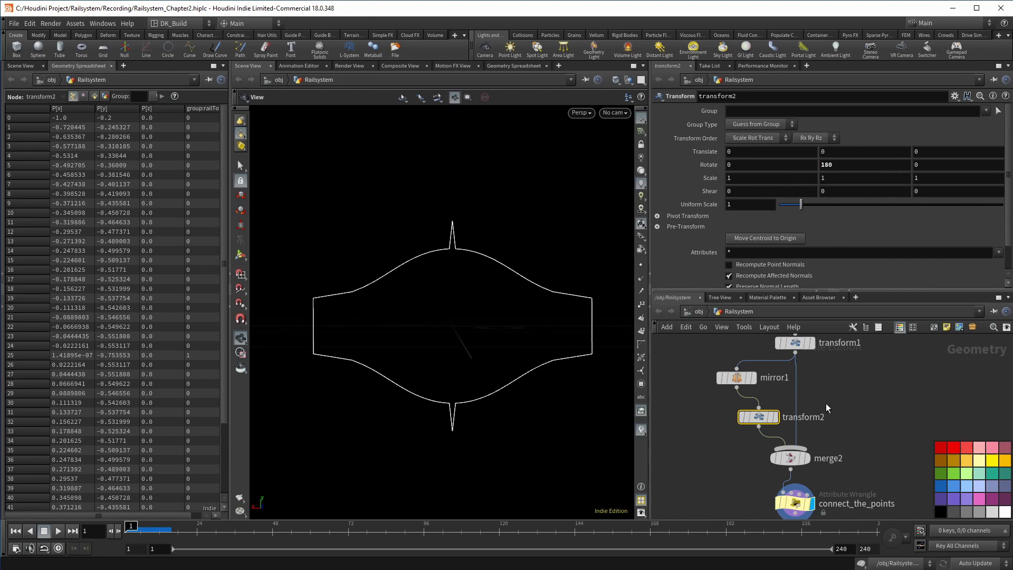
Tidy the network layout and move transform1 higher
key(l)
middle_drag(831, 389, 830, 401)
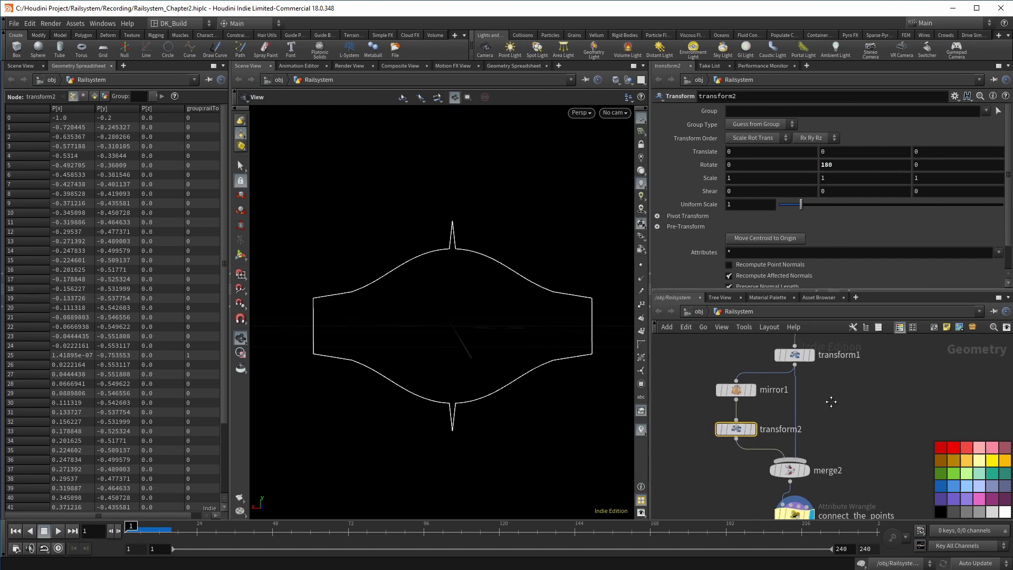
scroll(831, 402, down, 3)
drag(802, 434, 802, 395)
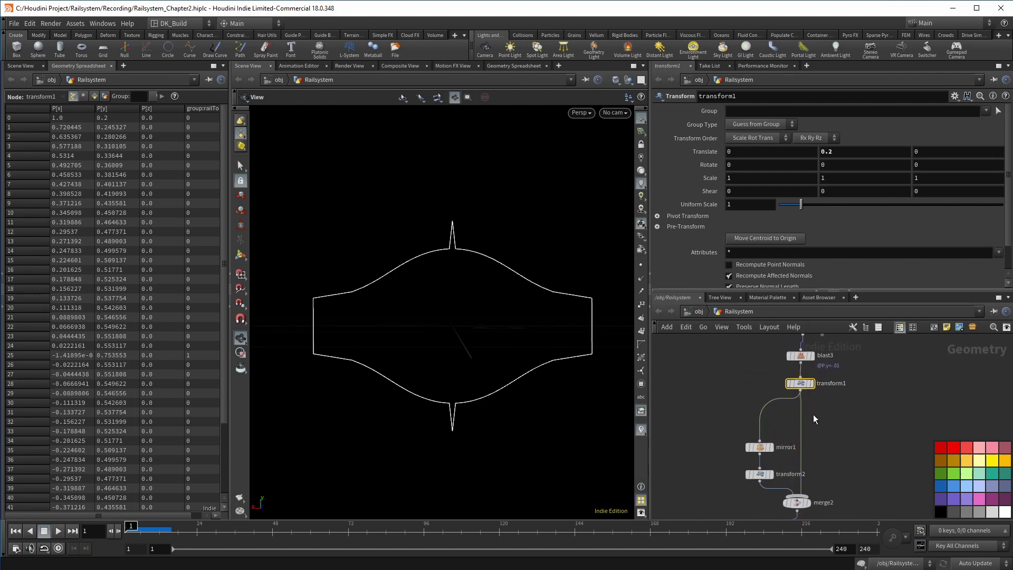
key(Tab)
Drop a Merge (merge3) on transform1's output wire and move it further down
text(merge)
key(Return)
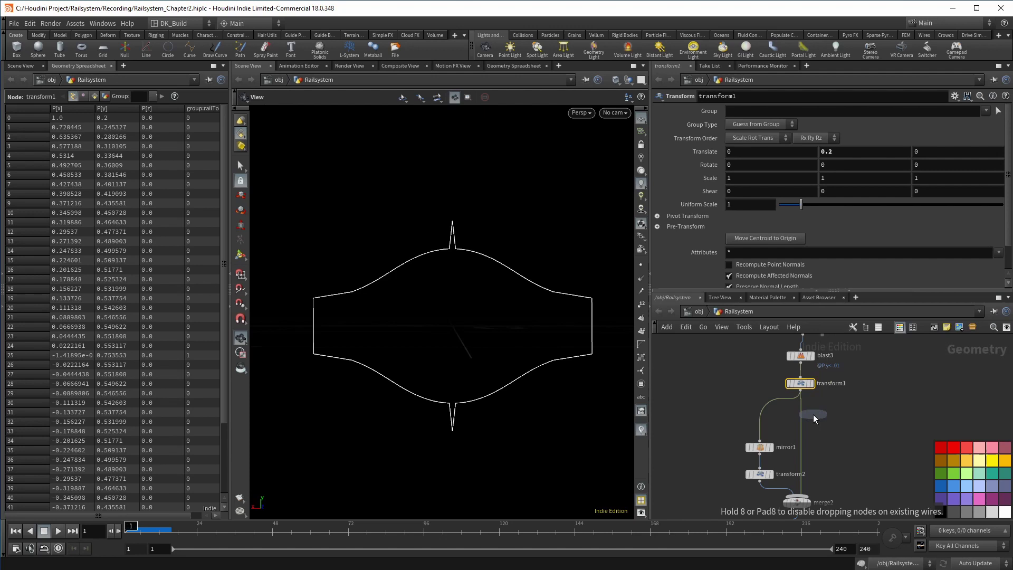
click(801, 406)
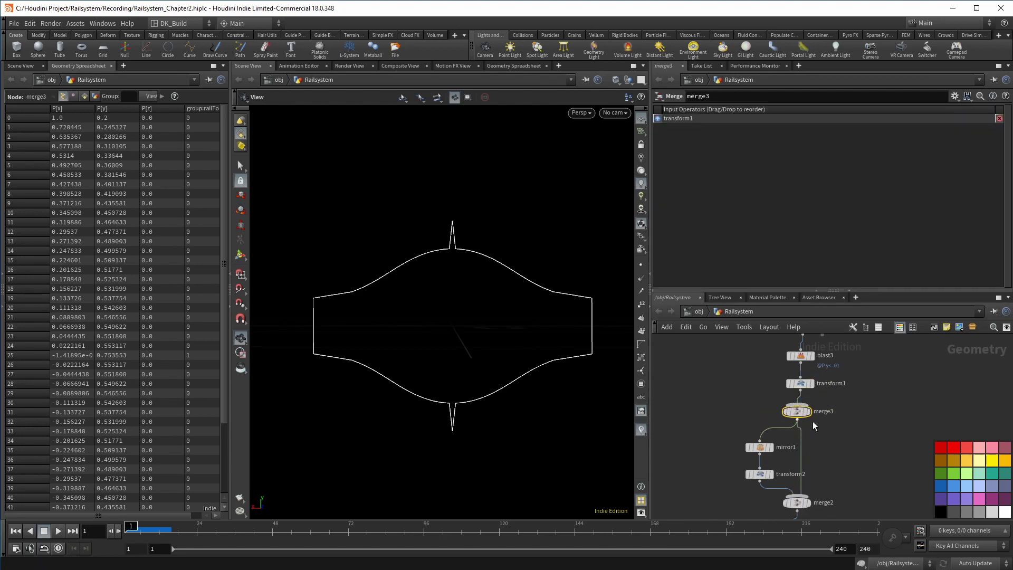
scroll(803, 402, up, 2)
drag(802, 402, 802, 445)
scroll(766, 426, down, 1)
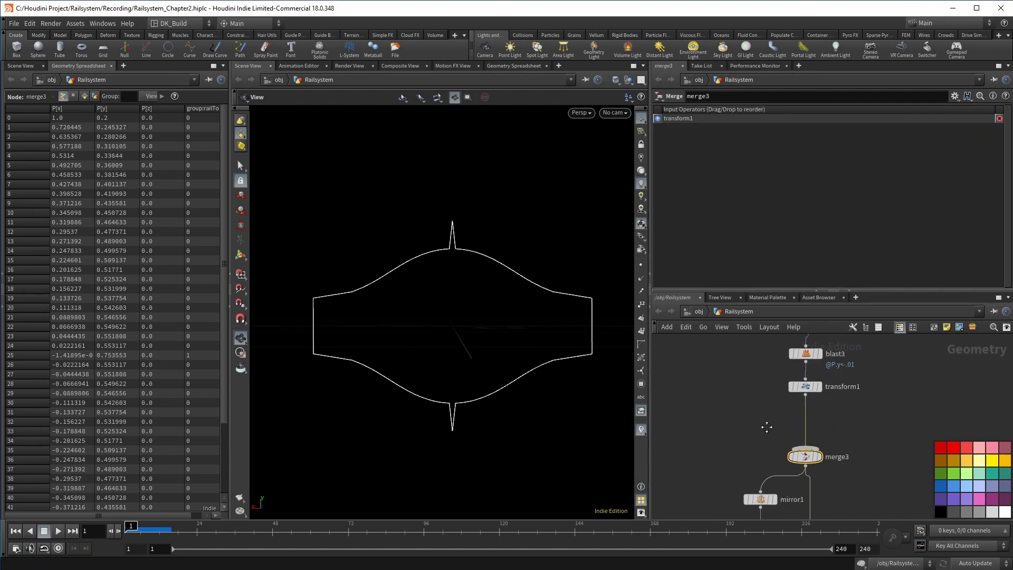
Branch an Attribute Wrangle off transform1 and name it addpoints
click(805, 393)
key(Tab)
text(aw)
key(Return)
click(724, 411)
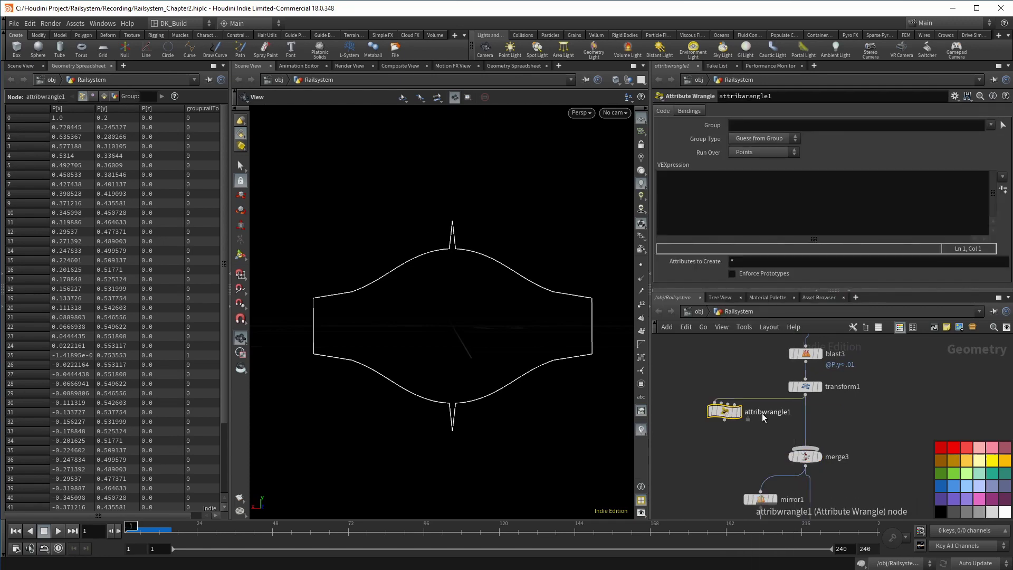
double_click(762, 412)
text(addpoints)
key(Return)
Colour addpoints pale yellow and display its output
click(984, 460)
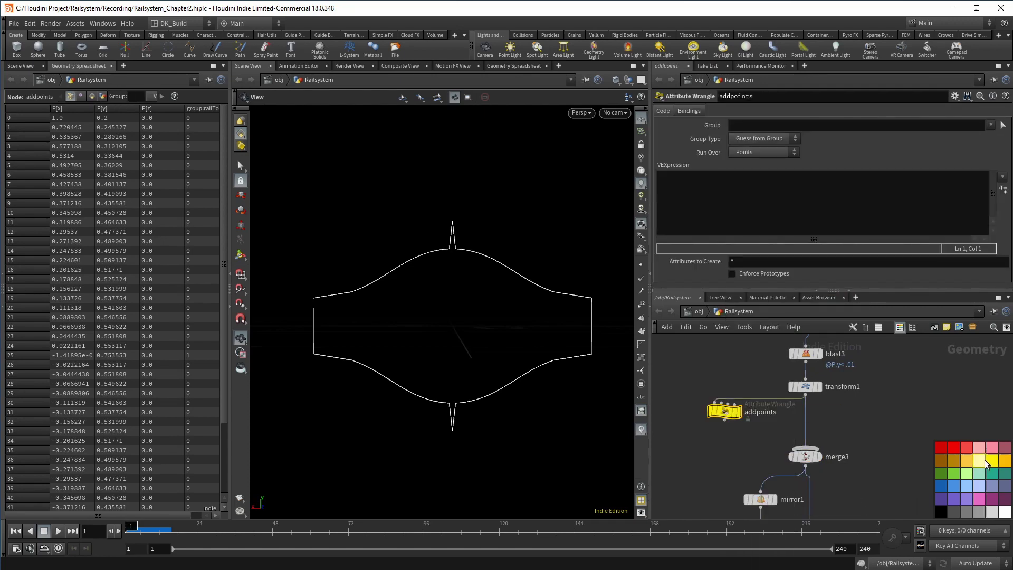
click(980, 465)
mouse_move(818, 406)
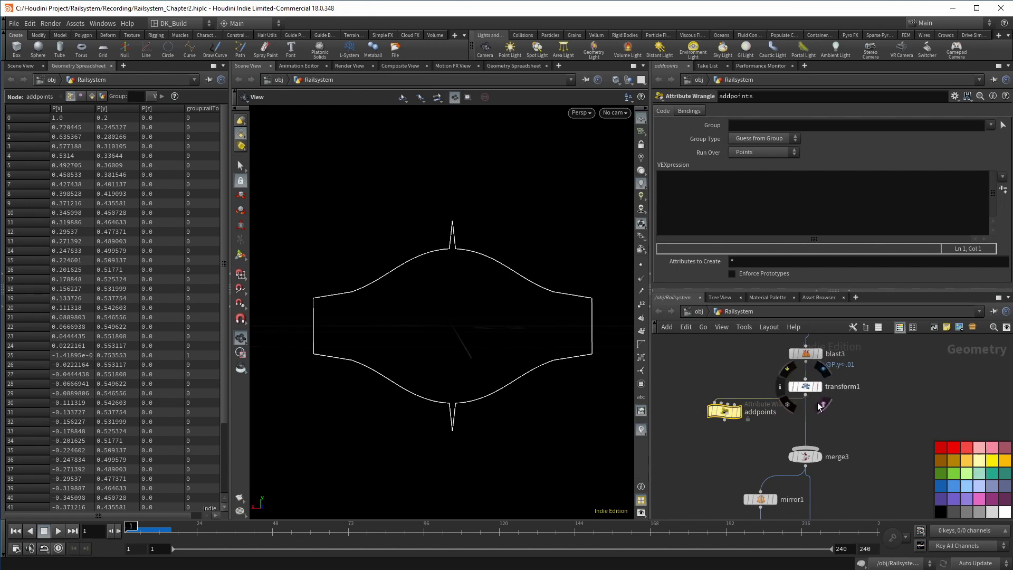
click(727, 413)
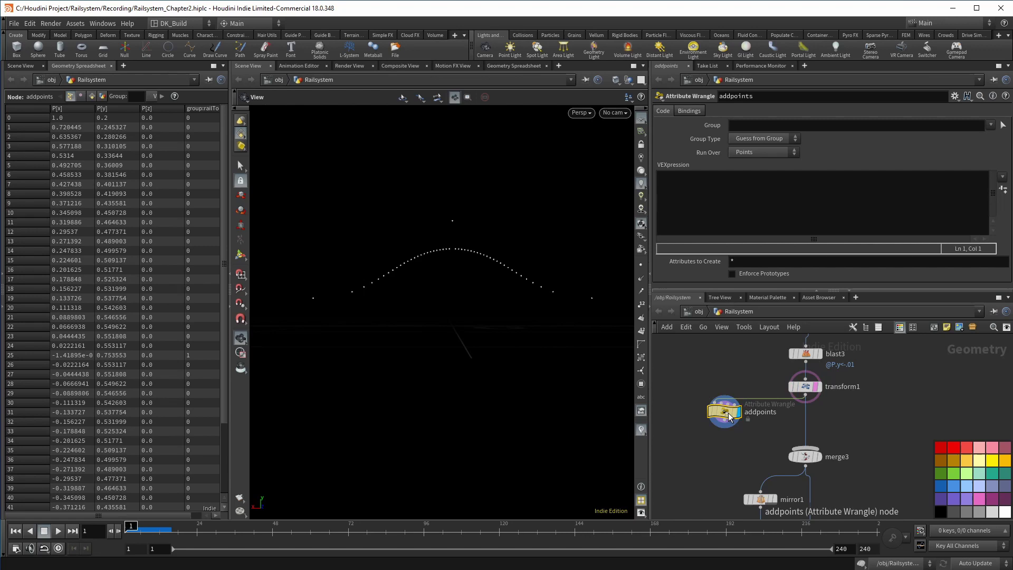
Rewire transform1 into addpoints' second input and set Run Over to Detail (only once)
scroll(729, 417, up, 4)
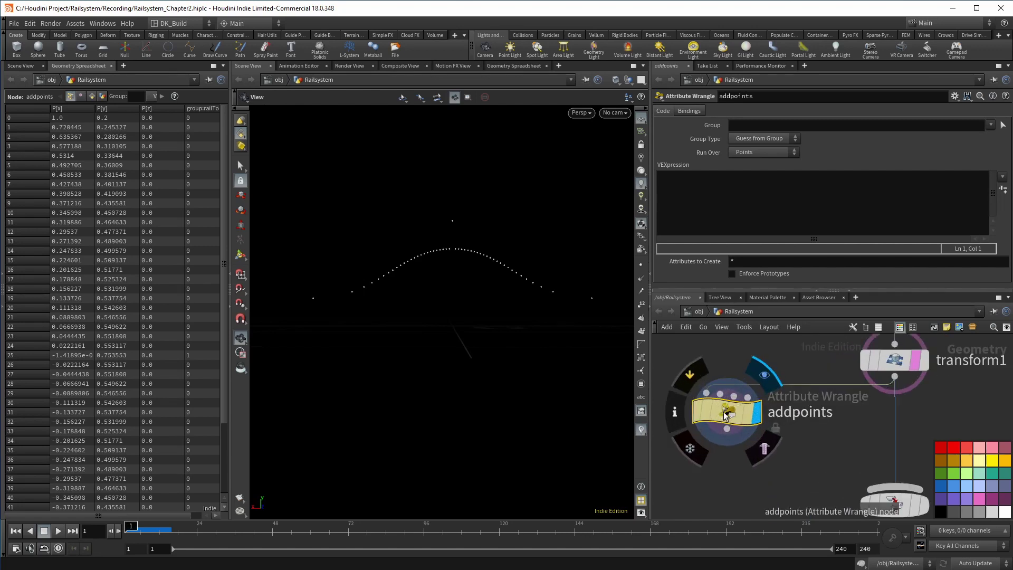
click(721, 404)
click(726, 429)
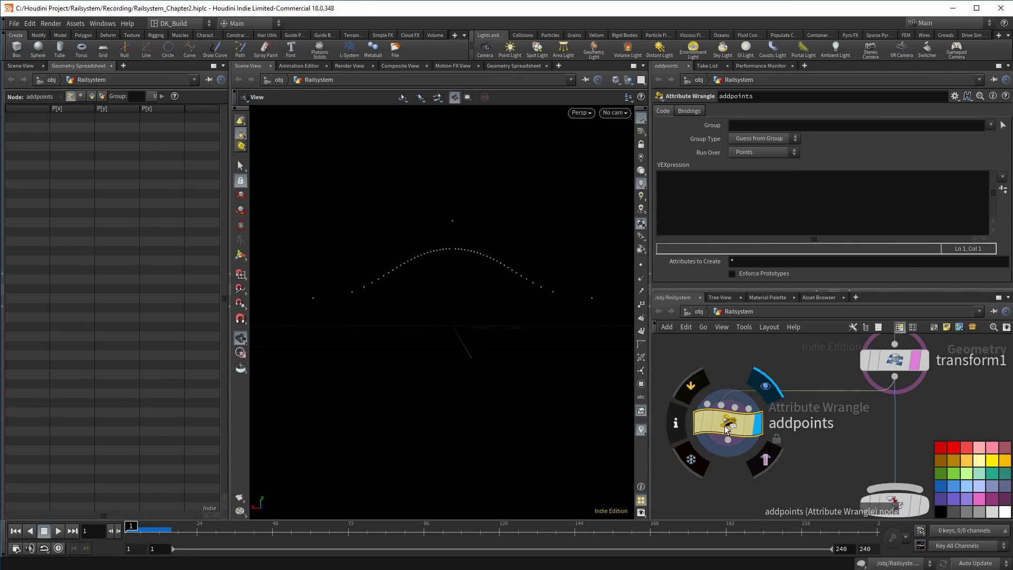
click(763, 152)
click(756, 160)
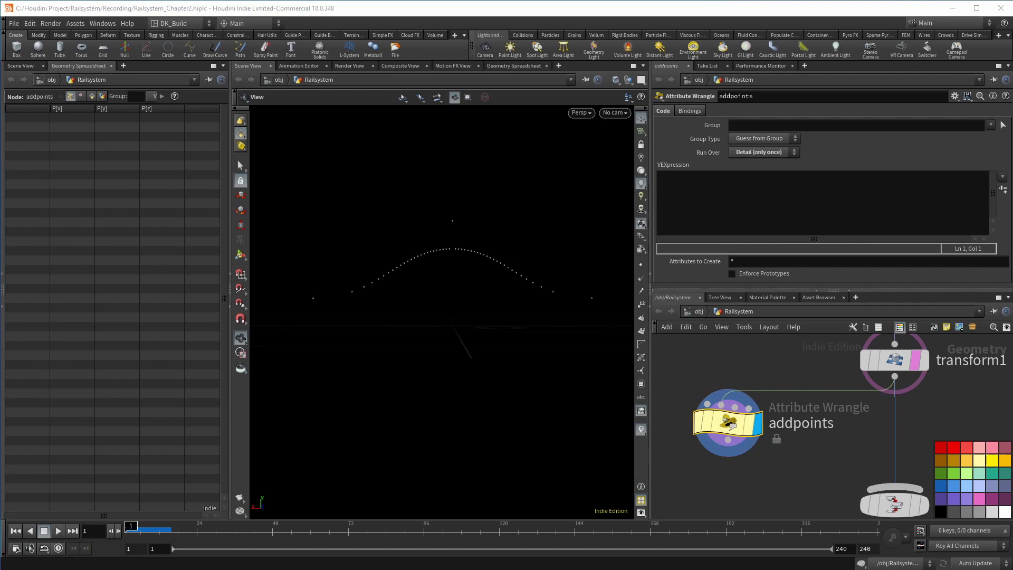
Read point 0's position from input 1 and add two points pt1 and pt2 there
text(vector pos = )
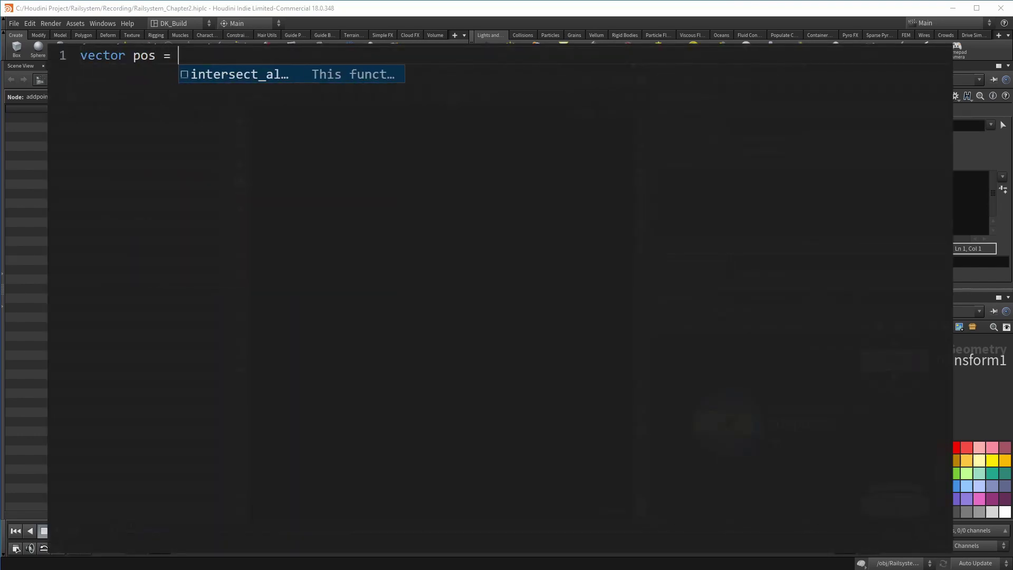
text(point(1,"P",0)
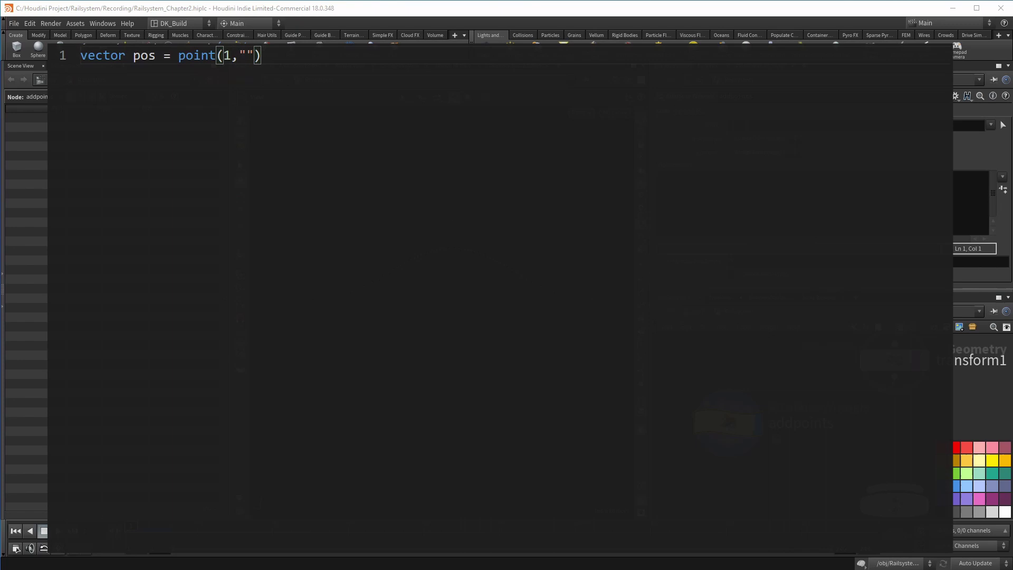
text();)
key(Return)
key(Return)
text(int pt1 = addpoint(0,pos);)
key(Return)
text(int pt2 = addpoint(0,pos);)
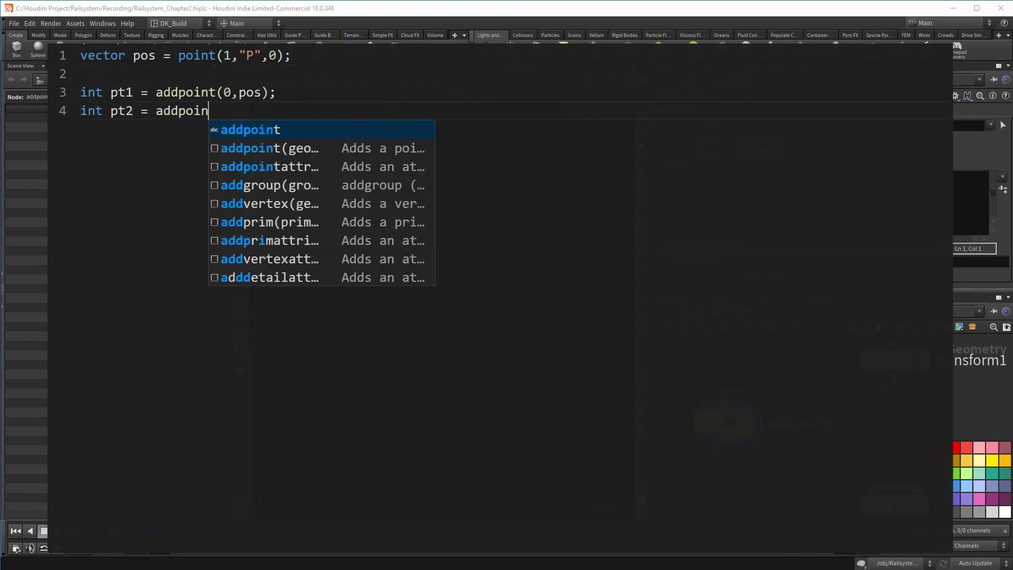
Offset pt1's P by {-.2,-.05,0} using setpointattrib in "add" mode
key(Return)
key(Return)
text(setpointattrib)
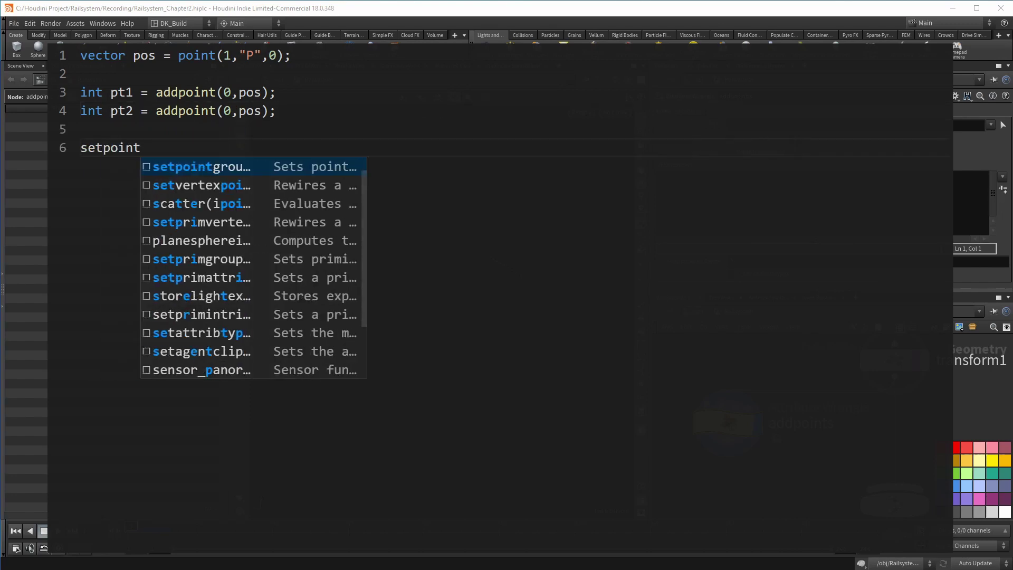
key(Return)
key(Tab)
text("P")
key(Tab)
text(pt1)
key(Tab)
text({-.2,-.5,0})
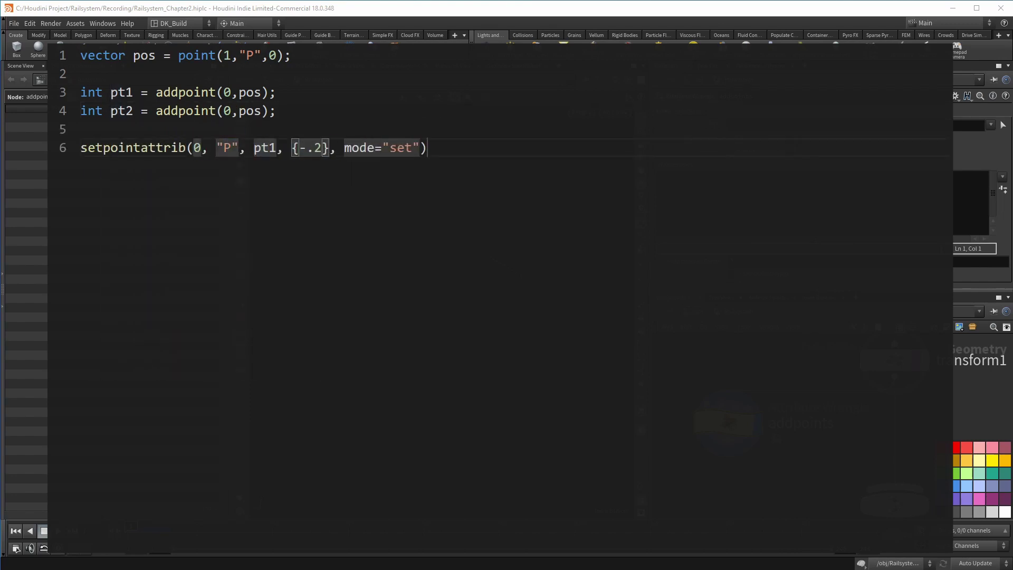
Offset pt2's P by {0,-.05,0} using setpointattrib in "add" mode
key(Tab)
text("add");)
key(Return)
text(setpoint)
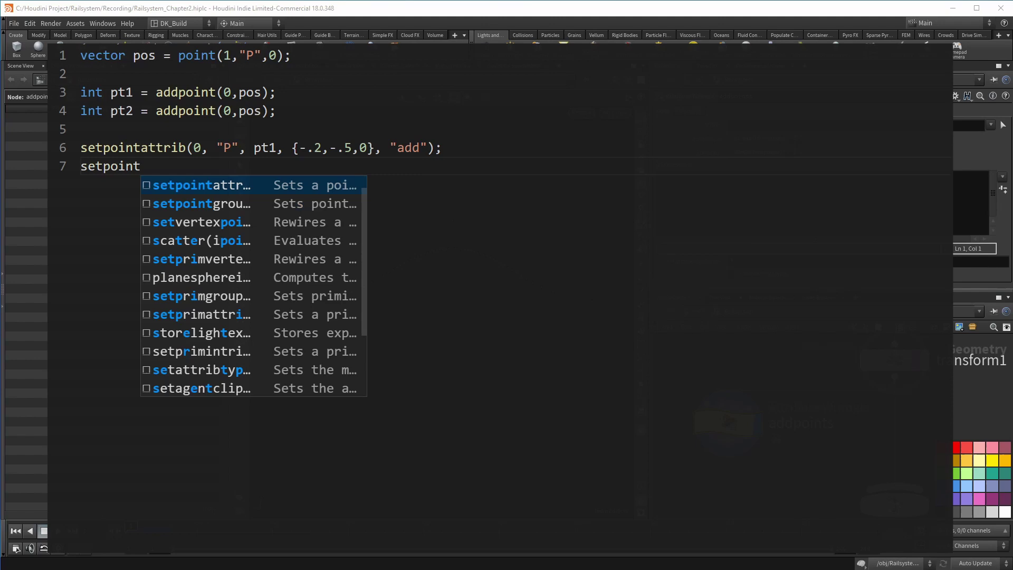
key(Return)
key(Tab)
key(Tab)
text(pt2)
key(Tab)
text({0,-.0)
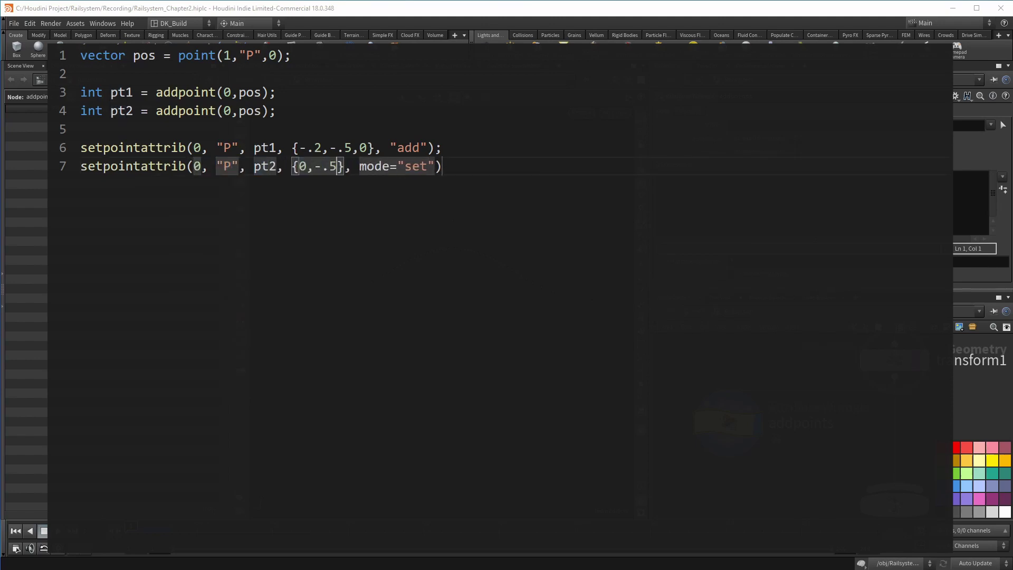
text(5)
key(BackSpace)
text(05,0)
key(Tab)
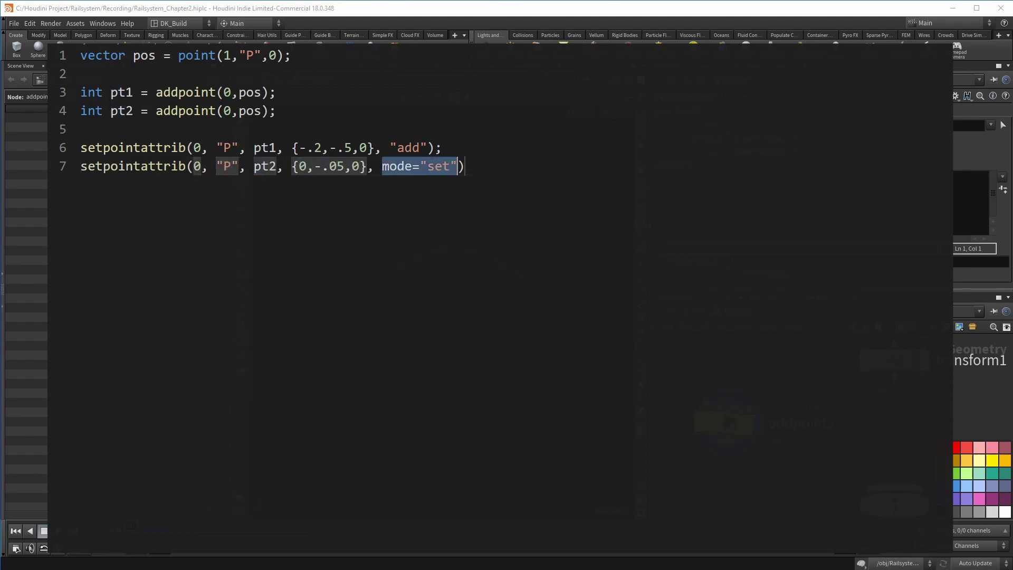
text("add")
key(Tab)
Duplicate addpoints as addpoints1 to the right and display its output
text(;)
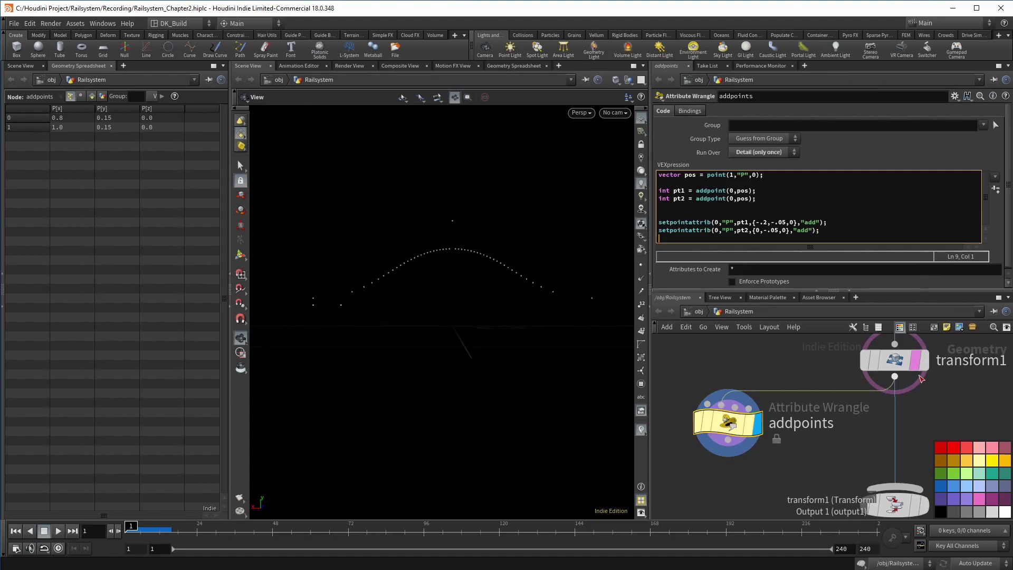
mouse_move(930, 396)
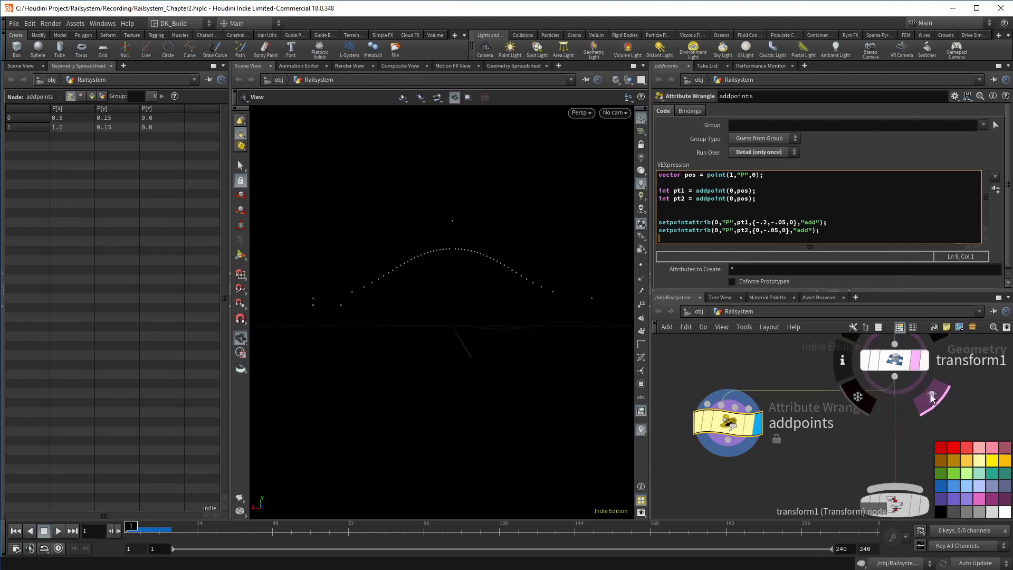
click(931, 397)
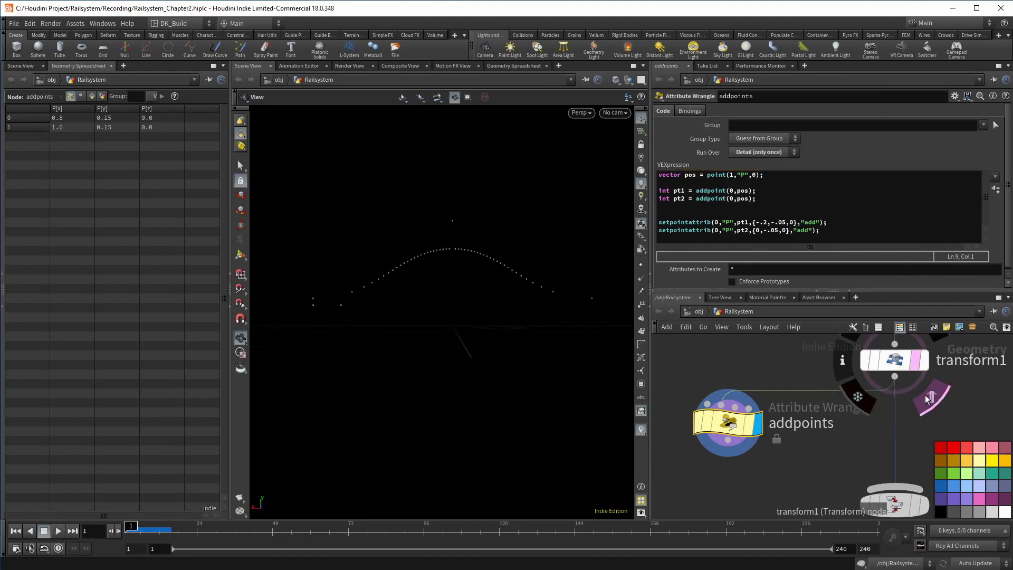
scroll(654, 384, down, 2)
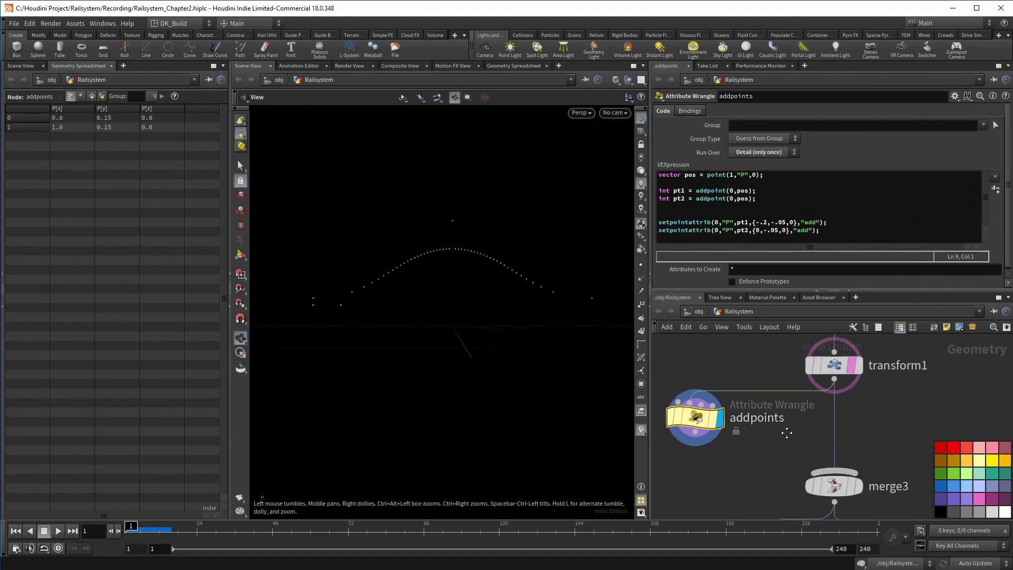
alt+drag(719, 398, 953, 400)
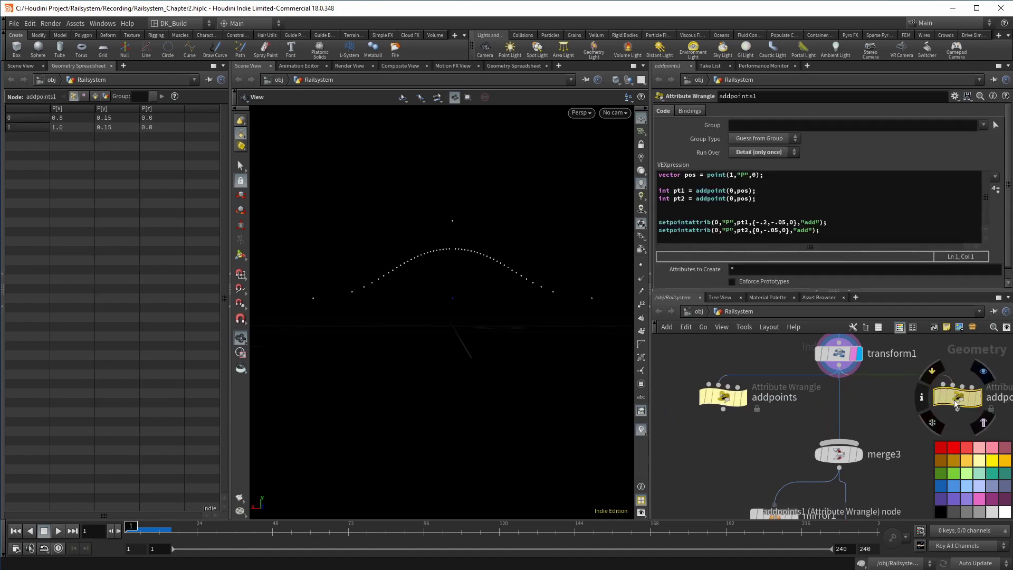
click(755, 175)
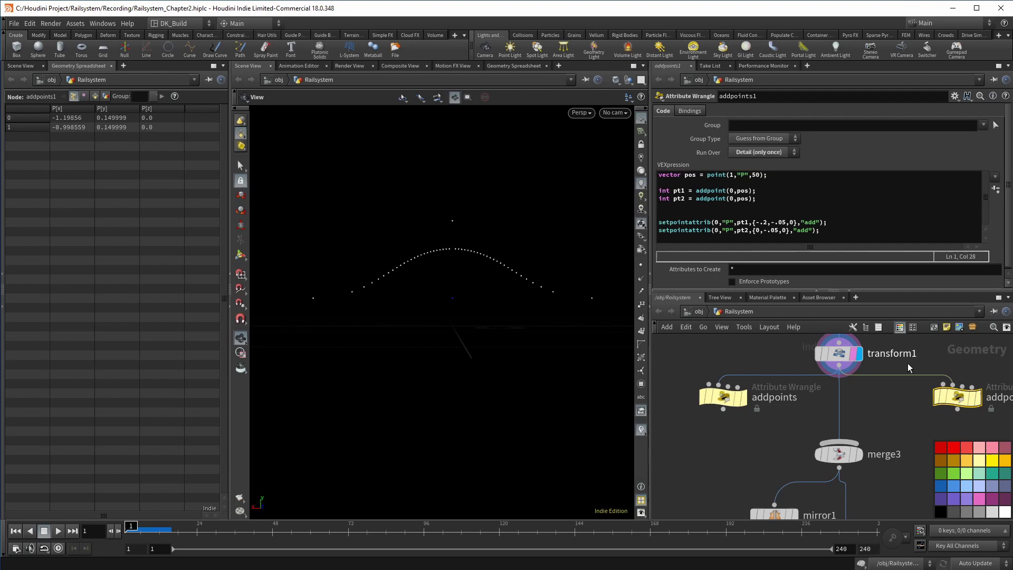
click(987, 378)
middle_drag(595, 294, 543, 321)
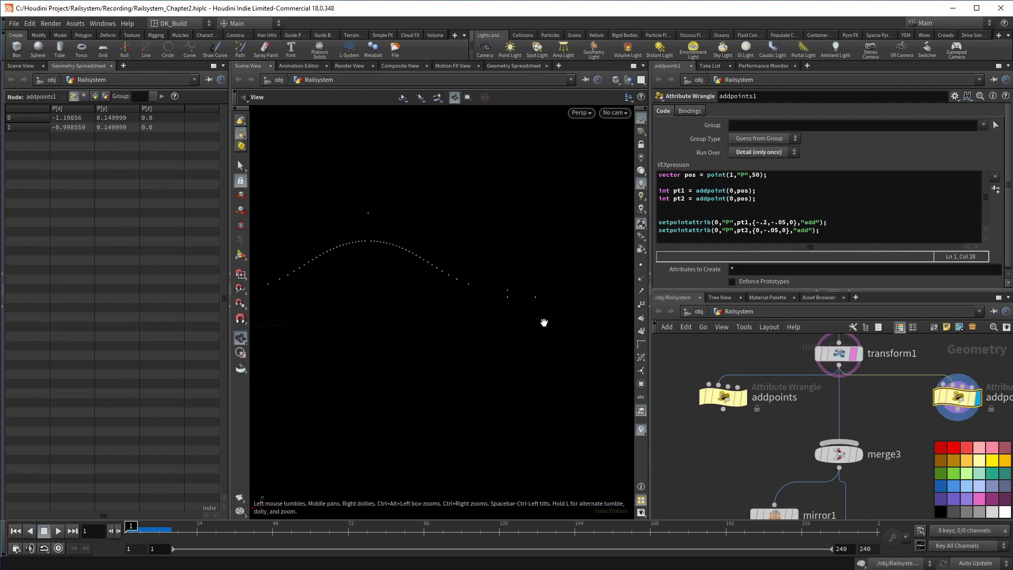
Change addpoints1's pt1 X offset from -.2 to +.2
click(762, 222)
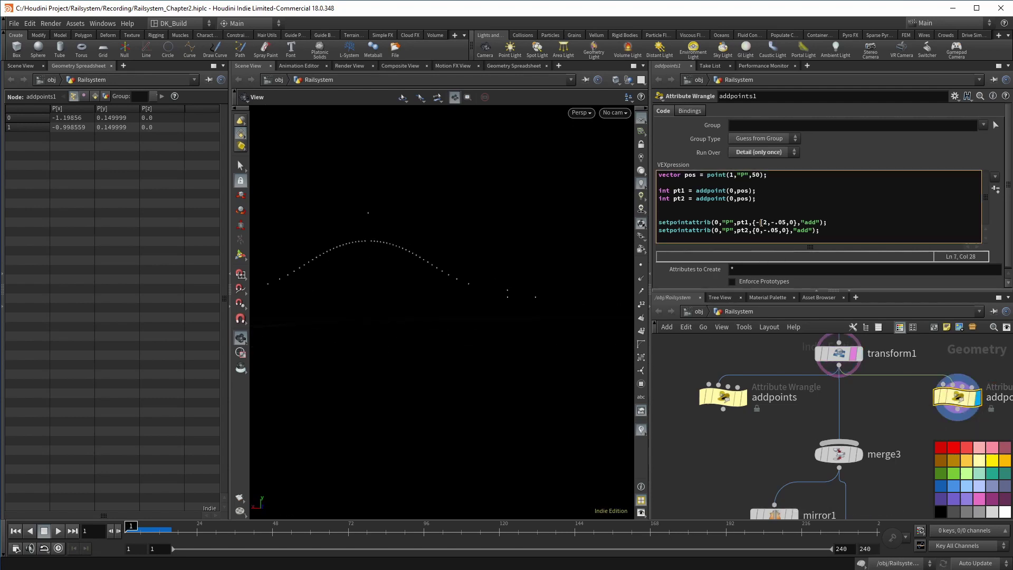
key(BackSpace)
middle_drag(522, 255, 609, 257)
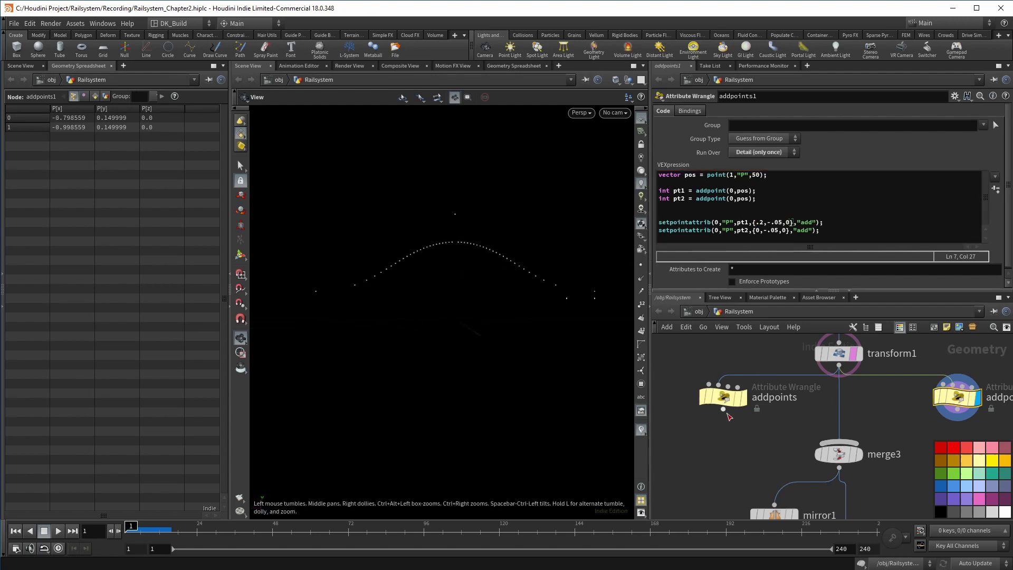
Wire addpoints into merge3 and make it the first merge input
drag(726, 414, 846, 445)
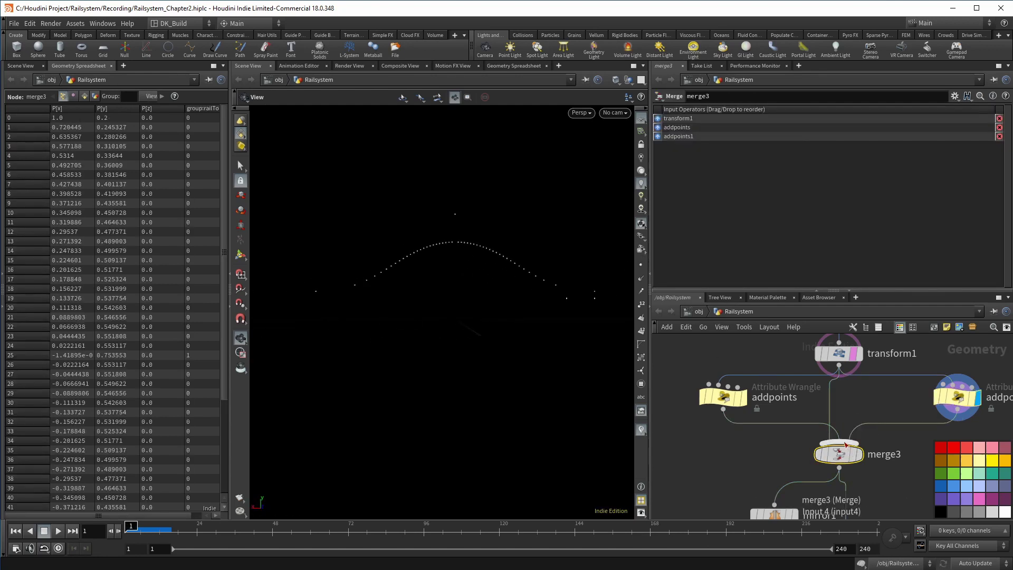
drag(658, 119, 658, 133)
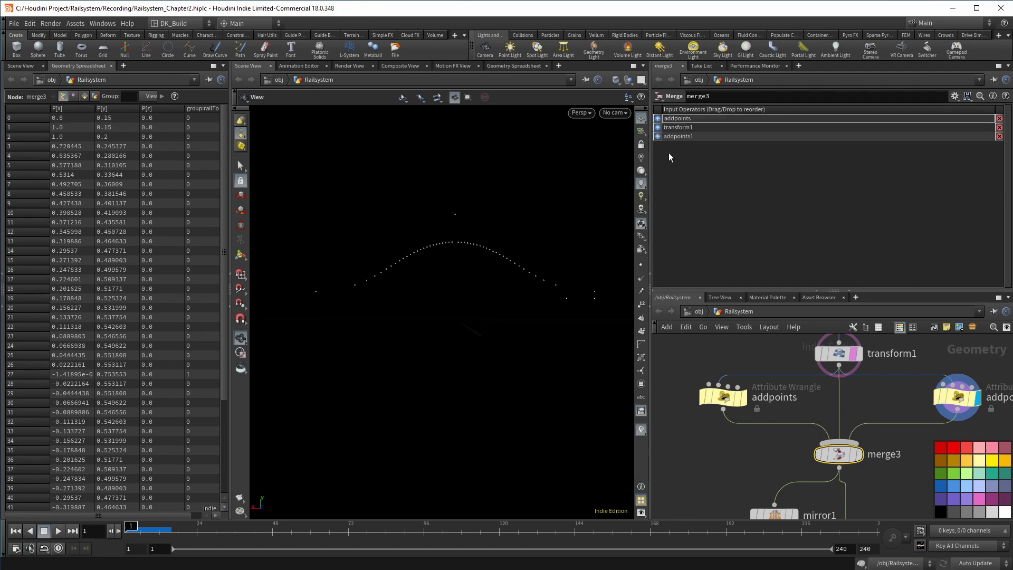
scroll(894, 467, down, 3)
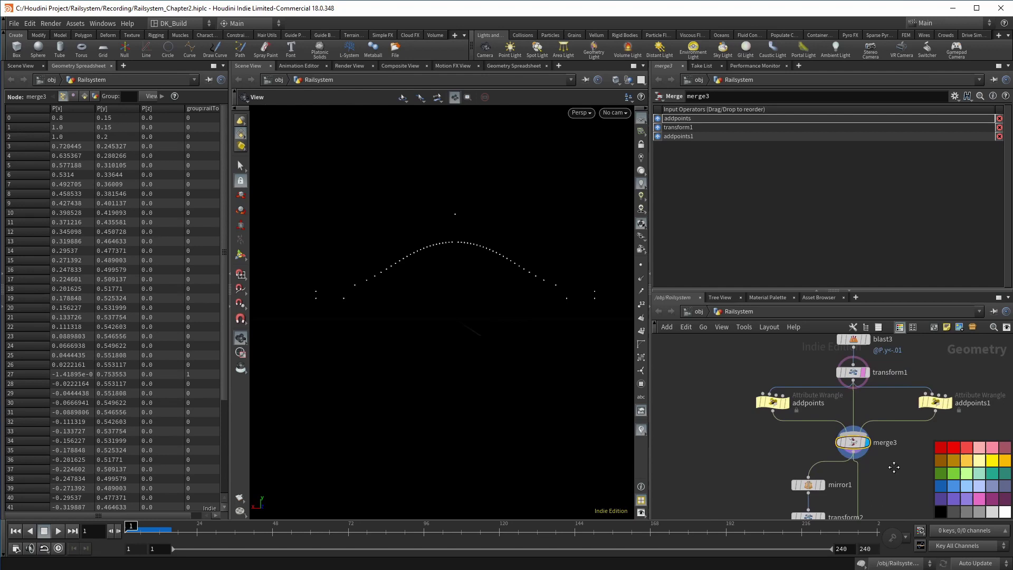
Display merge2's mirrored curve, then the connected outline from connect_the_points
middle_drag(894, 466, 893, 401)
click(851, 486)
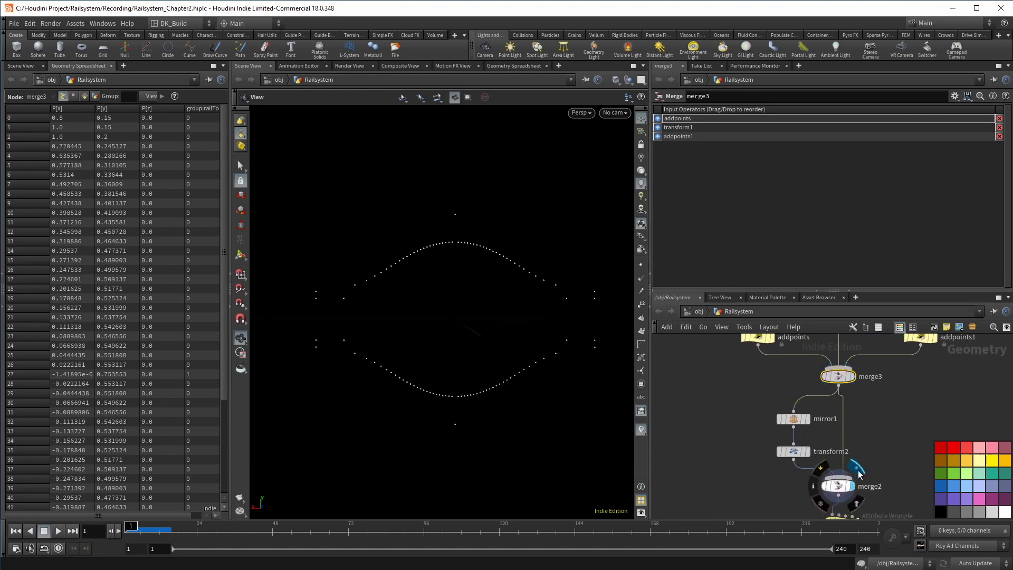
middle_drag(809, 459, 766, 375)
click(819, 422)
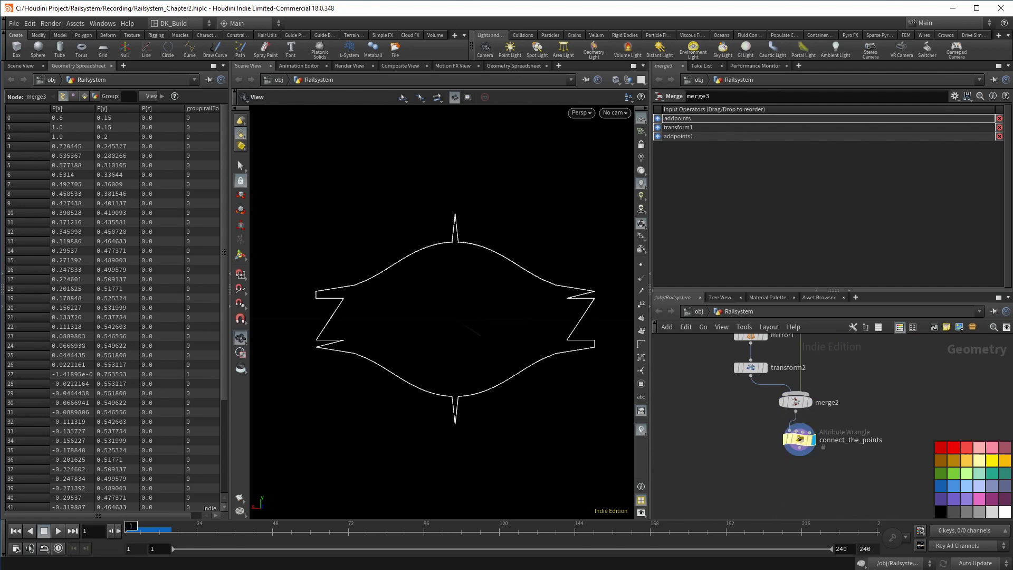
Swap pt1 and pt2 in addpoints1's setpointattrib lines so pt2 gets the +.2 offset
middle_drag(856, 365, 845, 492)
click(858, 379)
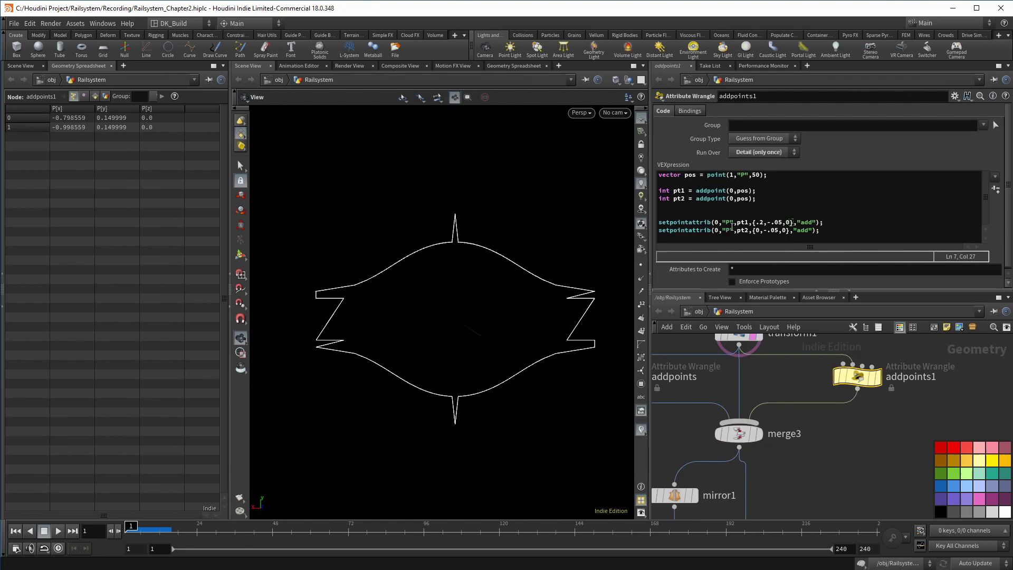
click(746, 223)
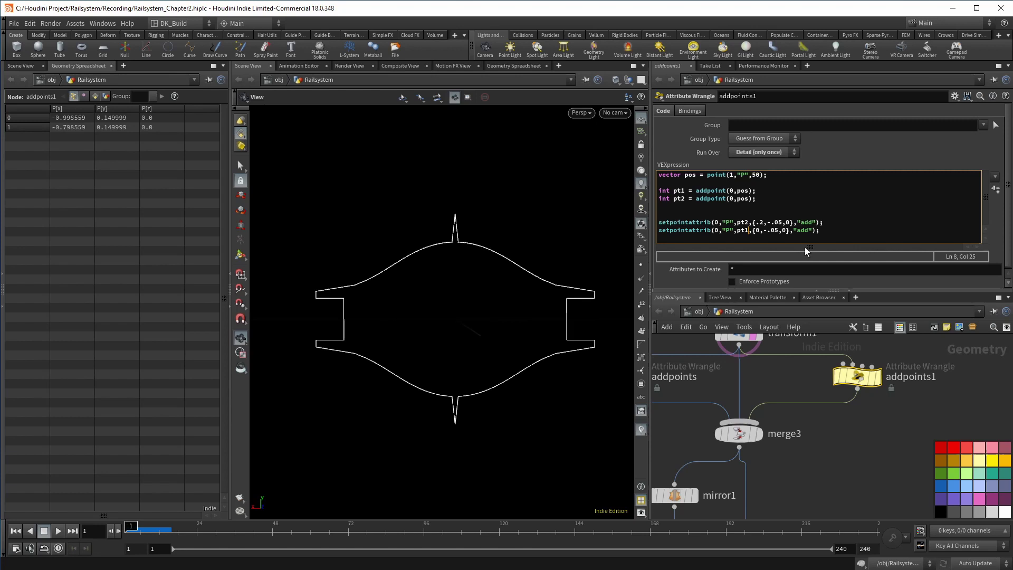
scroll(844, 391, down, 3)
middle_drag(796, 387, 798, 439)
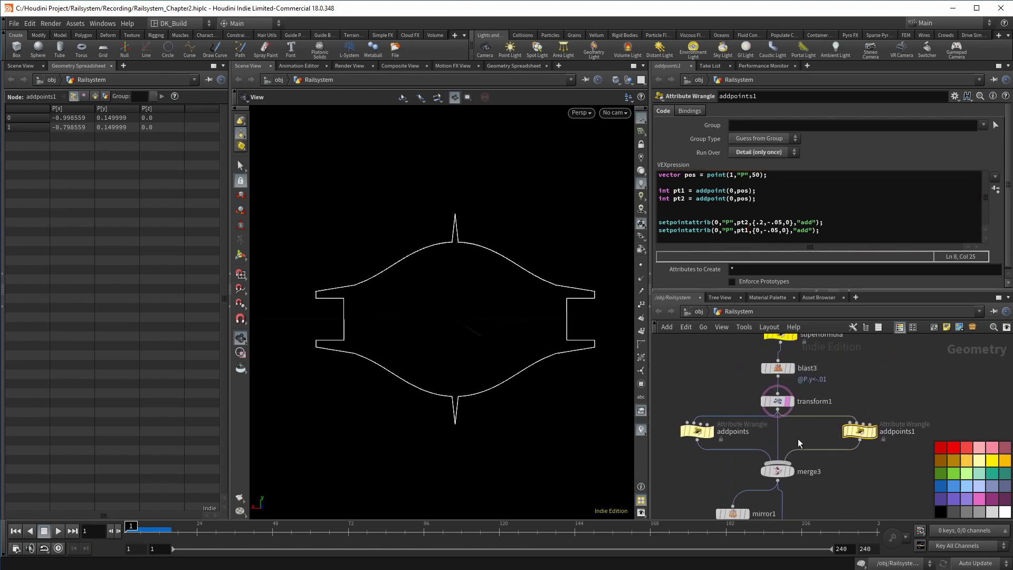
click(777, 401)
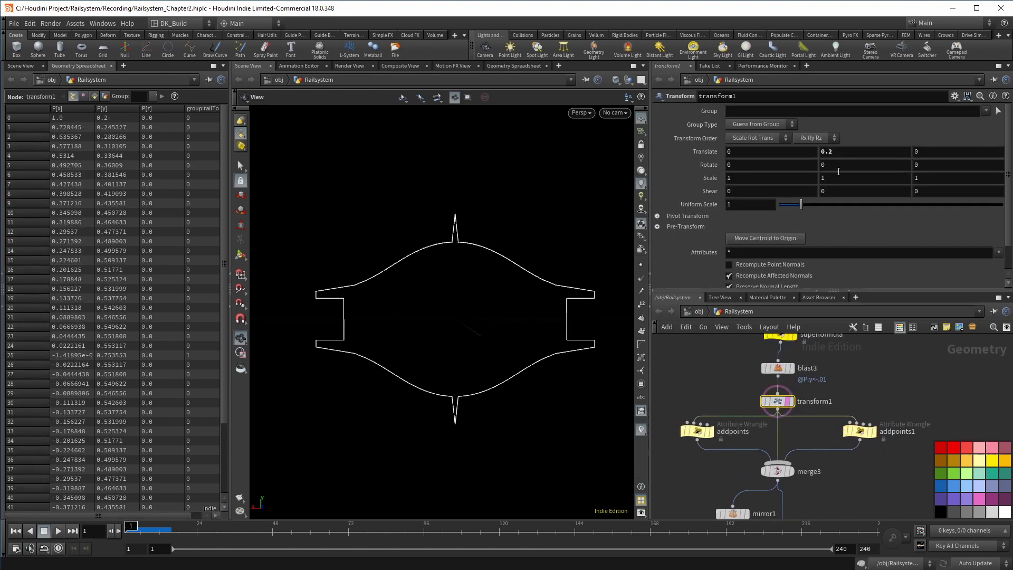
Raise transform1's Translate Y from 0.2 to 0.3
middle_click(837, 152)
mouse_move(836, 158)
middle_down()
mouse_move(844, 168)
mouse_move(834, 168)
mouse_move(842, 168)
mouse_move(839, 153)
mouse_move(908, 166)
mouse_move(840, 158)
middle_up()
click(840, 157)
text(0.3)
key(Return)
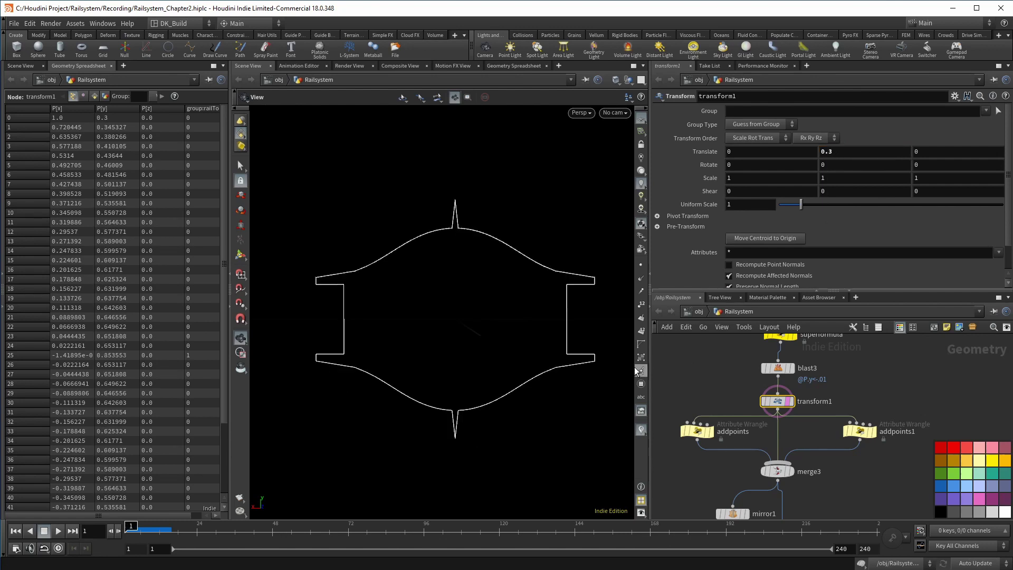
mouse_move(508, 327)
alt+mouse_down()
mouse_move(524, 327)
mouse_move(508, 330)
alt+mouse_up()
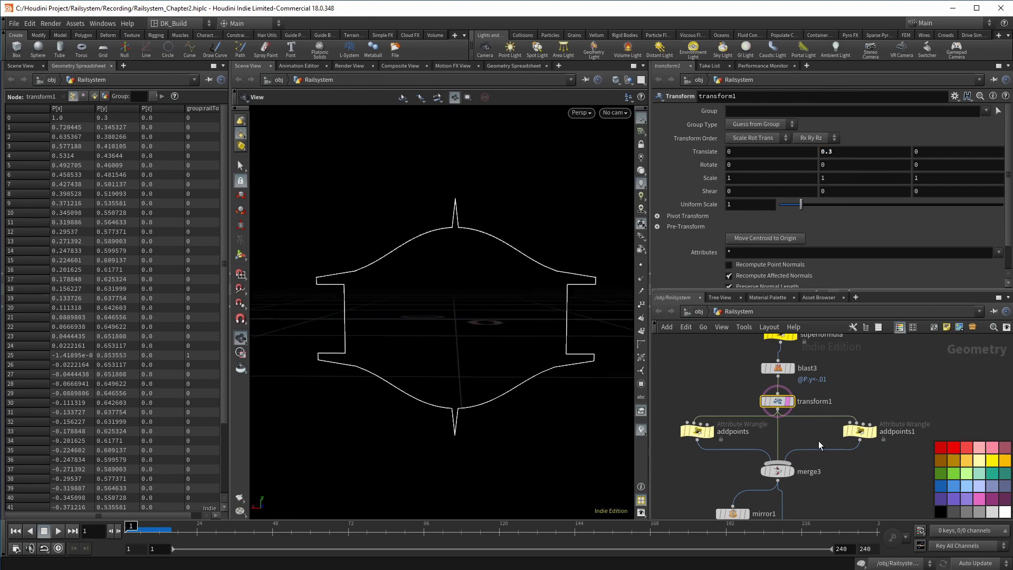
scroll(818, 441, down, 3)
scroll(802, 428, up, 3)
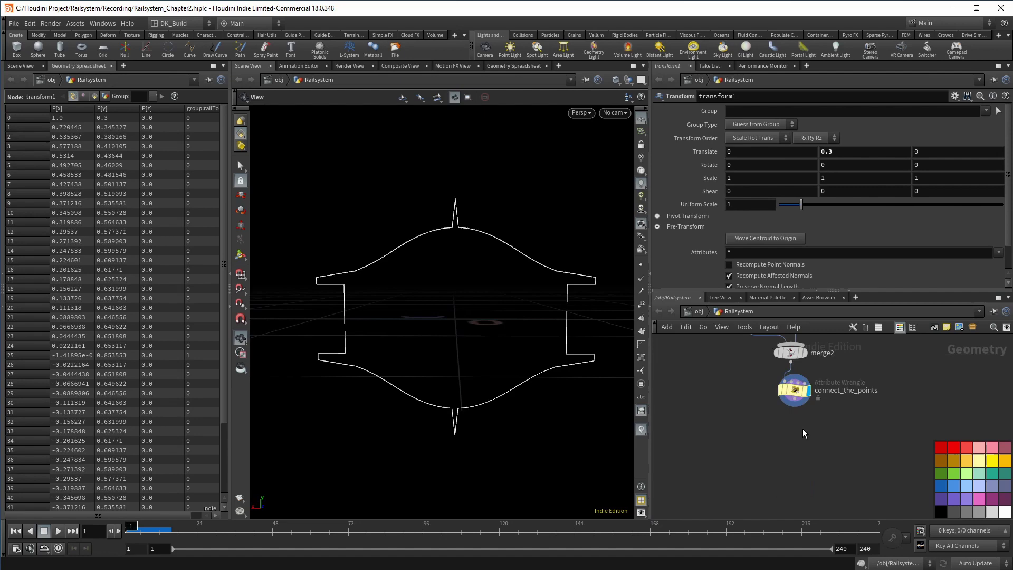
Add a PolyFill node to the network
key(Tab)
text(polyfill)
key(Return)
Place polyfill1 below connect_the_points with Fill Mode Single Polygon and Reverse Patches on
click(794, 434)
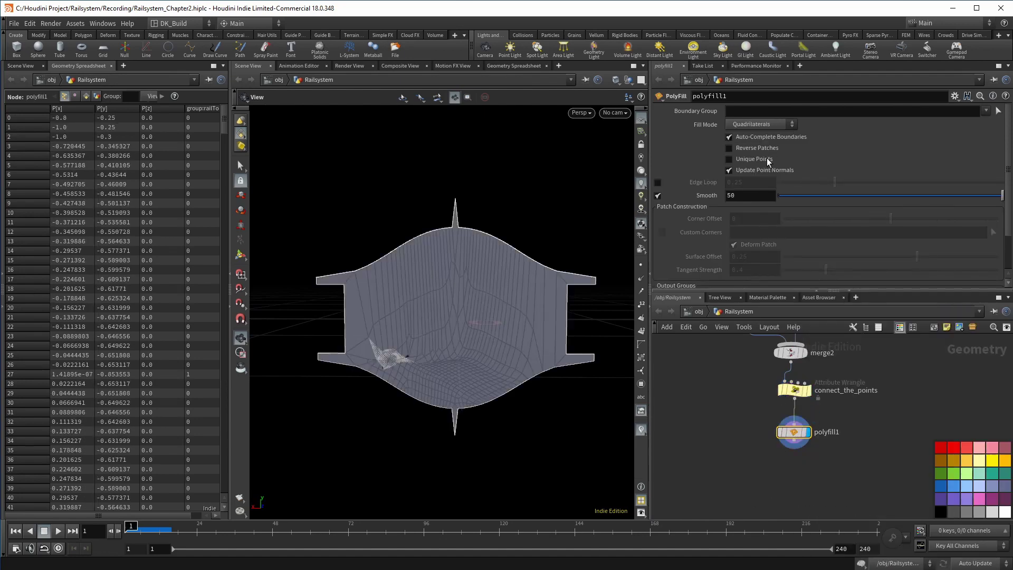
click(764, 125)
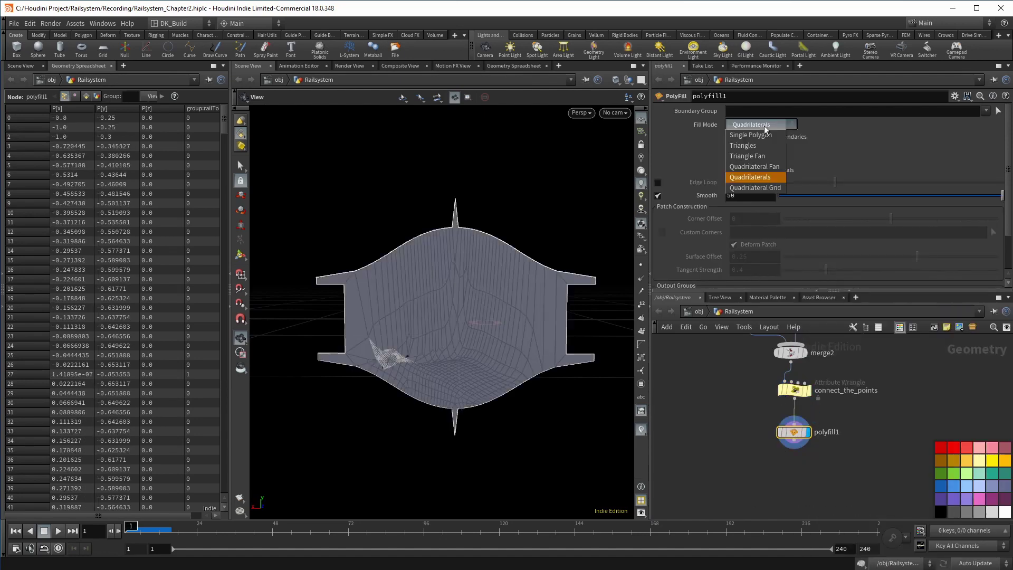
click(759, 186)
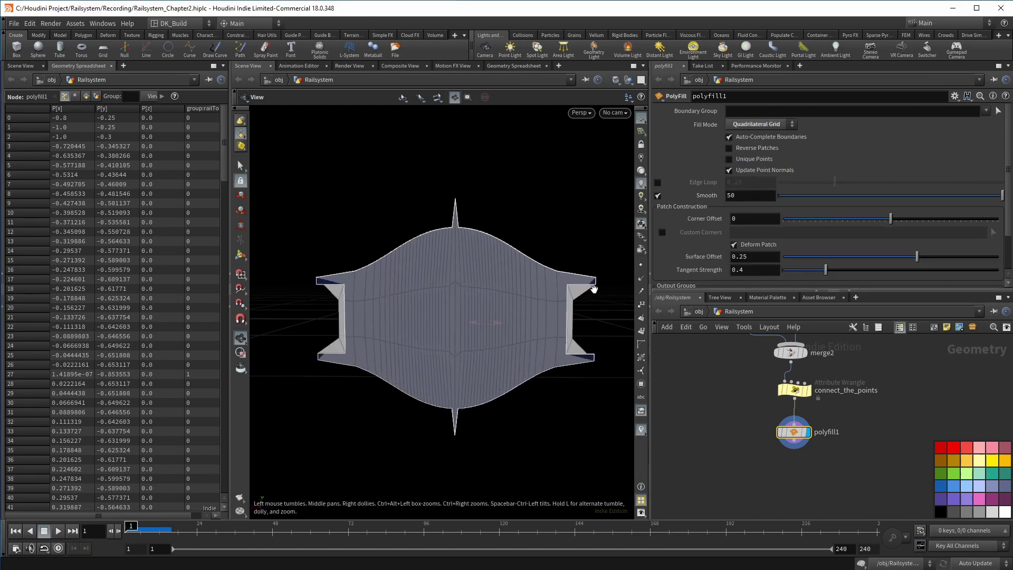
click(761, 125)
click(761, 137)
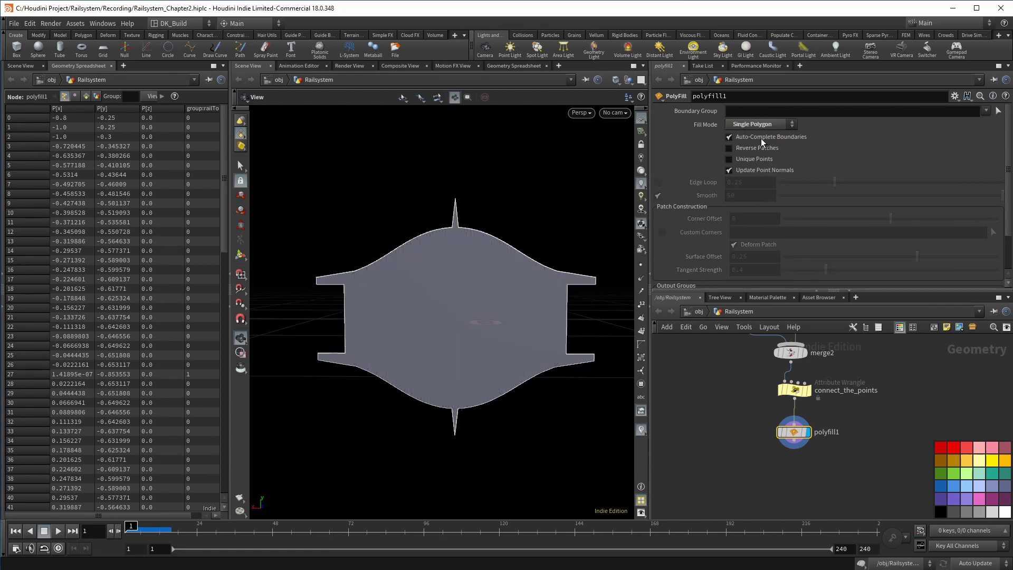
click(759, 147)
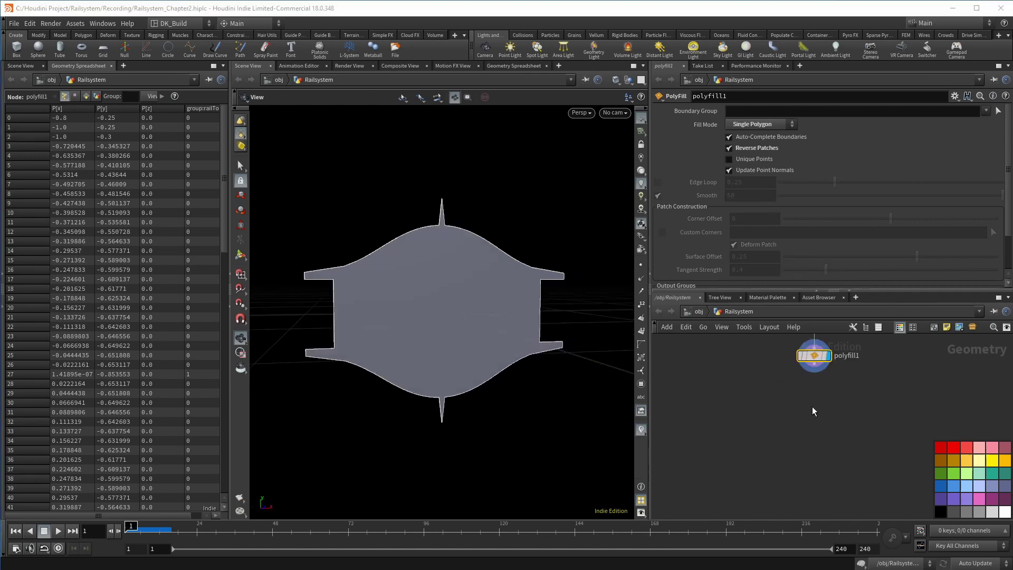
key(Tab)
Add object_merge9 with Object 1 set to ../02_oriented_curve
text(object)
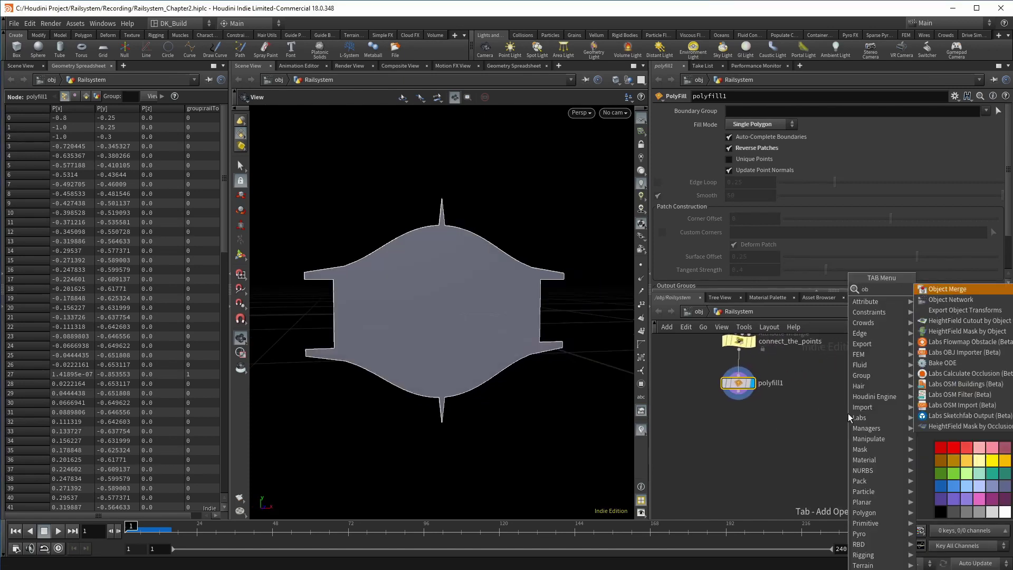
key(Return)
click(847, 413)
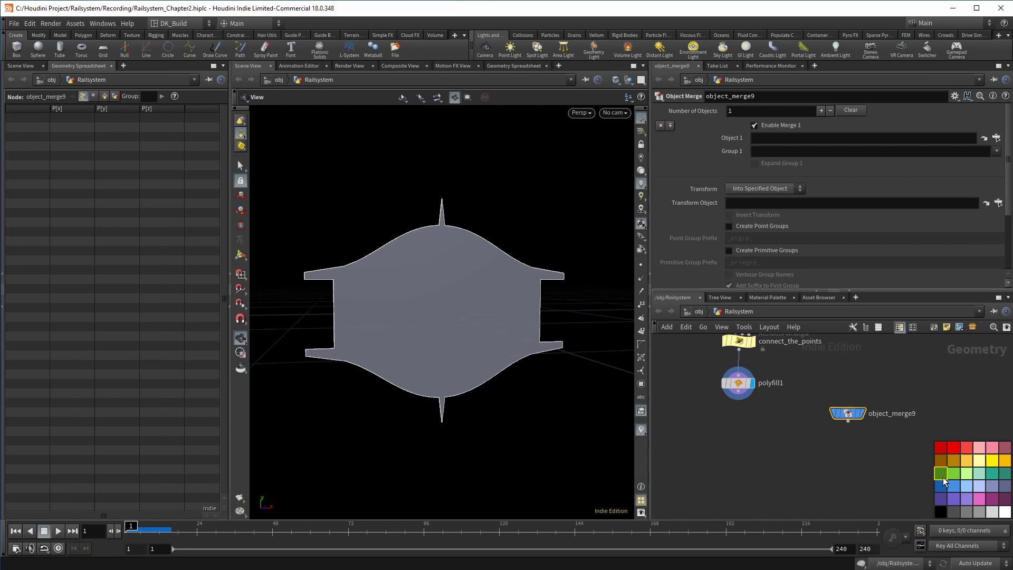
click(996, 138)
click(999, 157)
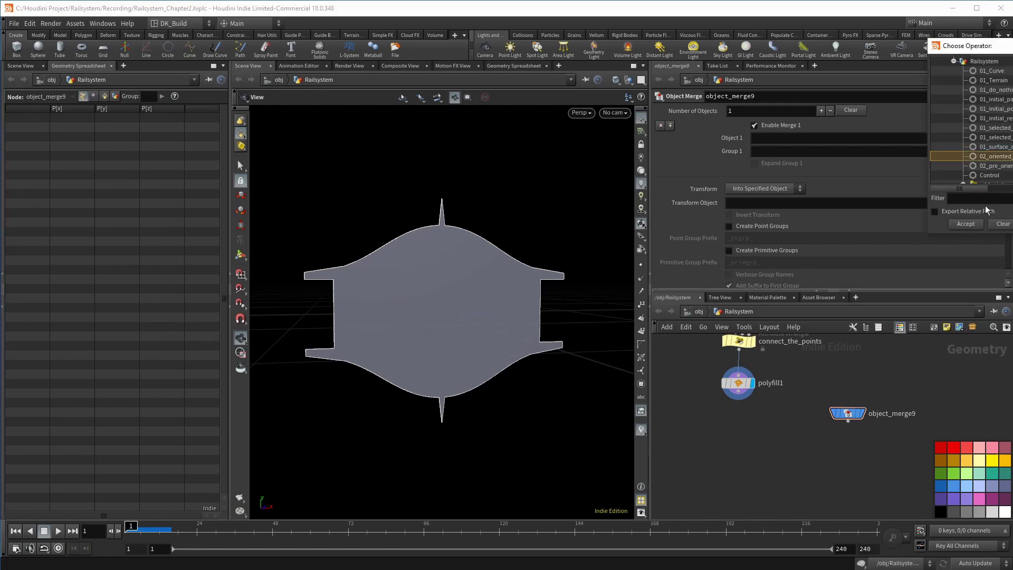
click(962, 224)
Display the merged oriented curve and inspect its loops in the viewport
mouse_move(836, 415)
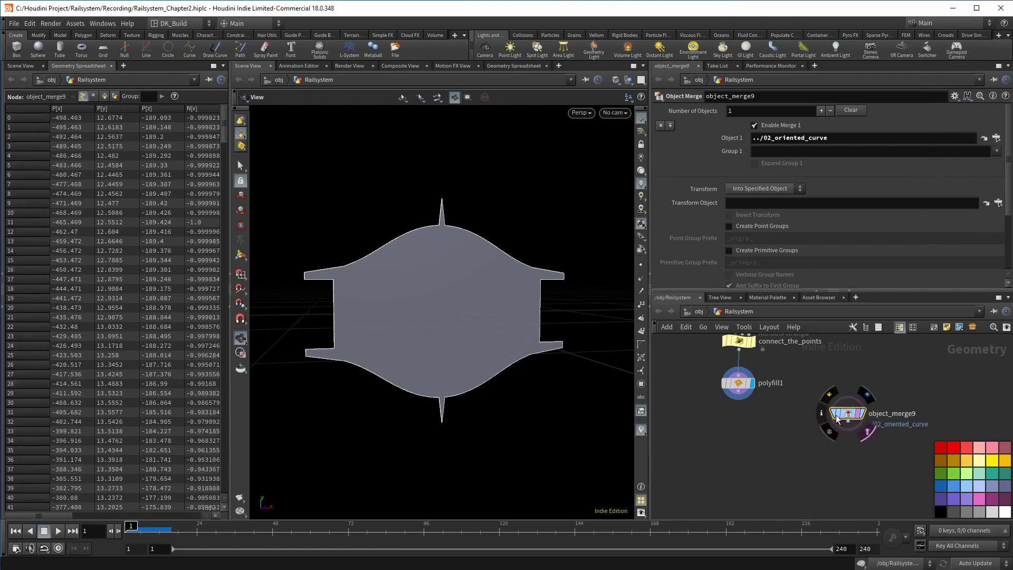
scroll(586, 332, down, 5)
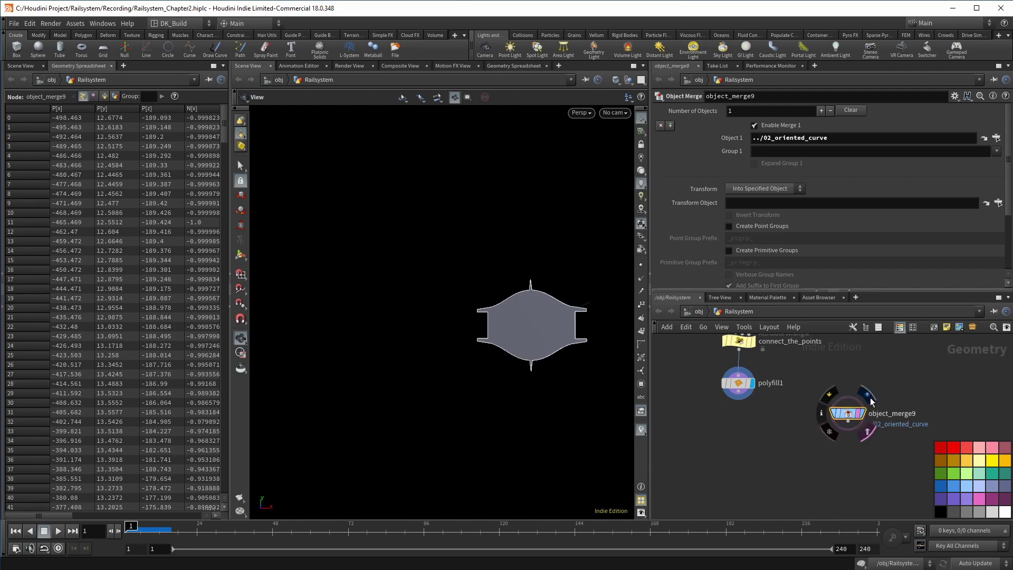
click(867, 396)
drag(563, 327, 563, 355)
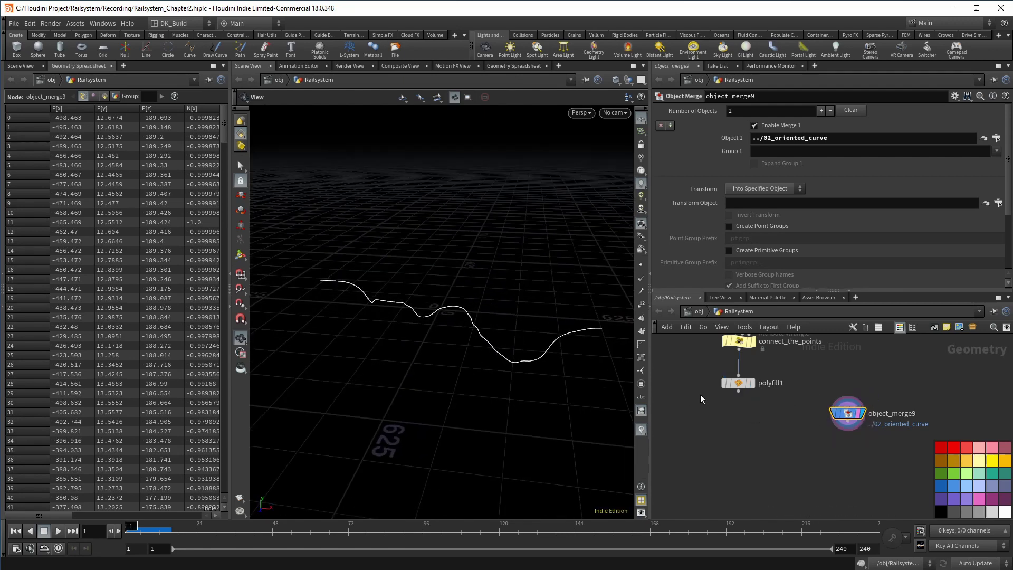
scroll(522, 343, up, 2)
middle_drag(362, 296, 347, 286)
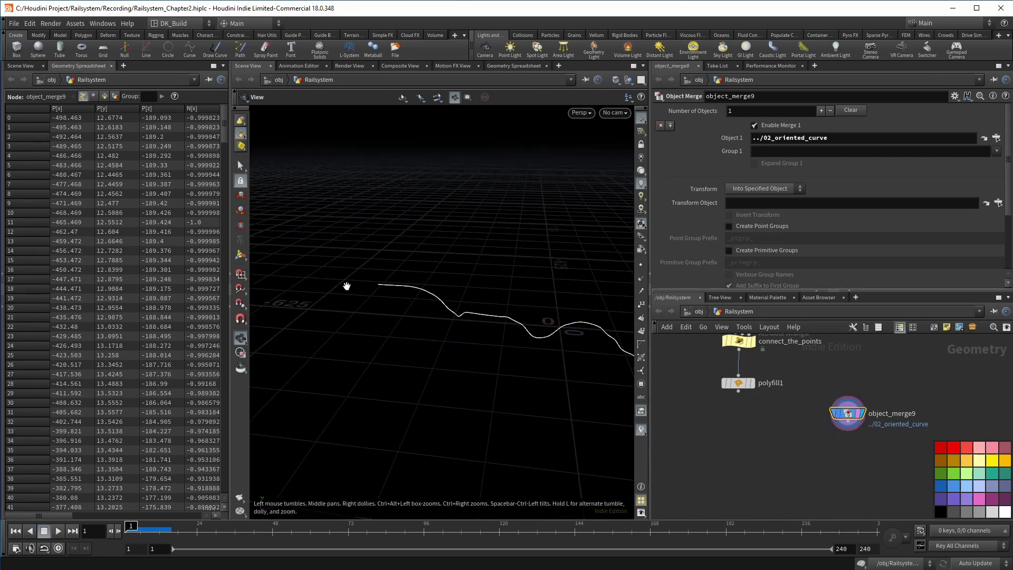
drag(346, 286, 627, 295)
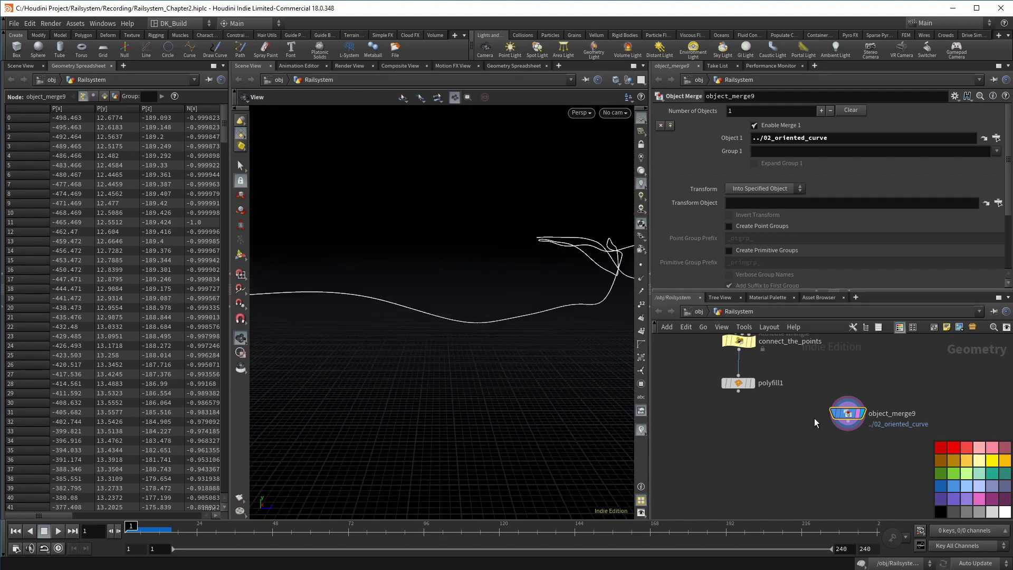
key(Tab)
Add sweep1 with polyfill1 as its cross section and display the swept rail
text(sweep)
key(Return)
click(764, 442)
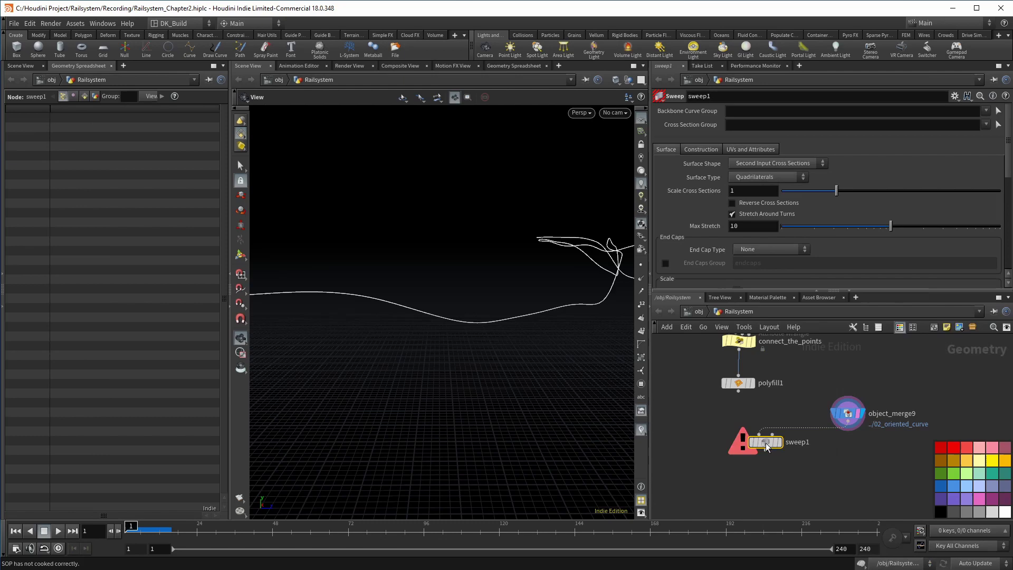
scroll(753, 418, up, 3)
click(732, 379)
click(780, 442)
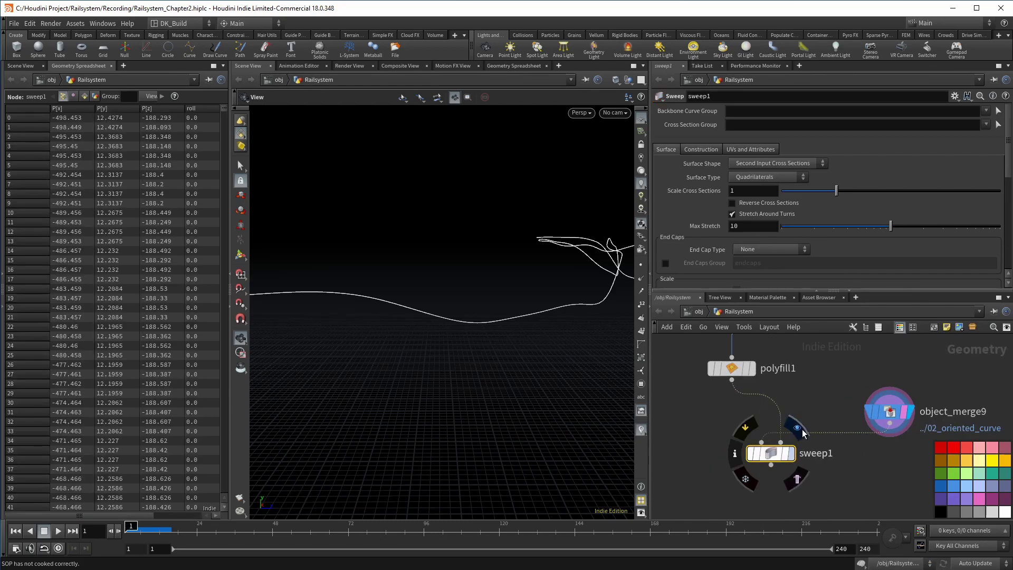
click(798, 427)
drag(475, 328, 709, 298)
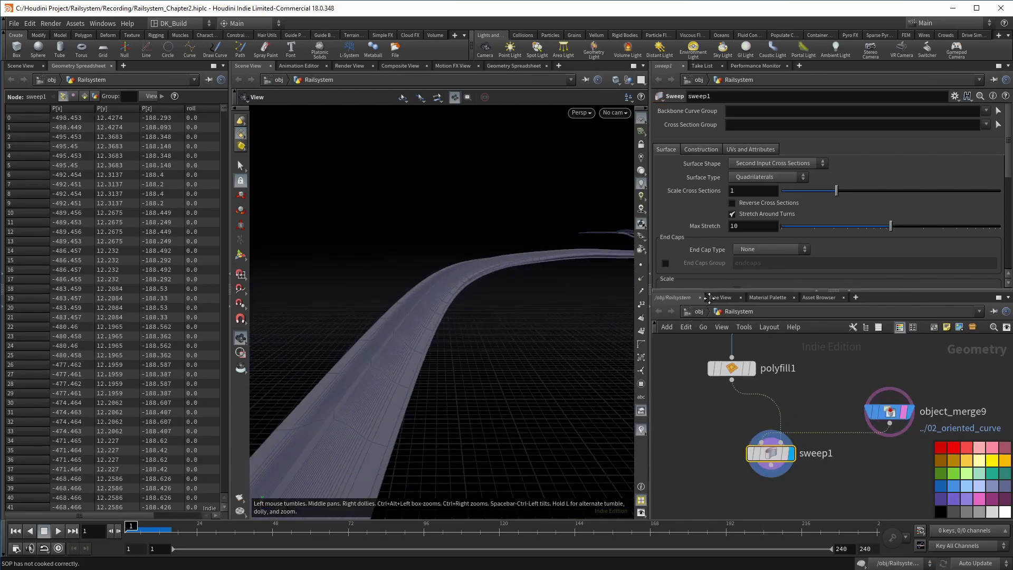
Reverse the cross sections, set End Cap Type to Single Polygon, and enable Compute UVs
click(732, 203)
mouse_move(481, 275)
mouse_down()
mouse_move(480, 258)
mouse_move(490, 273)
mouse_move(490, 242)
mouse_move(503, 278)
mouse_move(493, 262)
mouse_move(499, 267)
mouse_up()
scroll(738, 211, down, 1)
click(755, 238)
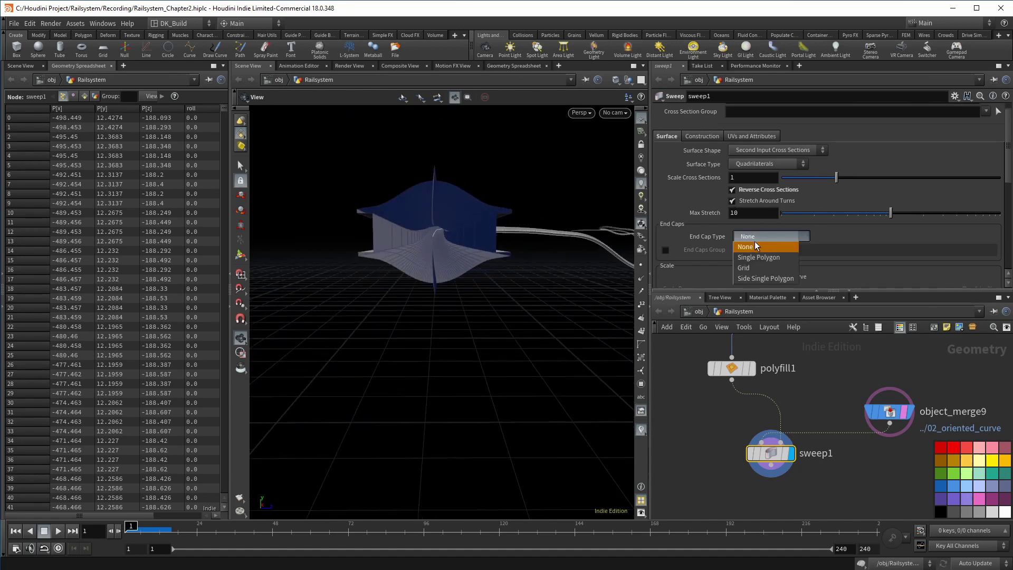
click(757, 258)
drag(540, 173, 542, 192)
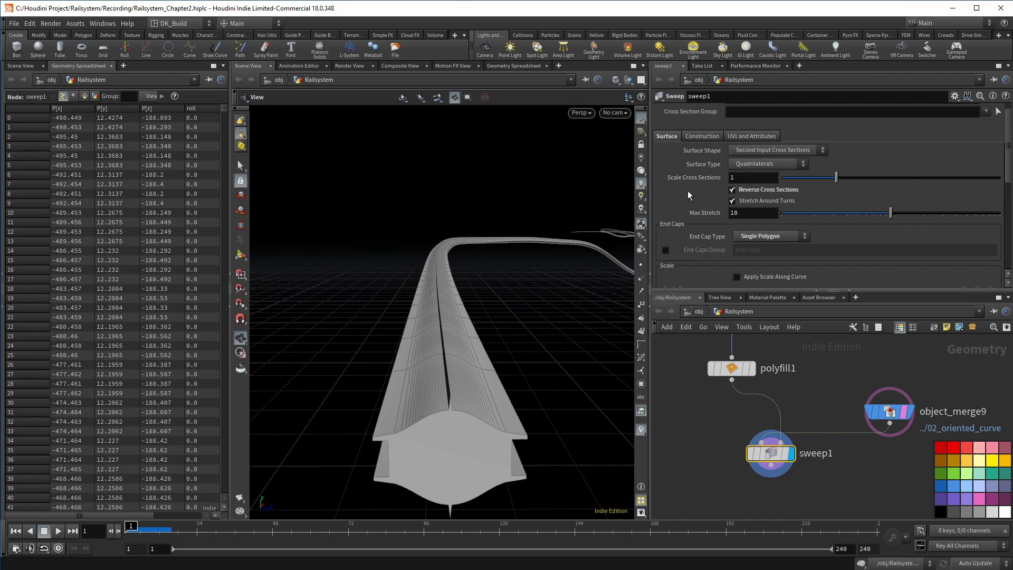
click(747, 138)
click(737, 159)
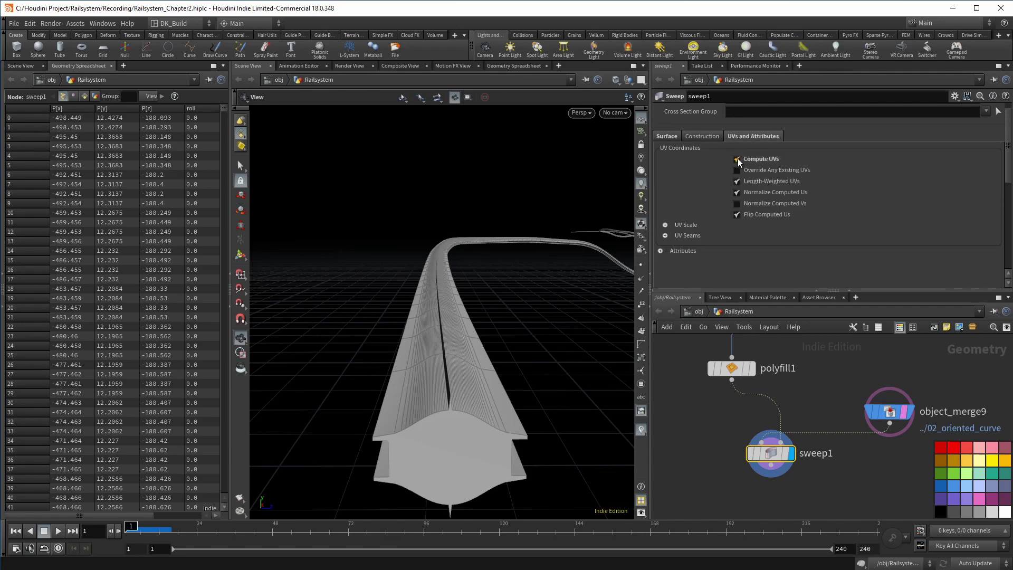
Test the sweep's UVs with a UV Quick Shade node, then delete it
click(770, 417)
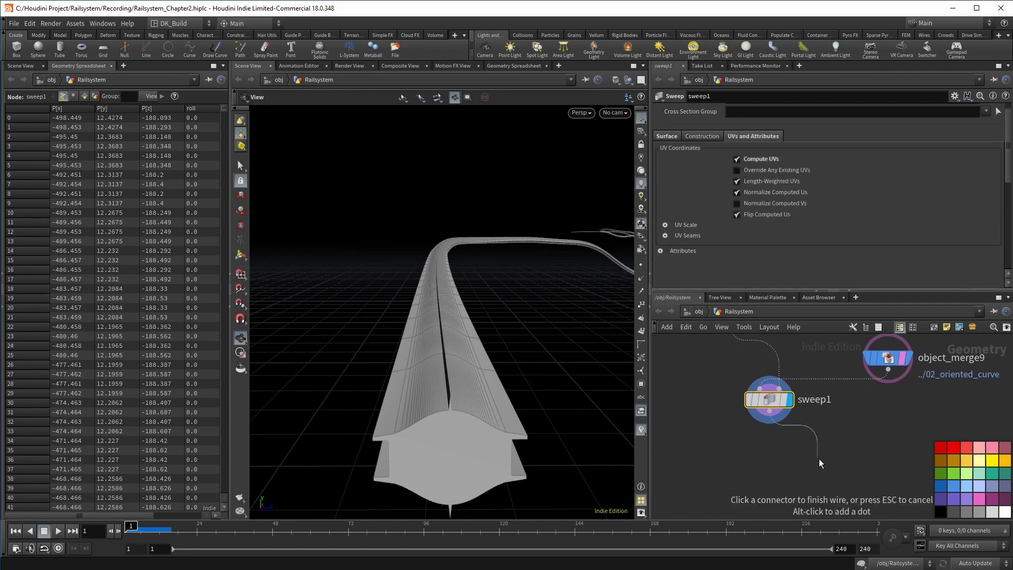
key(Tab)
text(uvq)
key(Return)
click(831, 465)
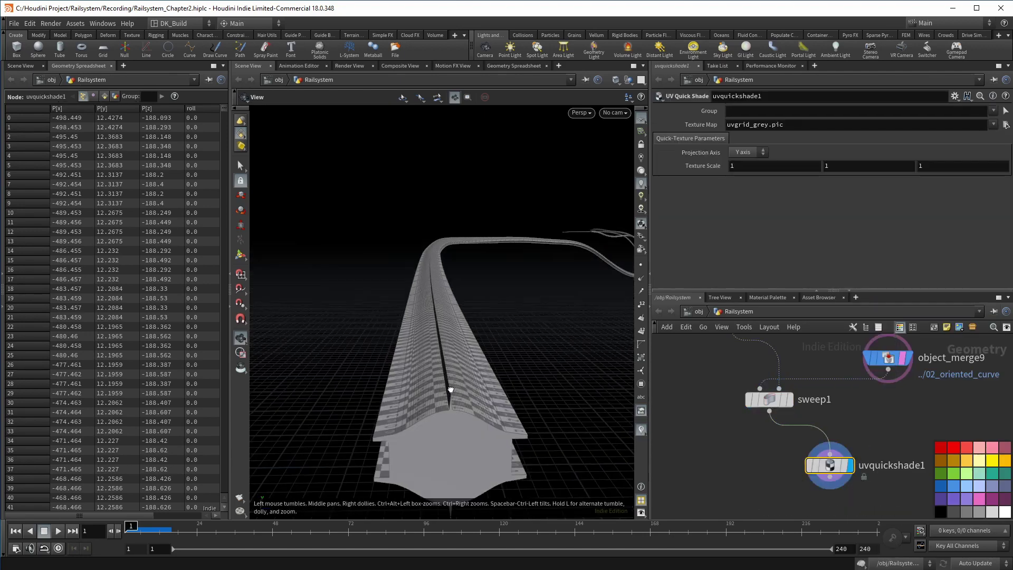
mouse_move(450, 389)
mouse_down()
mouse_move(488, 384)
mouse_move(457, 386)
mouse_up()
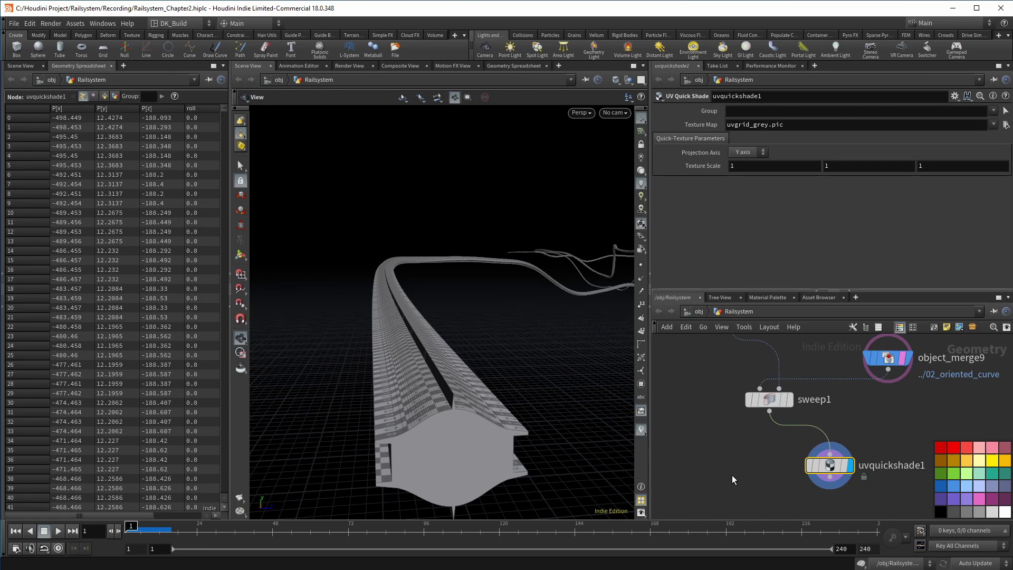
key(Delete)
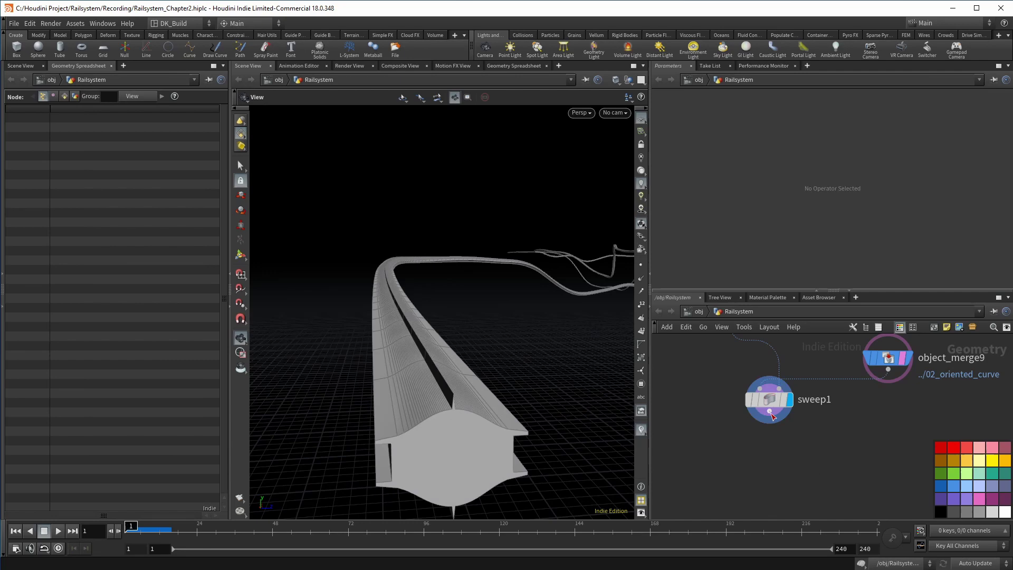
Add fuse1 below sweep1, compare point counts, and display point normals
key(Tab)
text(fuse)
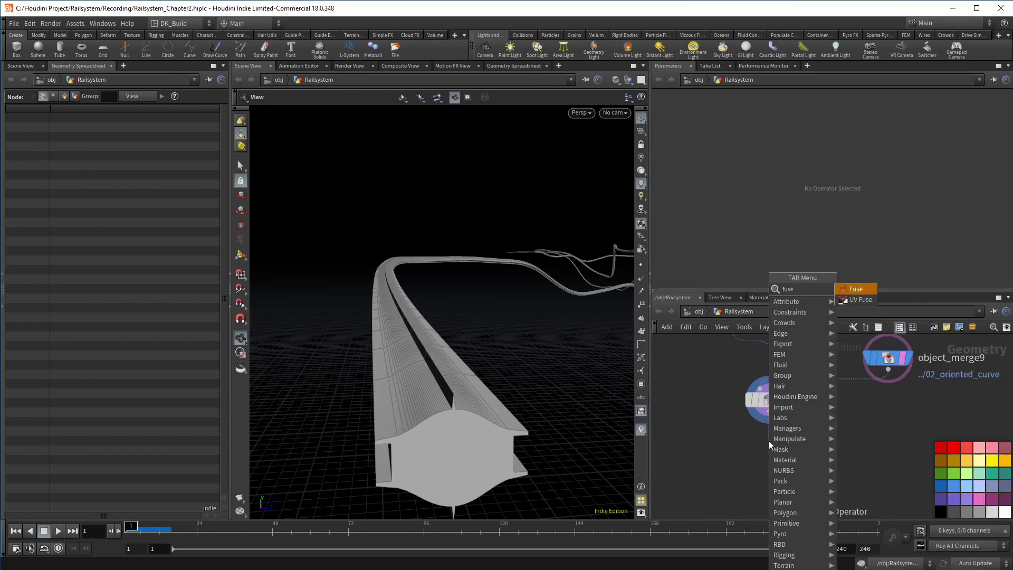
key(Return)
middle_click(771, 402)
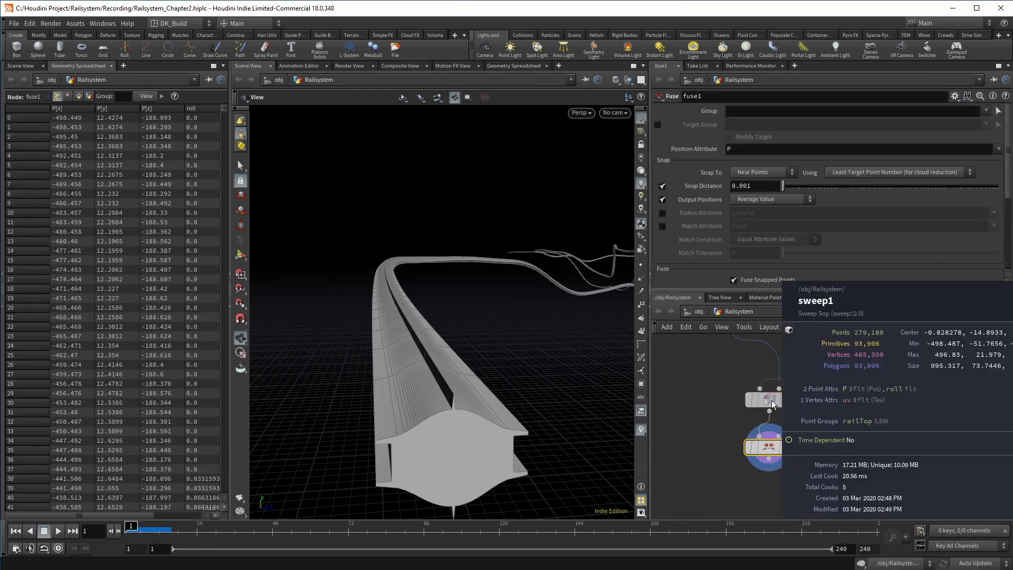
middle_click(770, 451)
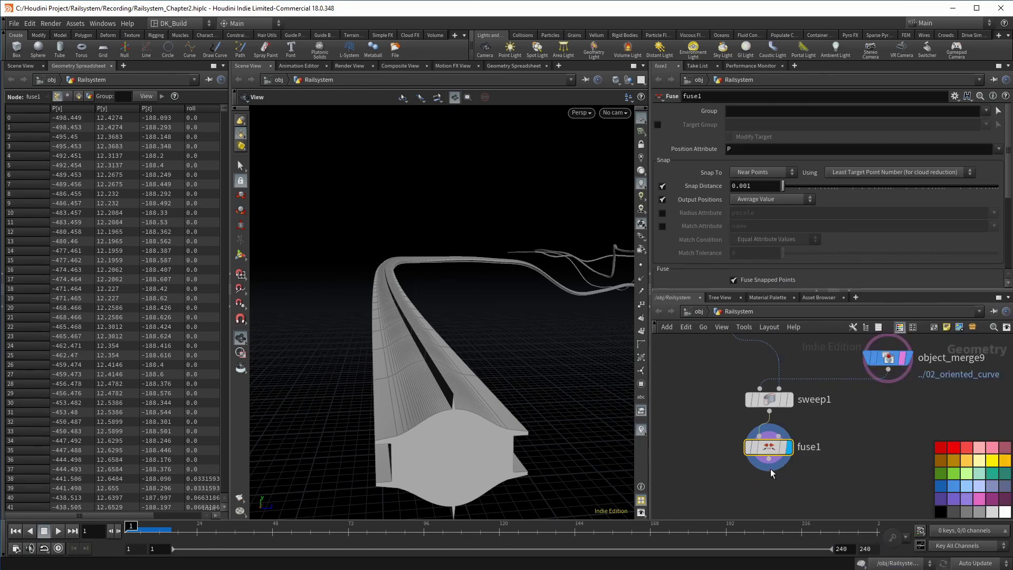
click(641, 280)
middle_drag(767, 486, 764, 419)
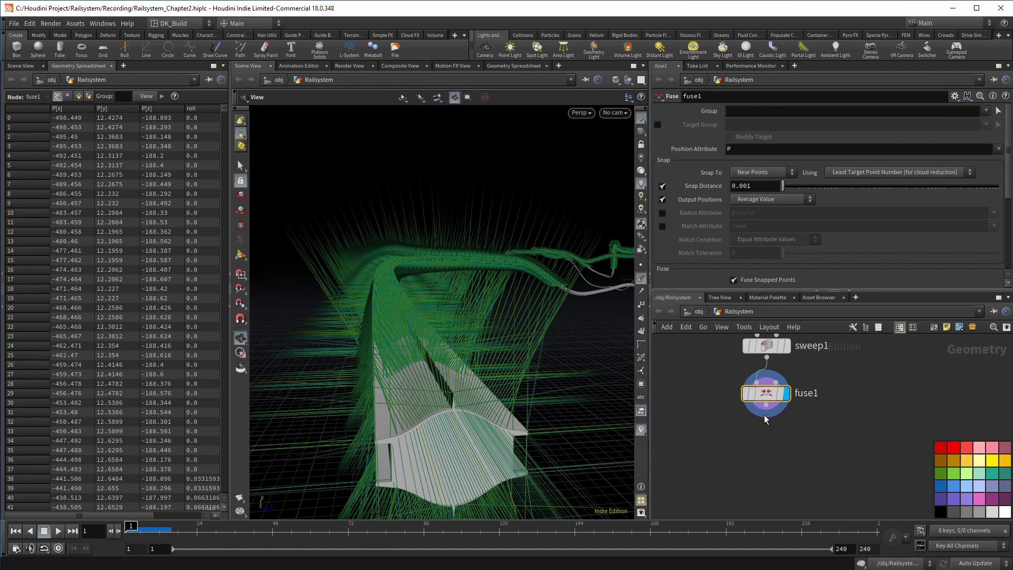
Add clean2 below fuse1 removing the roll attribute and all groups
click(765, 419)
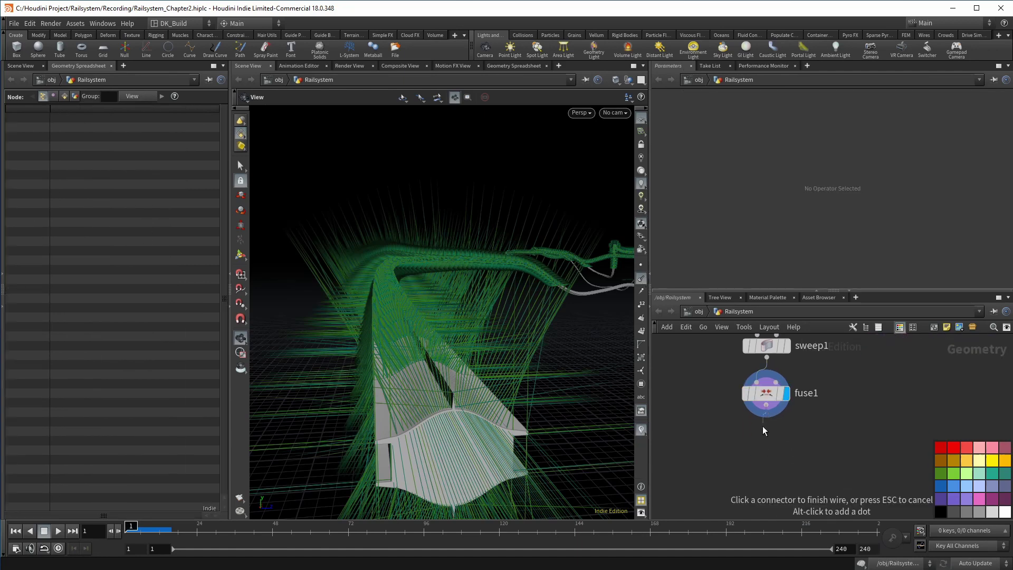
click(760, 435)
text(clean)
key(Return)
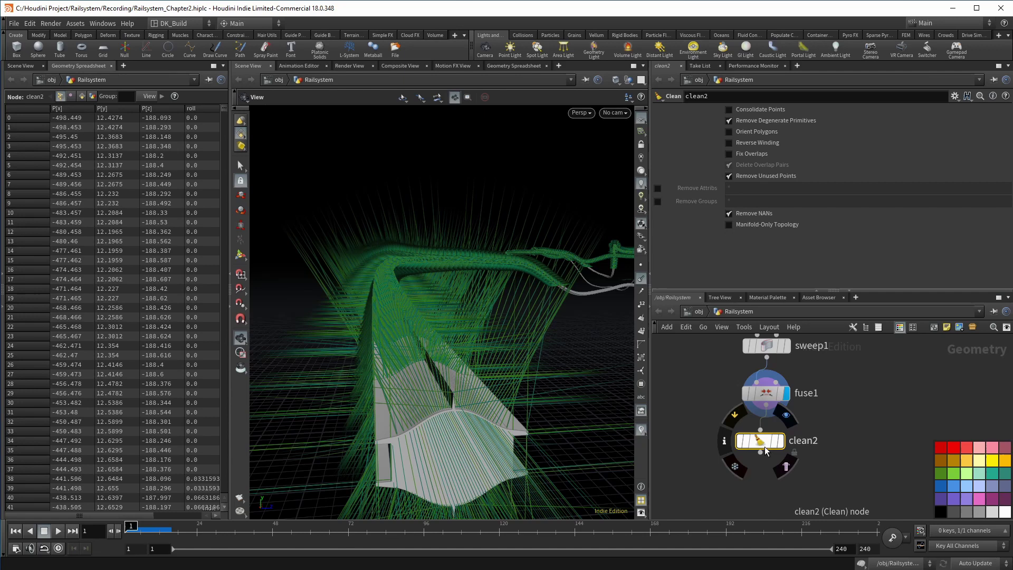
middle_click(759, 440)
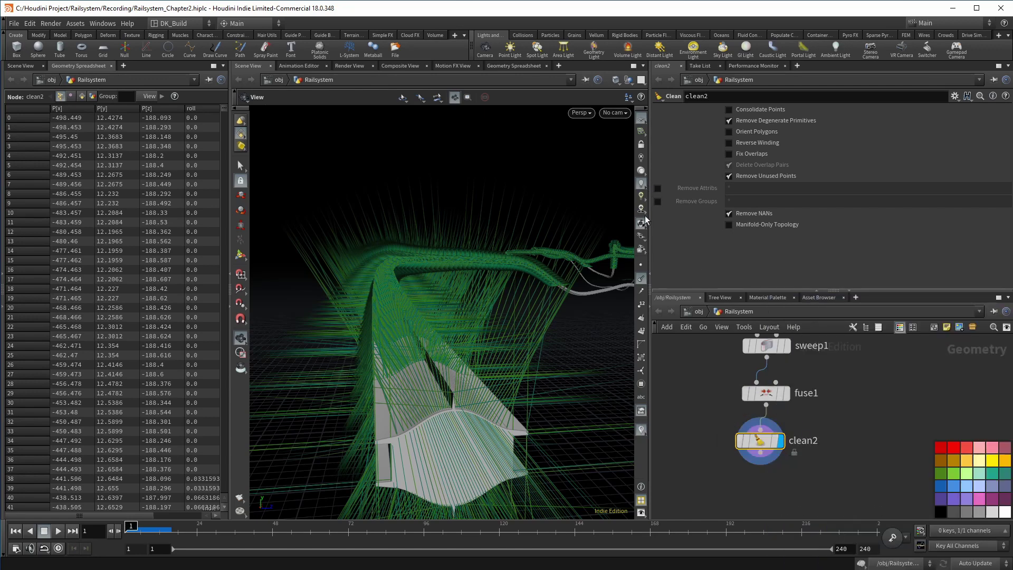
click(658, 189)
middle_click(762, 445)
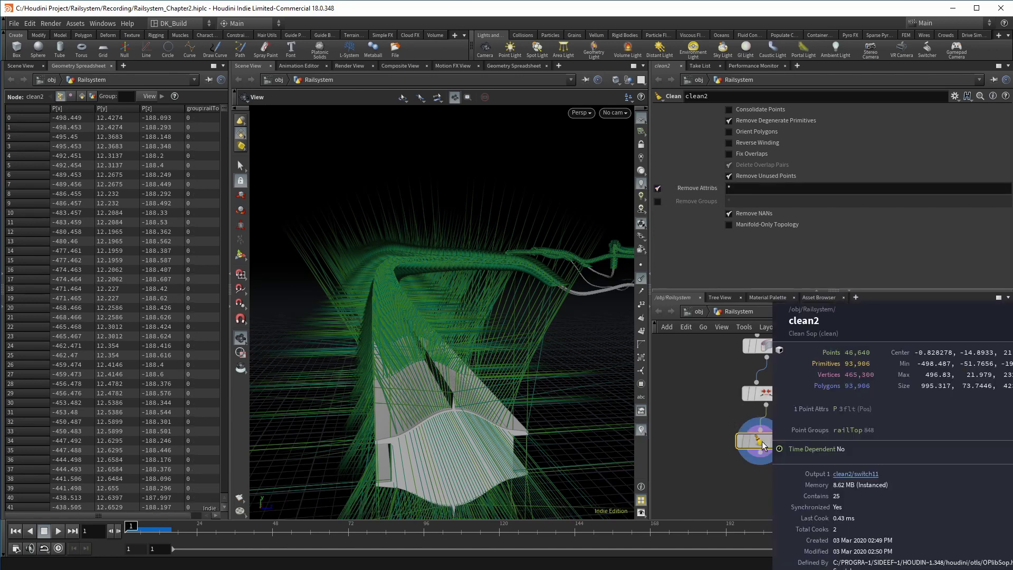
double_click(731, 187)
text(roll)
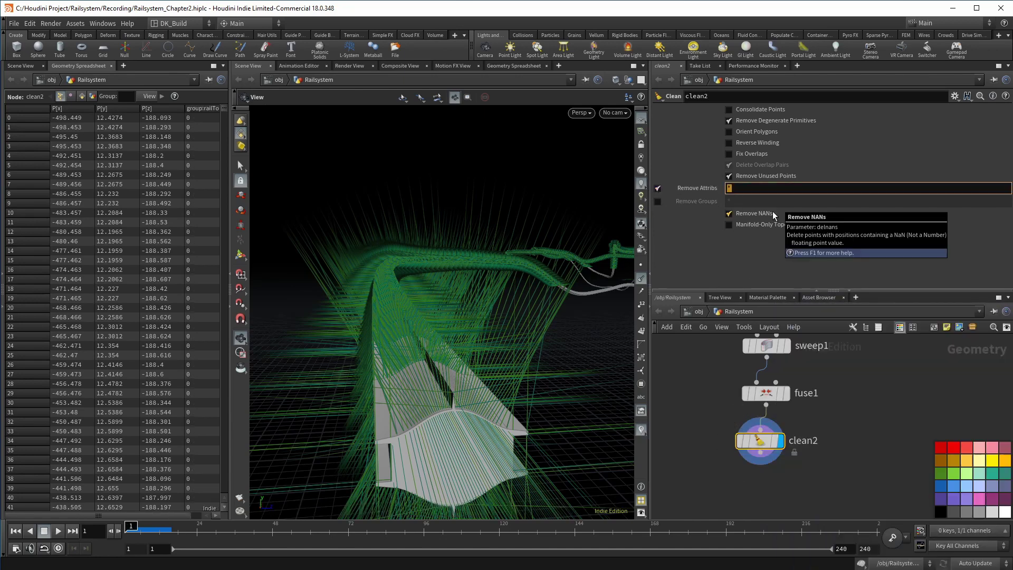
key(Return)
click(657, 200)
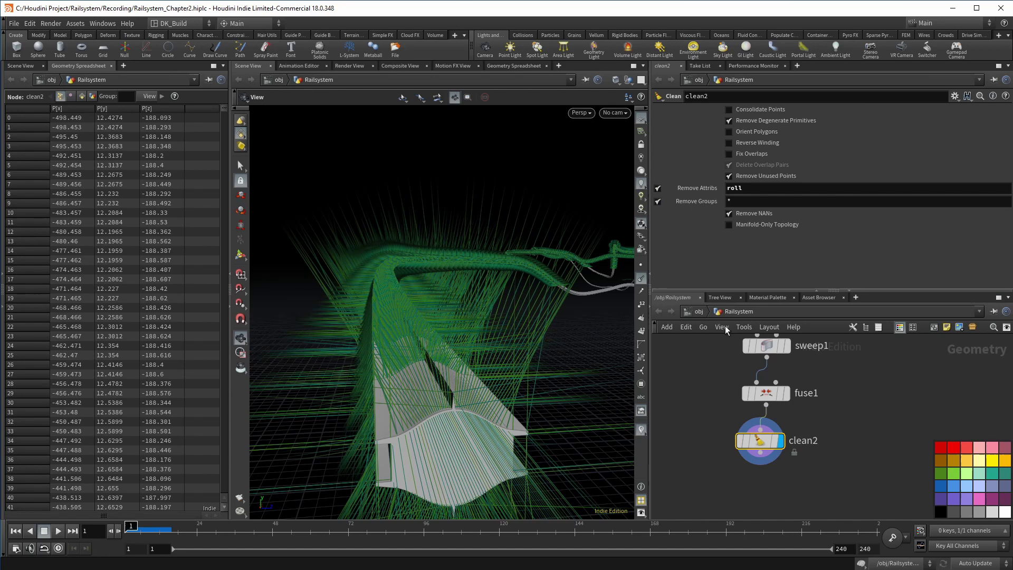
middle_click(762, 442)
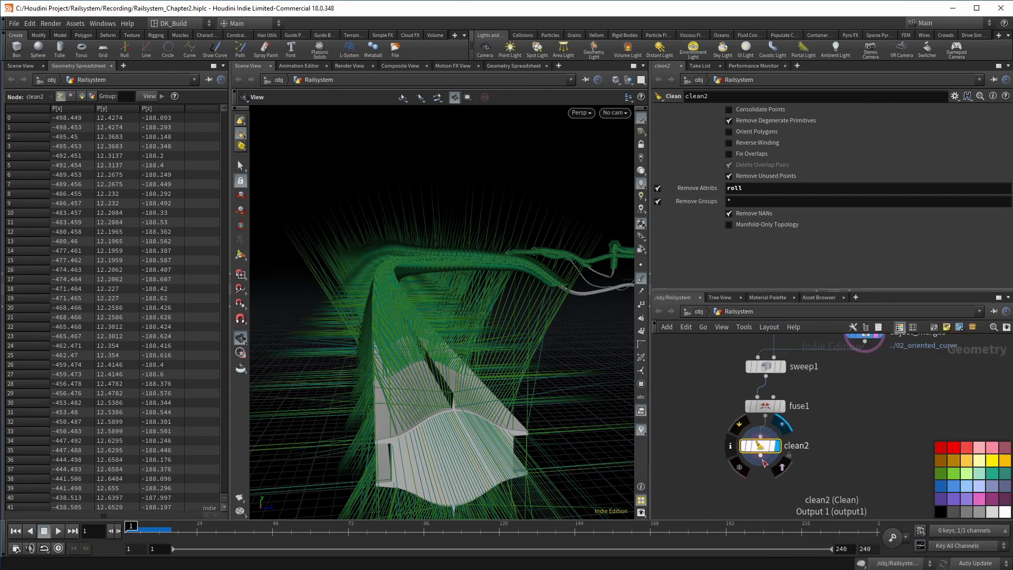
Add a Pack node below clean2
key(Tab)
text(pack)
key(Return)
click(761, 483)
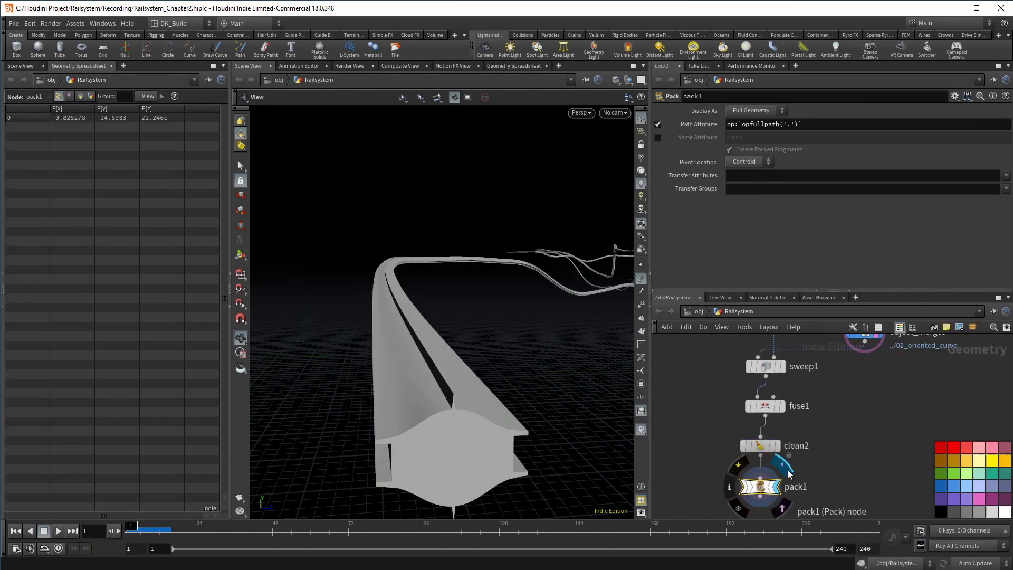
Add a green Null named 02_Rail below pack1
middle_drag(823, 482, 827, 435)
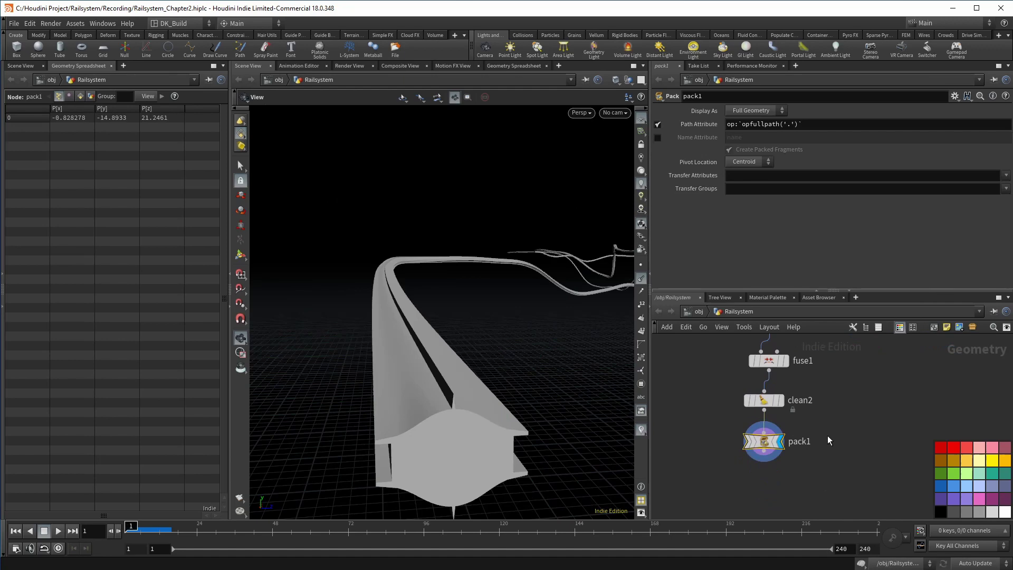
key(Tab)
text(null)
key(Return)
click(762, 483)
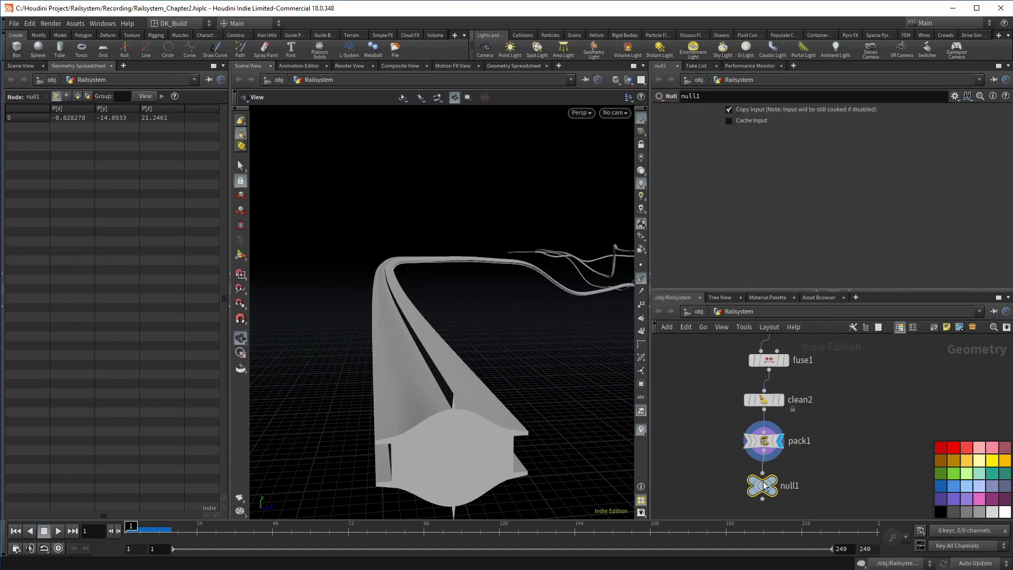
click(933, 472)
double_click(791, 485)
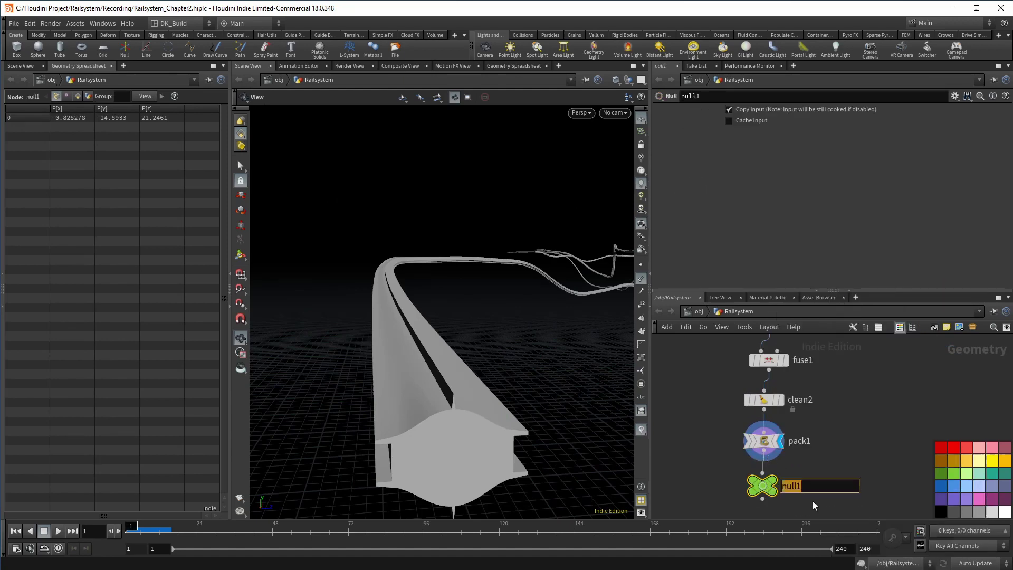
text(02_Rail)
key(Return)
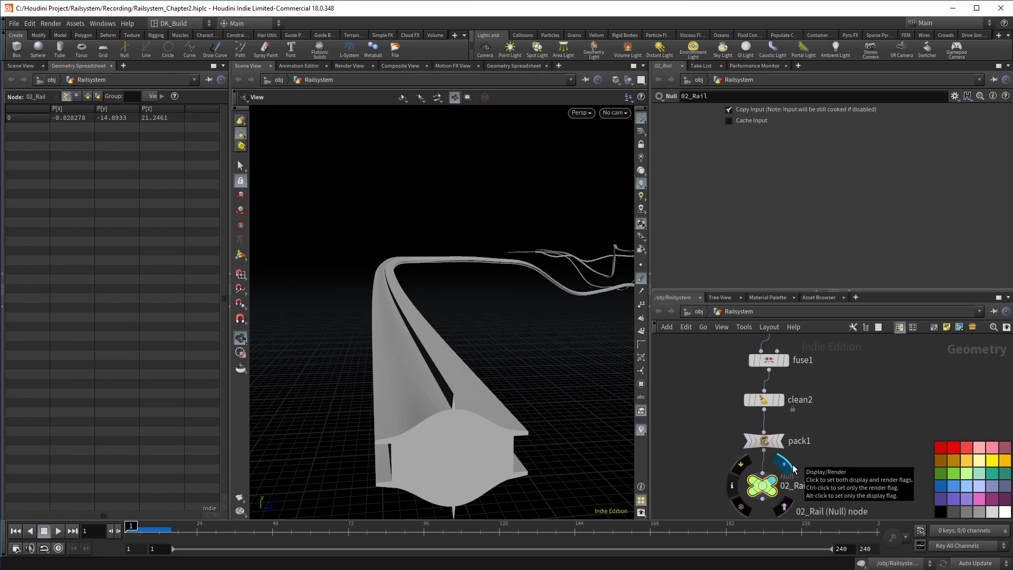
Insert a Group Create named Rail between clean2 and pack1
key(Tab)
text(group)
key(Return)
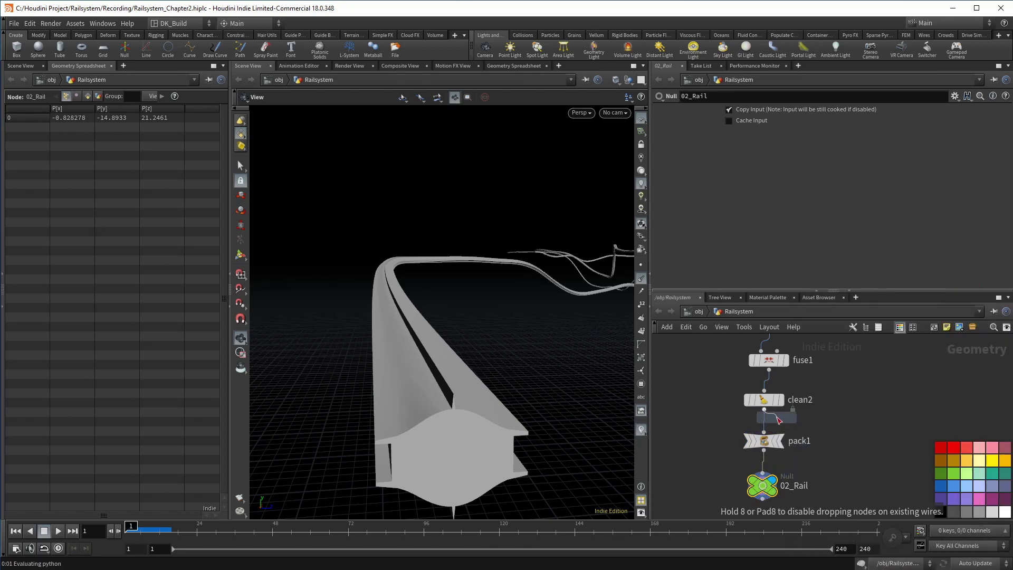
click(763, 420)
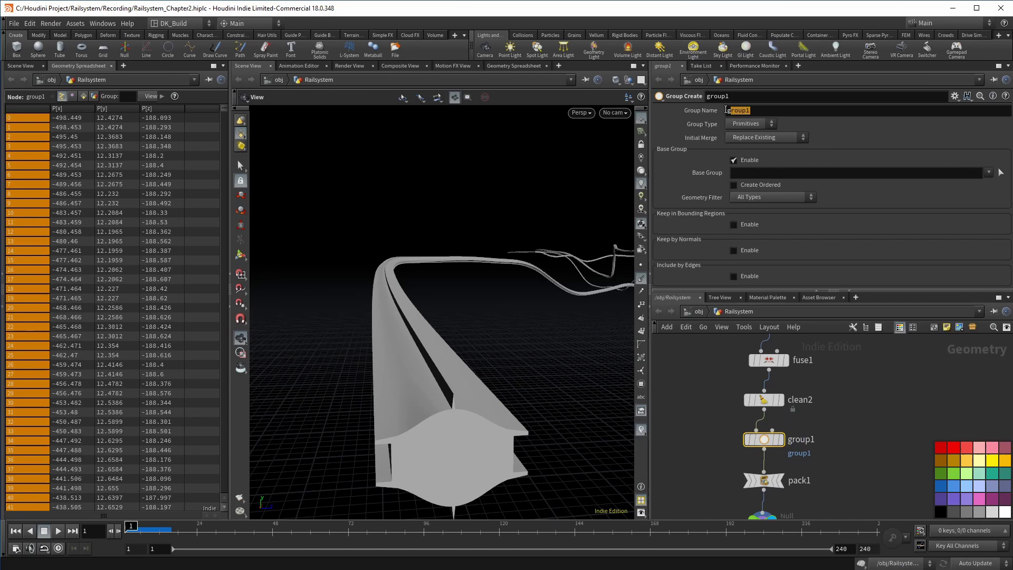
text(Rail)
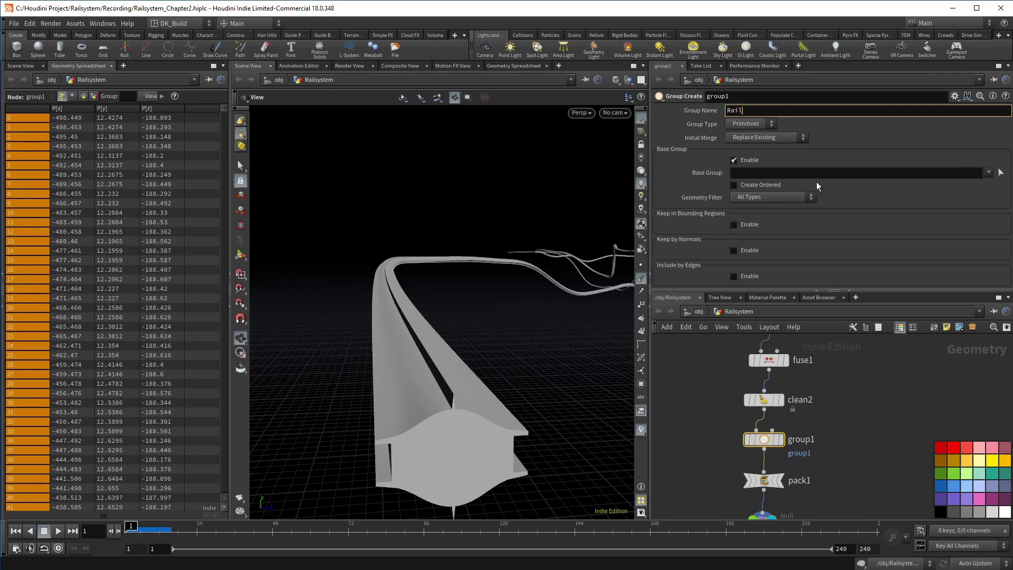
key(Return)
Wrap the rail node chain in a network box and save the scene
scroll(852, 396, down, 6)
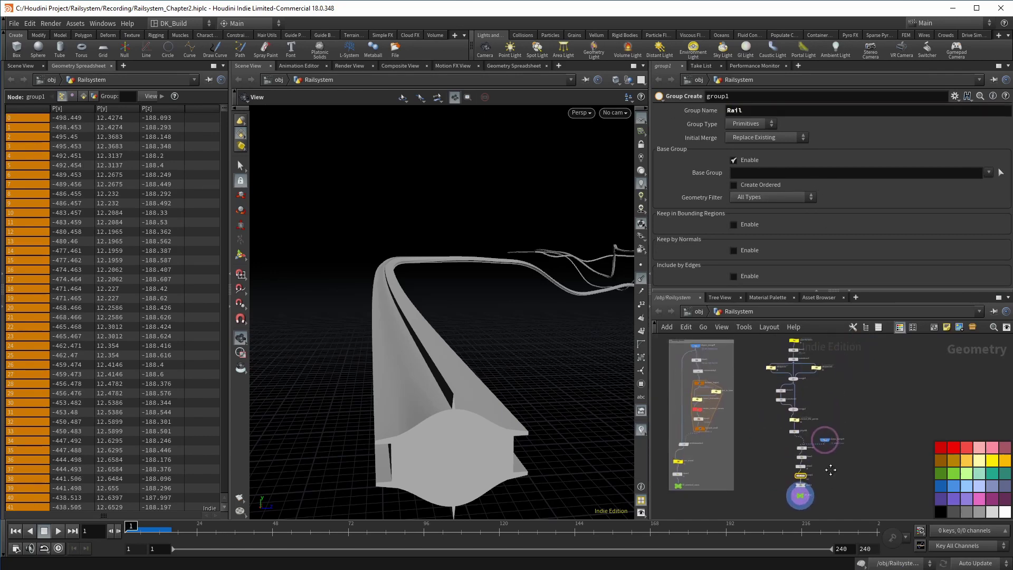
drag(767, 350, 854, 498)
key(shift+o)
scroll(834, 495, up, 3)
key(ctrl+s)
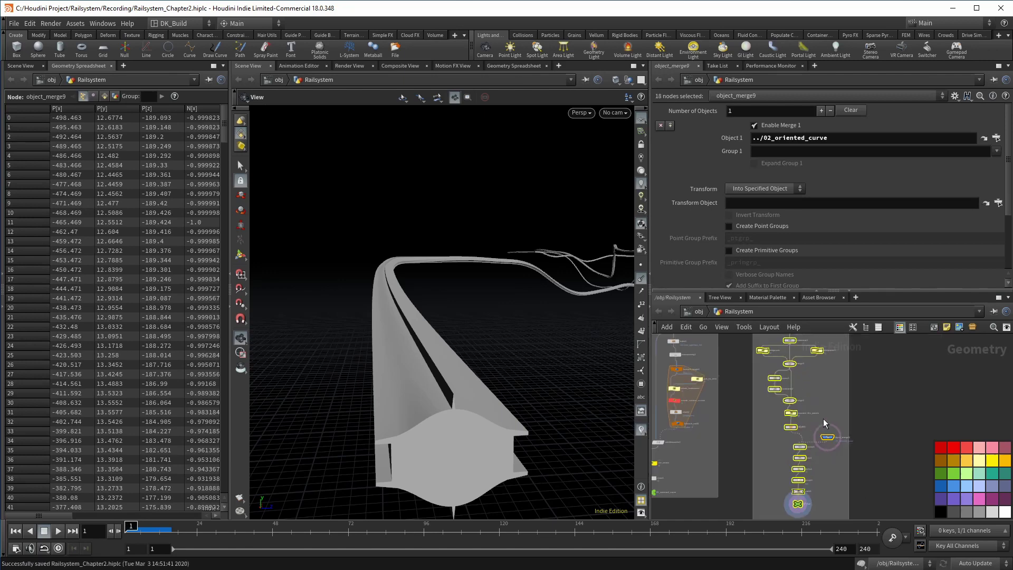
drag(775, 375, 807, 416)
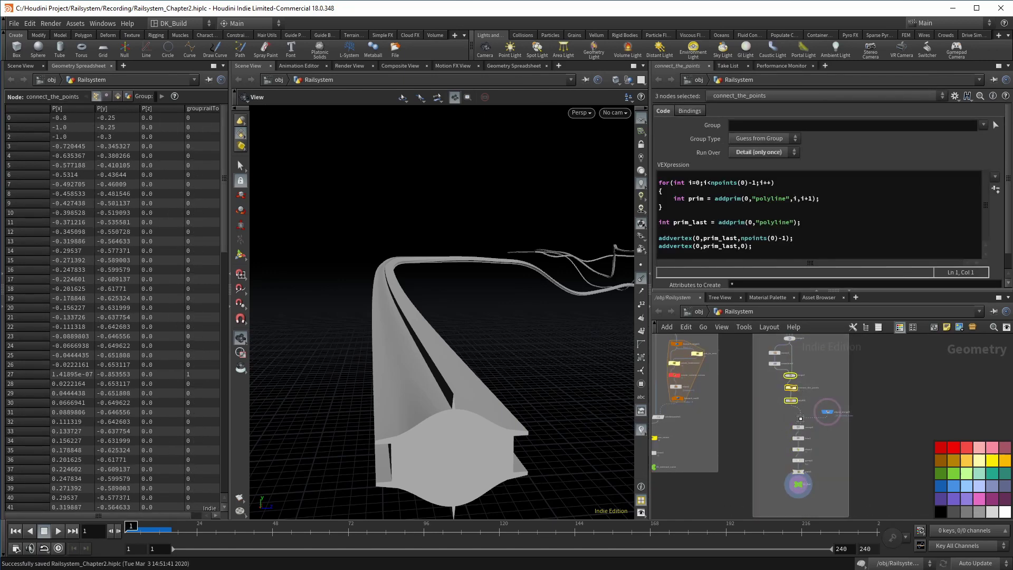
Check and close fuse1's node info, then orbit around the swept rail mesh
scroll(831, 464, up, 5)
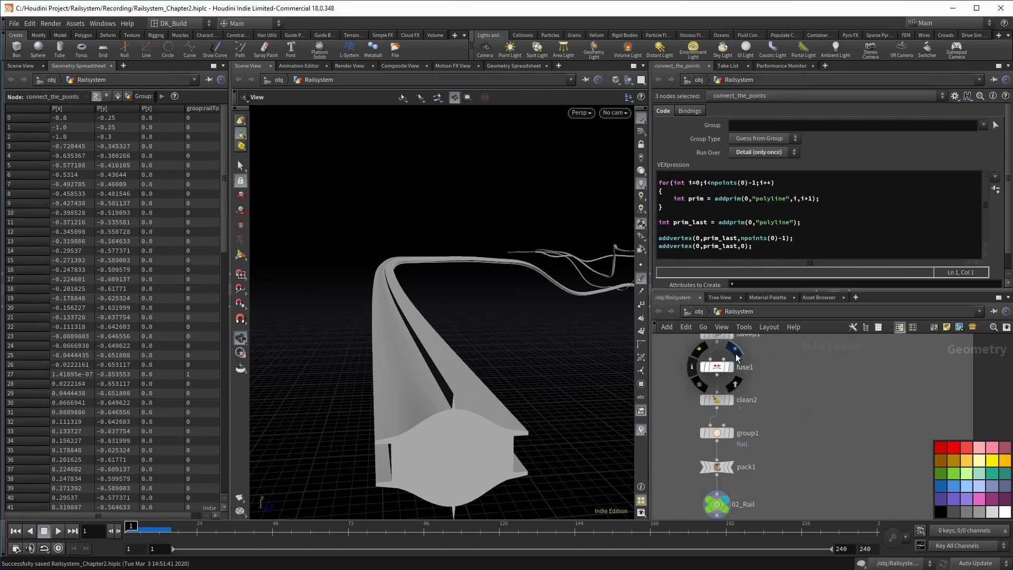
middle_click(717, 365)
click(691, 366)
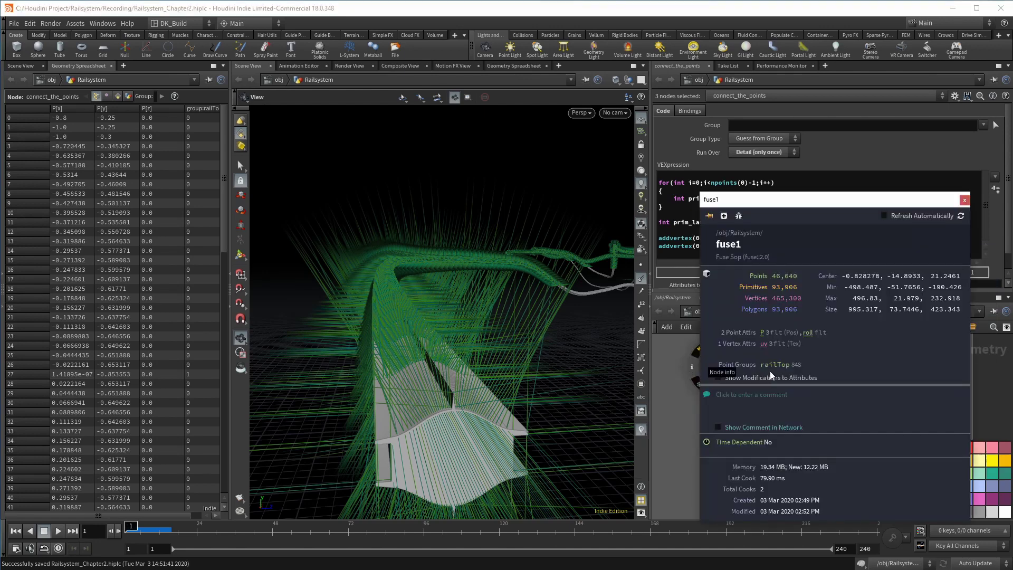
click(964, 199)
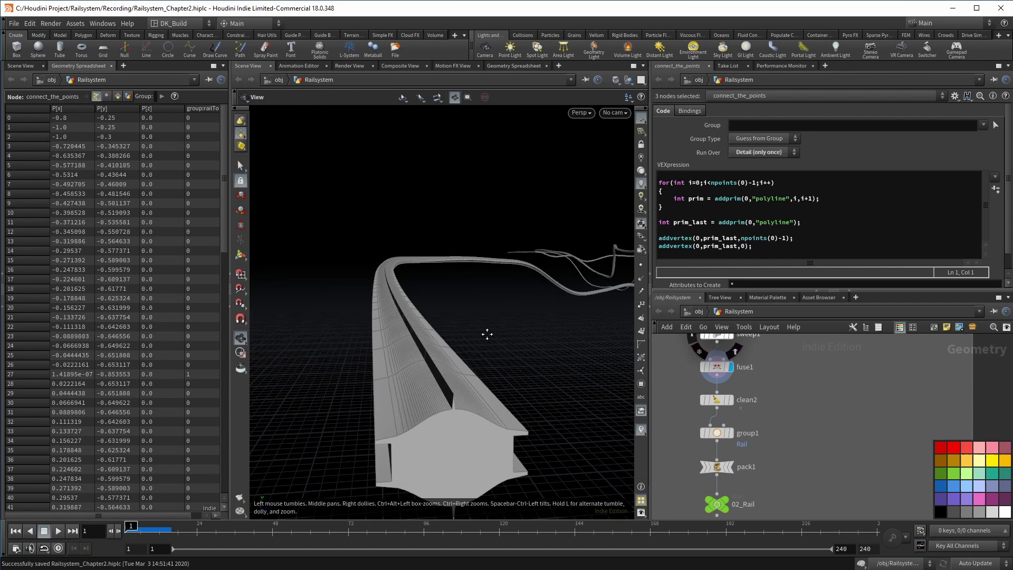
drag(486, 333, 451, 356)
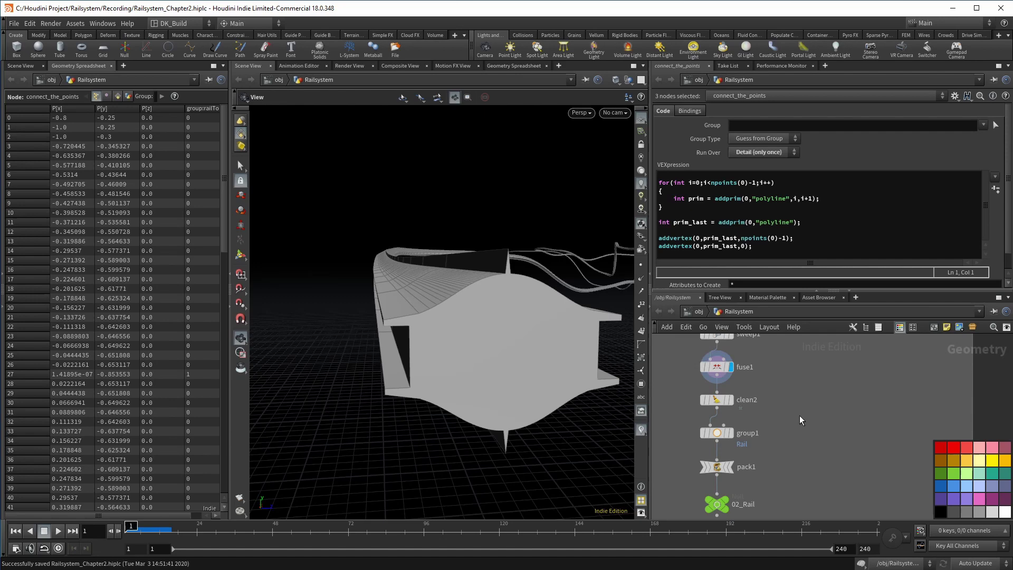
middle_drag(799, 415, 790, 438)
Branch blast4 off fuse1 keeping only the railTop group
click(709, 398)
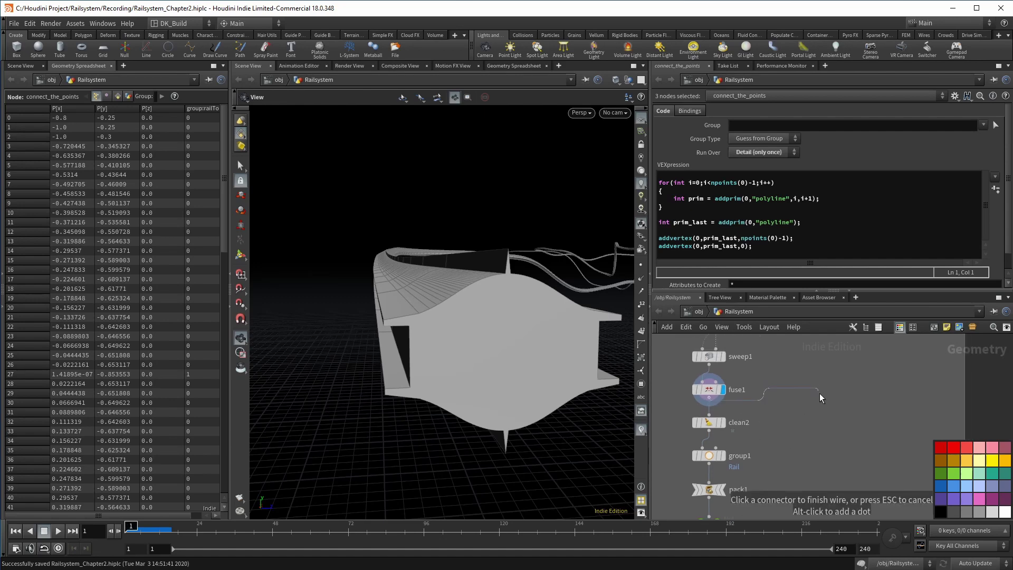
key(Tab)
text(blast)
key(Return)
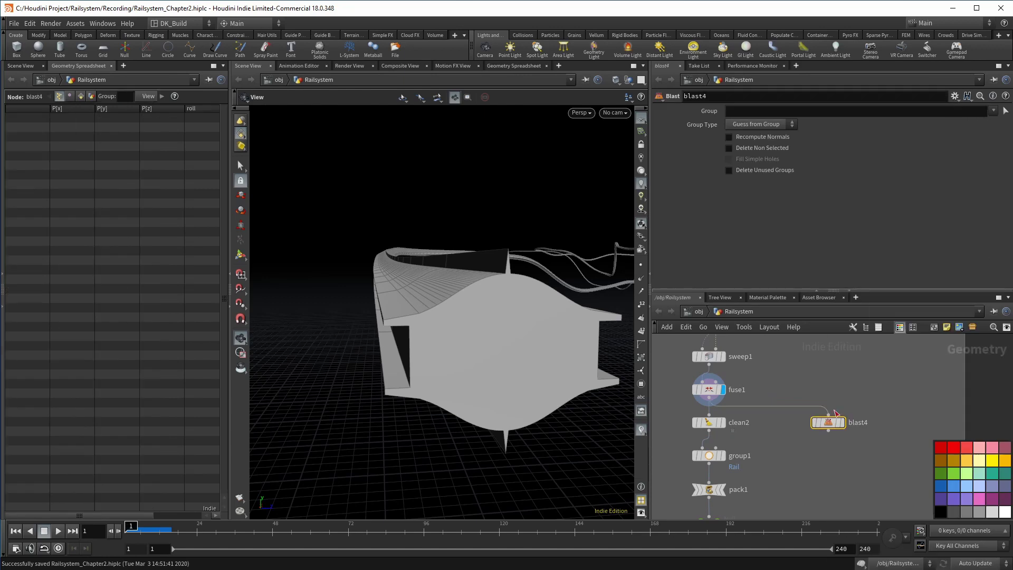
click(846, 406)
click(993, 110)
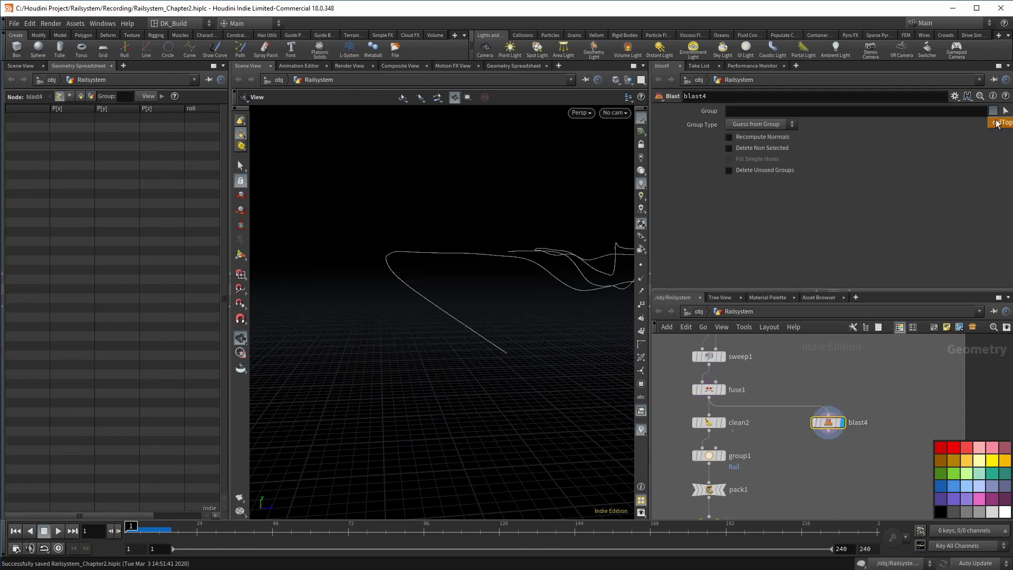
click(801, 150)
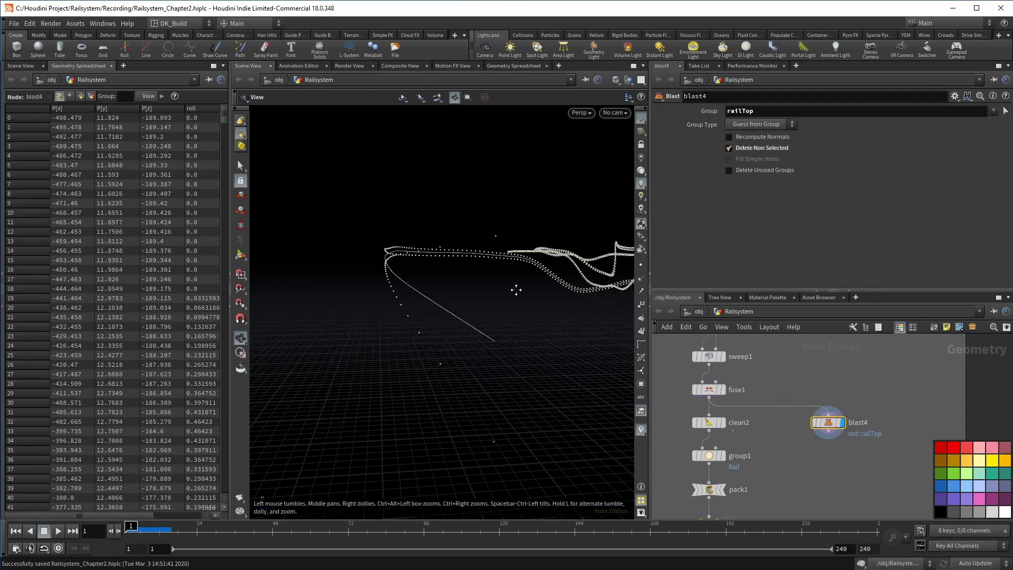
drag(518, 285, 525, 288)
mouse_move(830, 426)
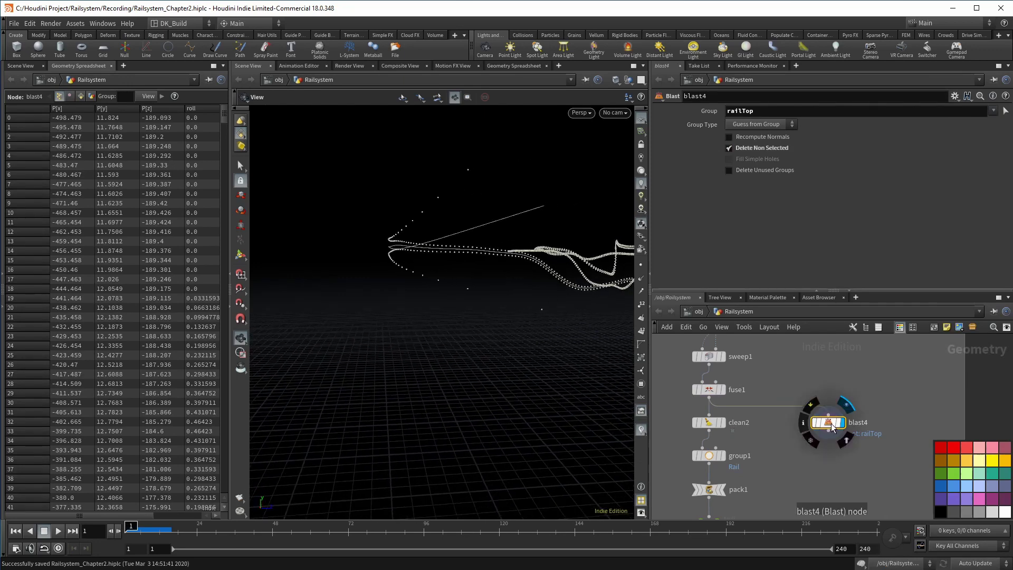
drag(831, 429, 835, 422)
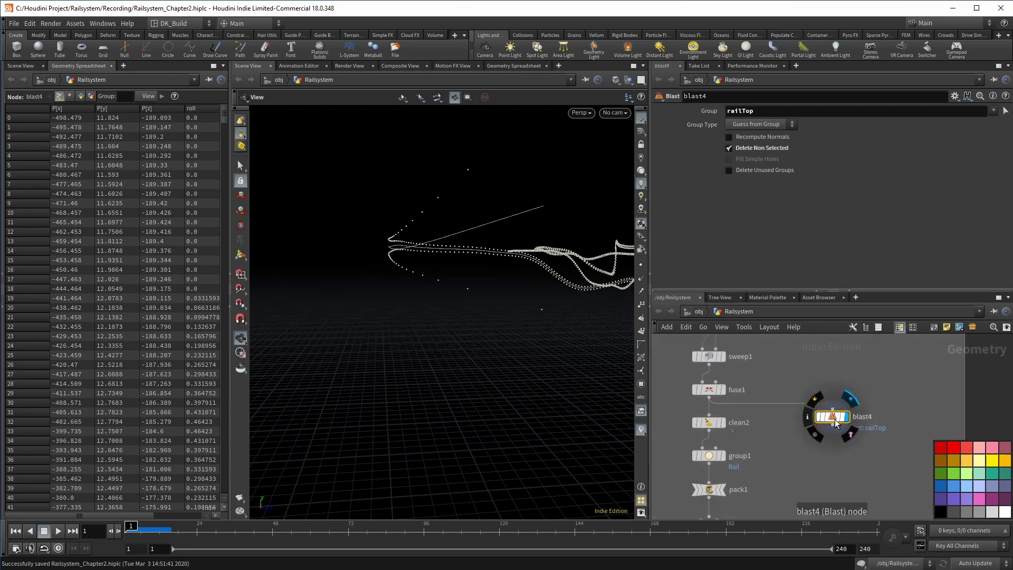
Add an Attribute Wrangle below blast4 named rail_top_and_bottom
key(Tab)
text(a)
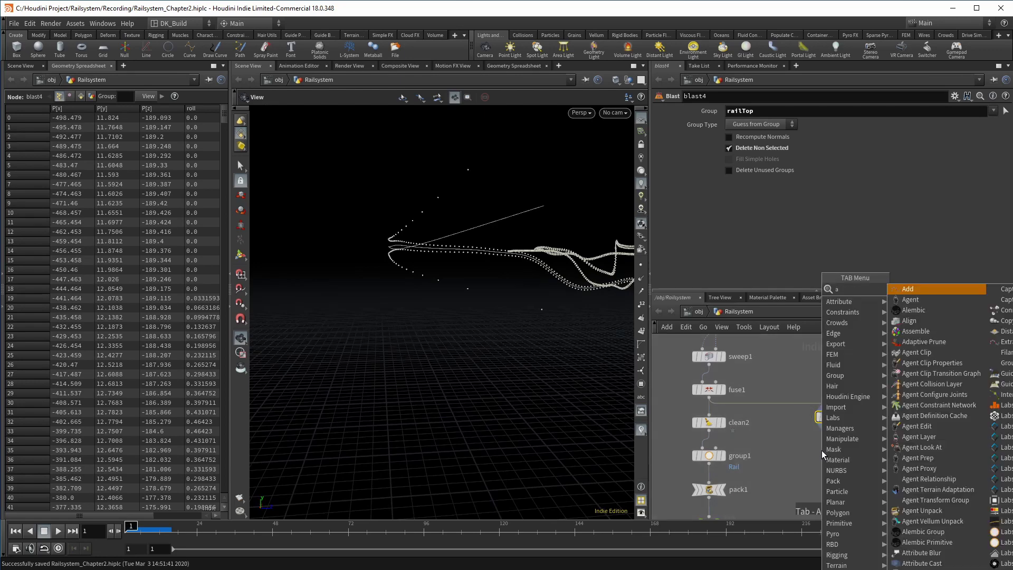
text(ttribw)
key(Return)
click(822, 452)
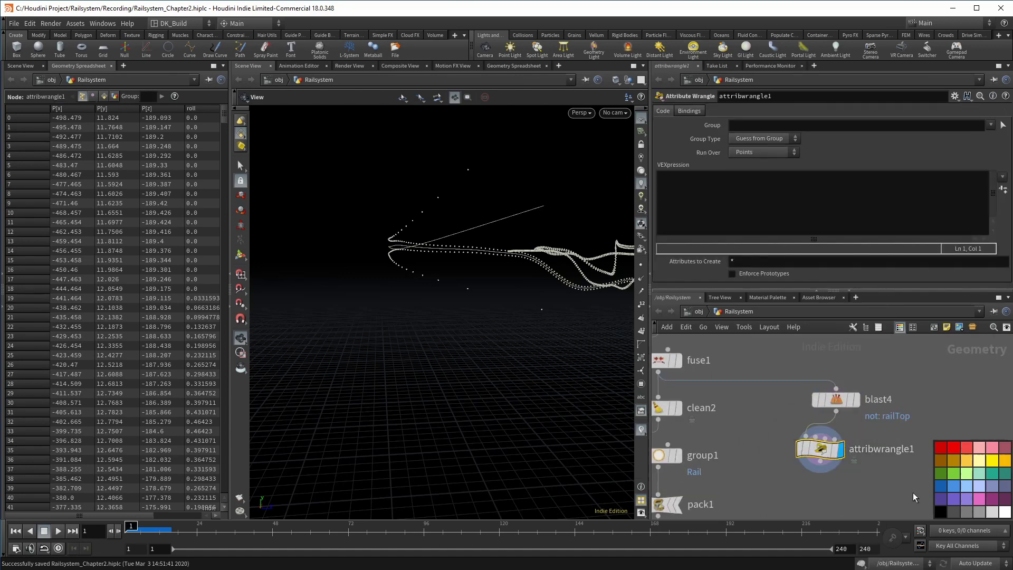
click(992, 469)
double_click(880, 448)
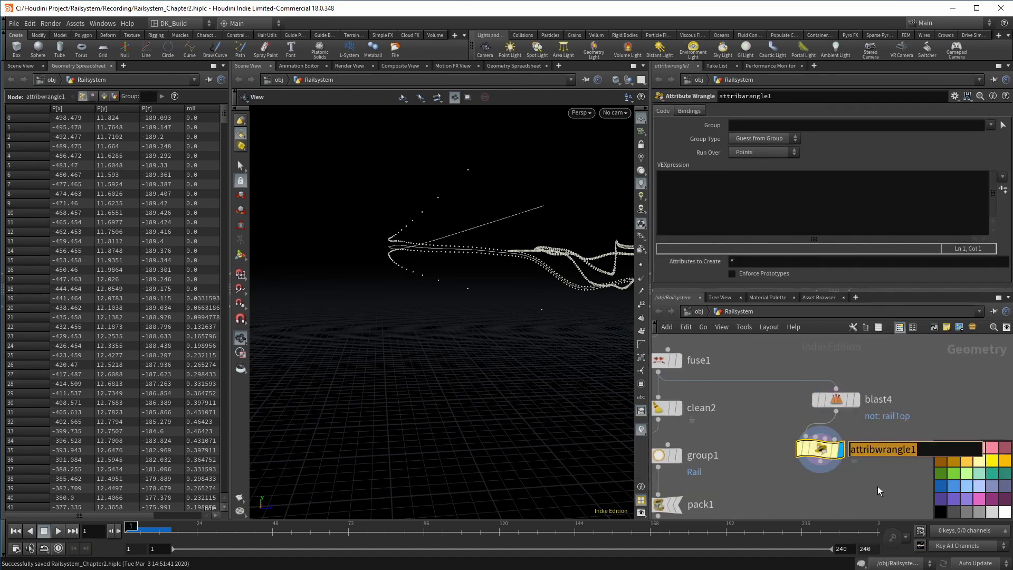
text(rail_top_and_bottom)
key(Return)
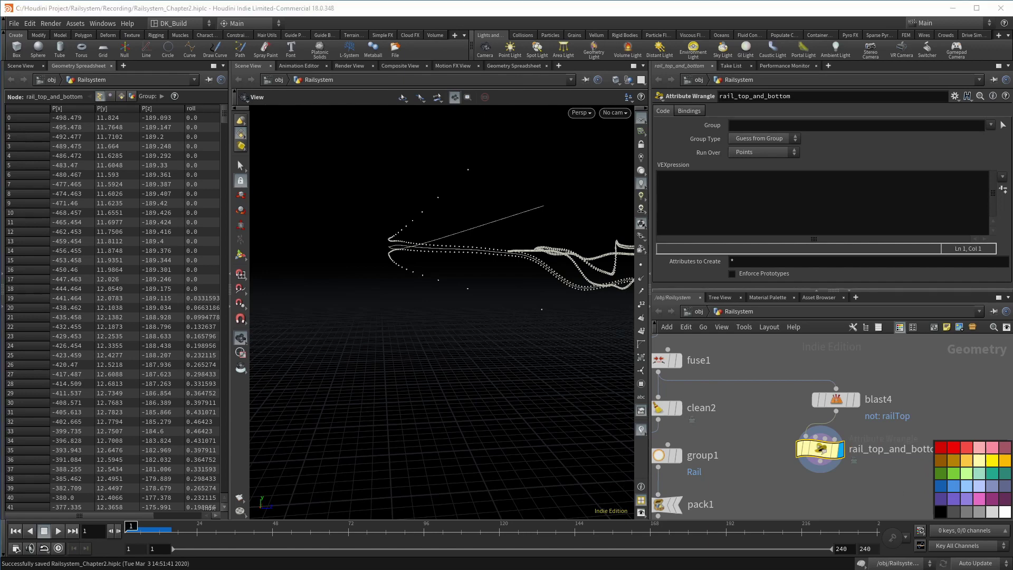
Display point numbers and frame the numbered railTop points in the viewport
click(641, 304)
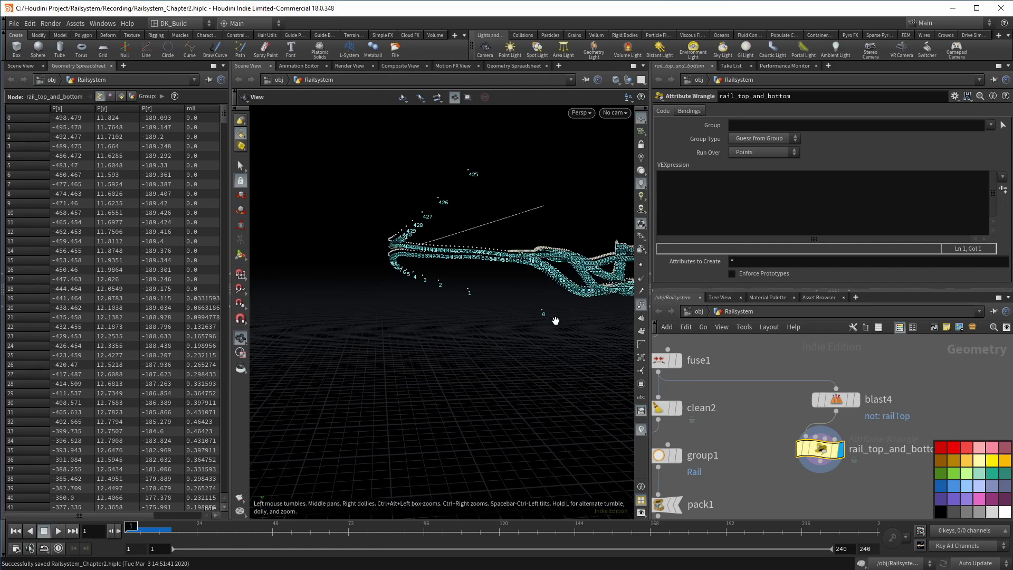
drag(544, 308, 571, 284)
middle_drag(571, 284, 566, 282)
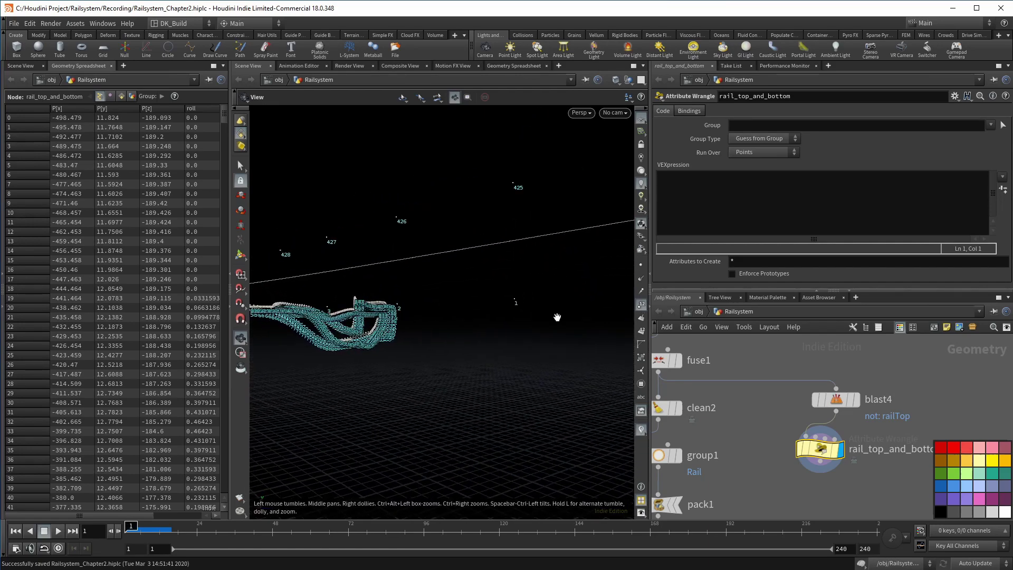
middle_drag(502, 310, 549, 266)
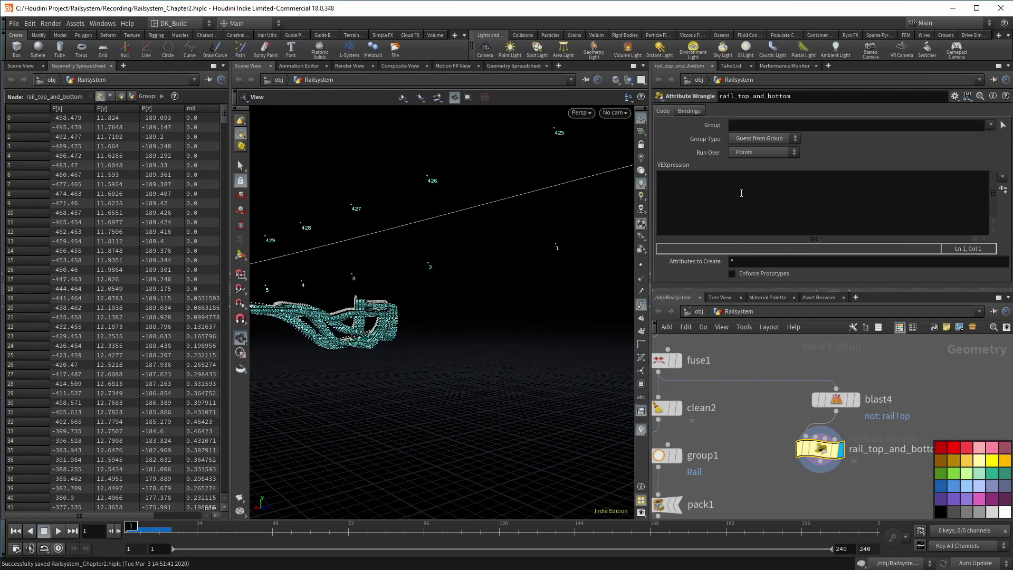
click(741, 193)
text(if(@ptnum )
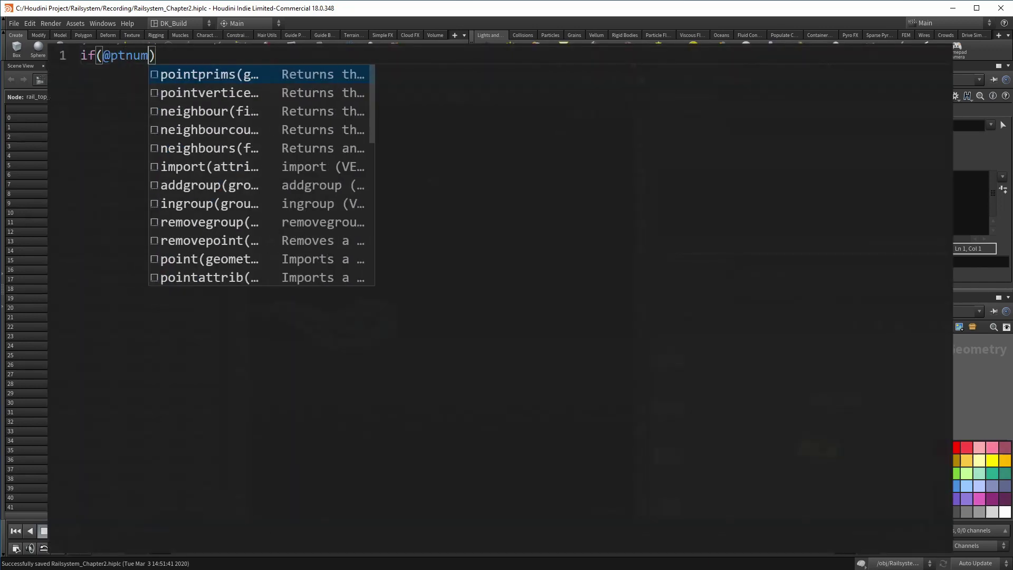
text(< npoints(0)/2)
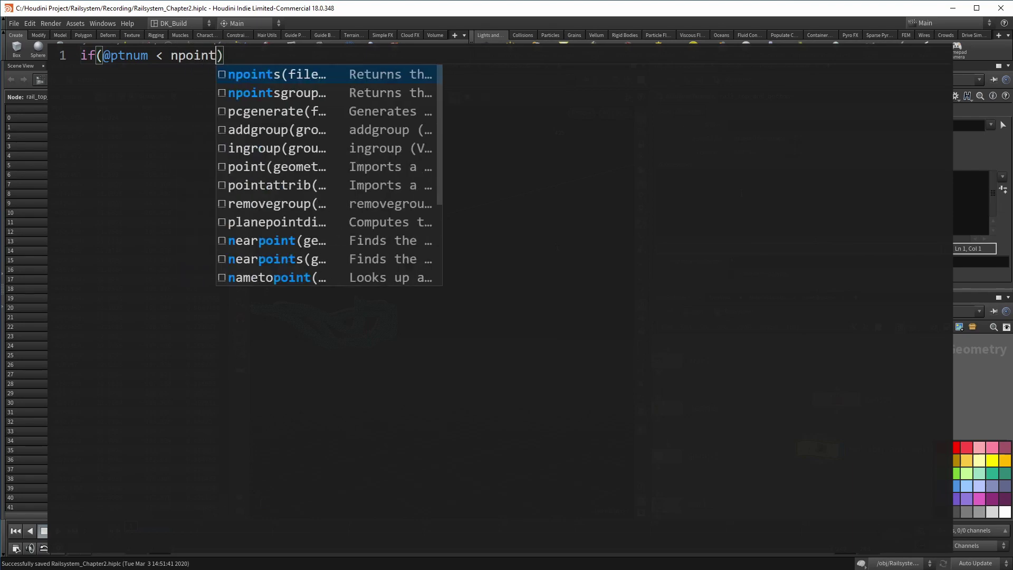
text(){)
key(Return)
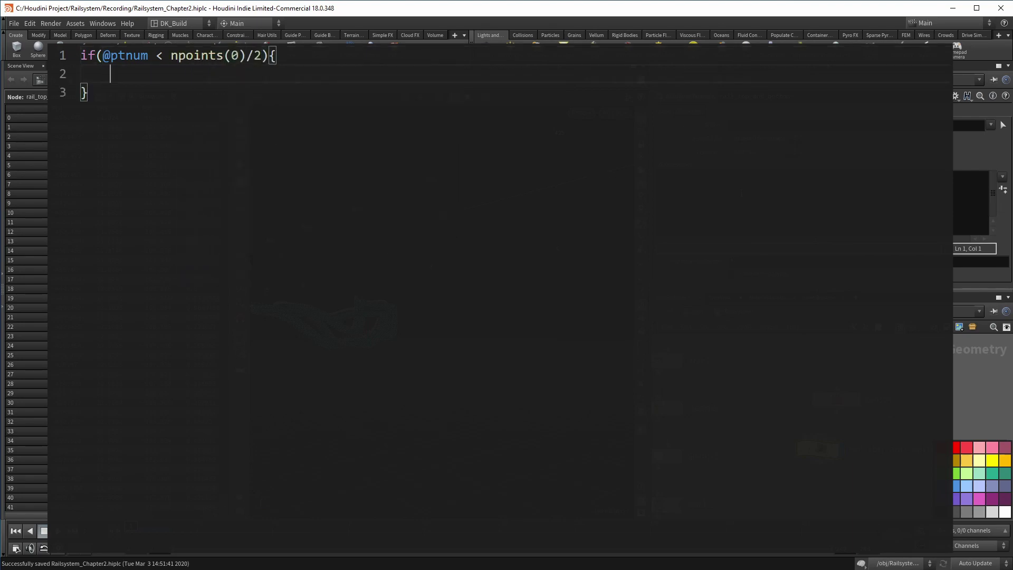
text(setpointg)
key(Return)
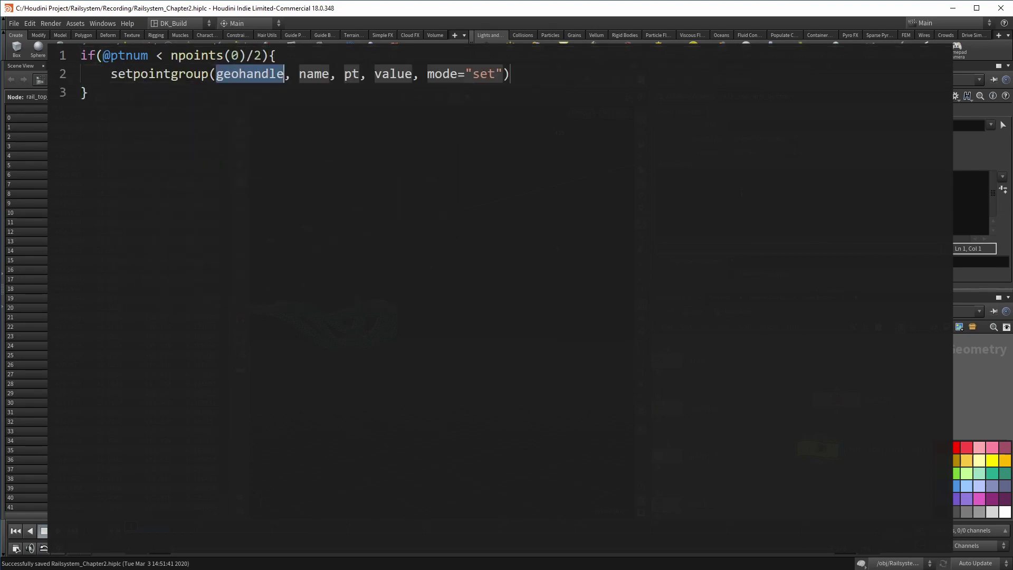
text(0)
key(Tab)
text("railBottom)
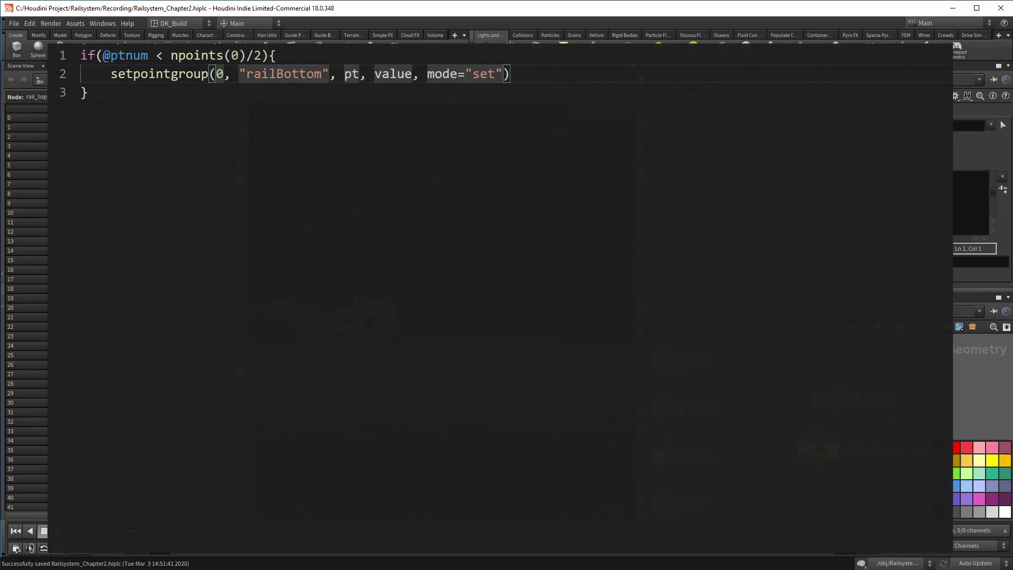
key(Tab)
text(@ptnum)
key(Tab)
text(1)
key(Tab)
key(BackSpace)
key(BackSpace)
key(BackSpace)
key(End)
text(;)
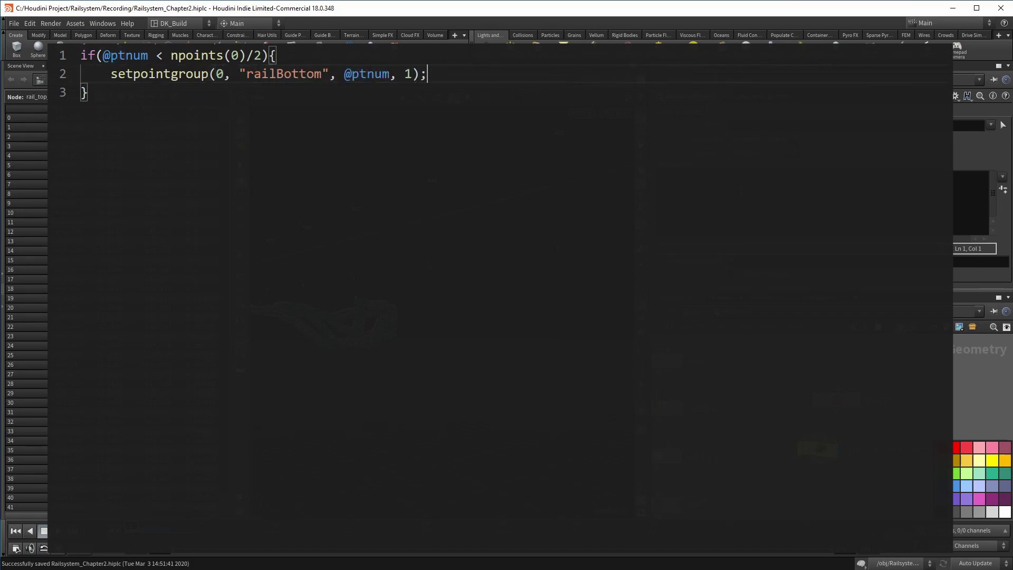
Toggle the same points in railTop, then apply and confirm 424 points per group
key(Return)
text(s)
key(Return)
text(0)
key(Tab)
text("rail)
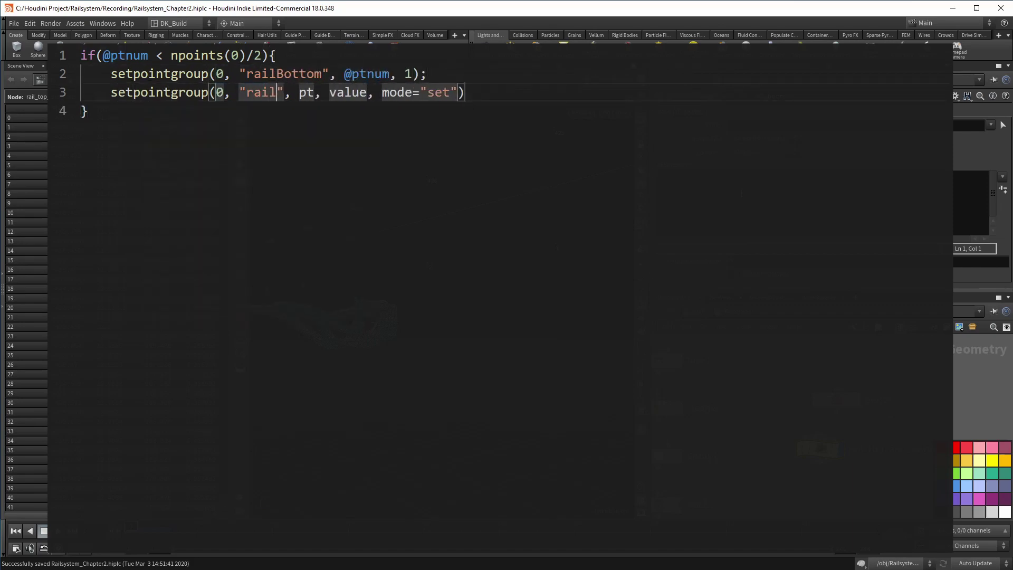
text(Top)
key(Tab)
text(@ptnum)
key(Tab)
text(1)
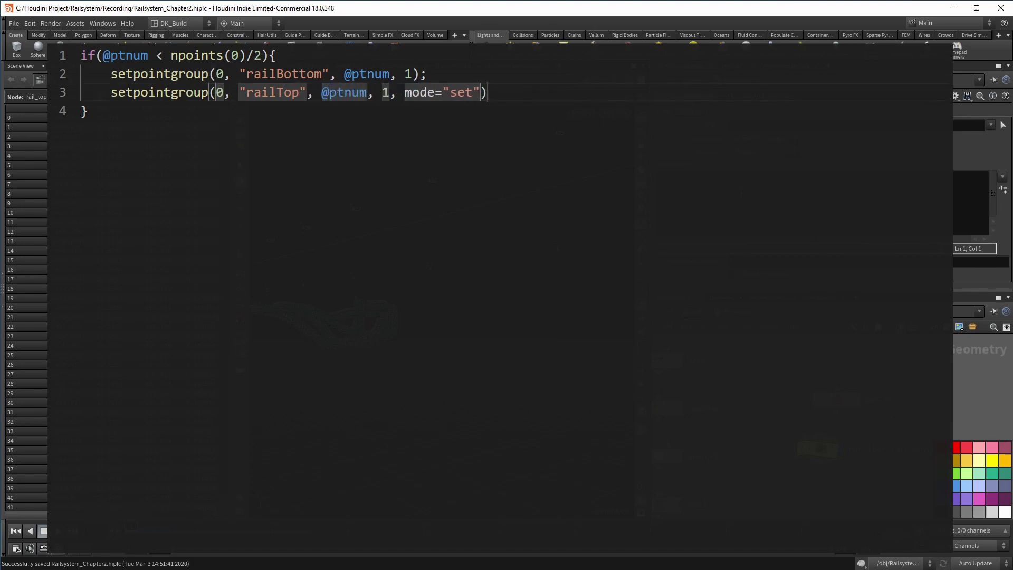
key(Tab)
text("toggle)
key(End)
text(;)
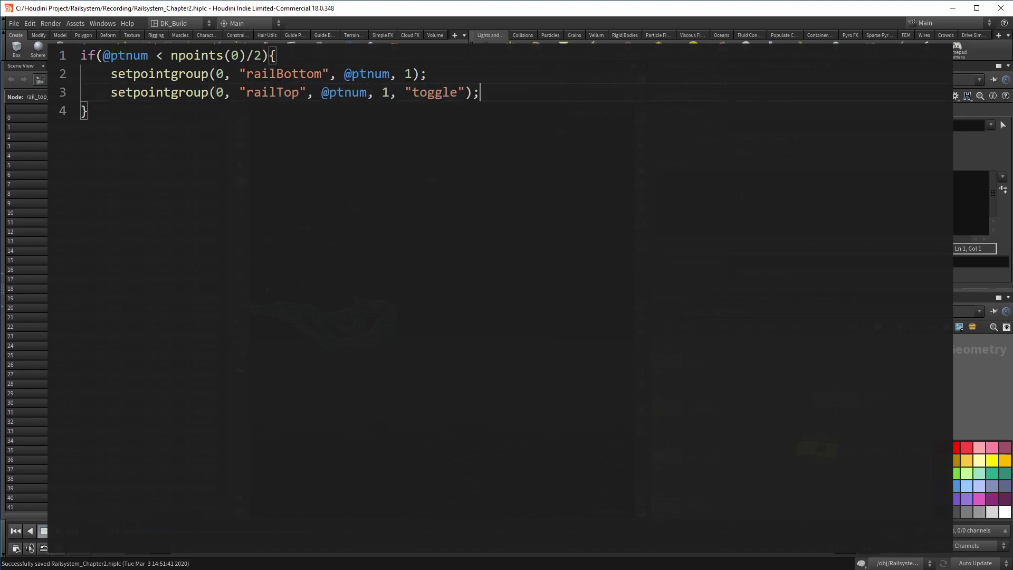
key(alt+e)
middle_click(821, 454)
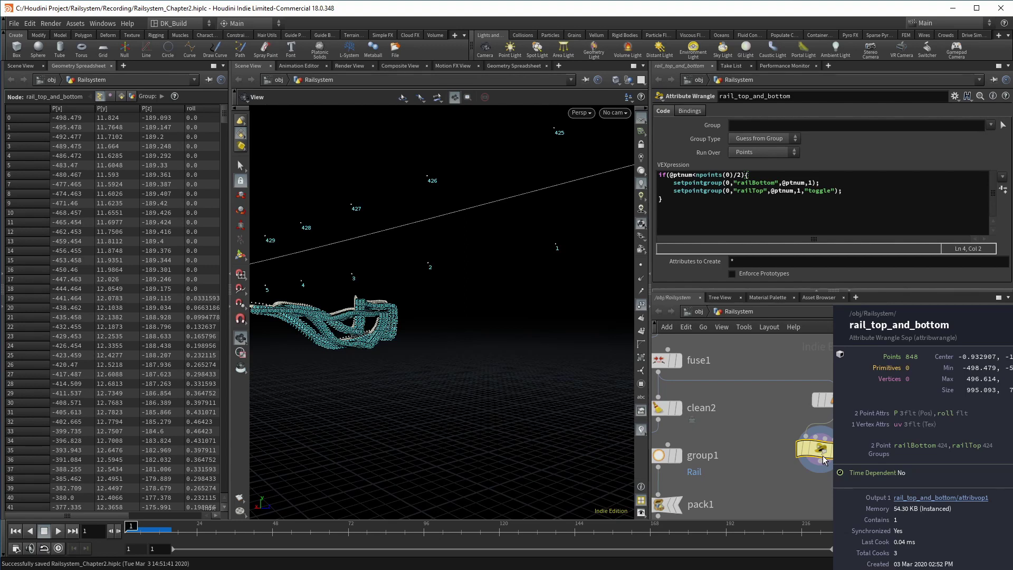
Add a Split node under the wrangle, splitting by the railTop group, and display it
middle_drag(854, 507, 854, 458)
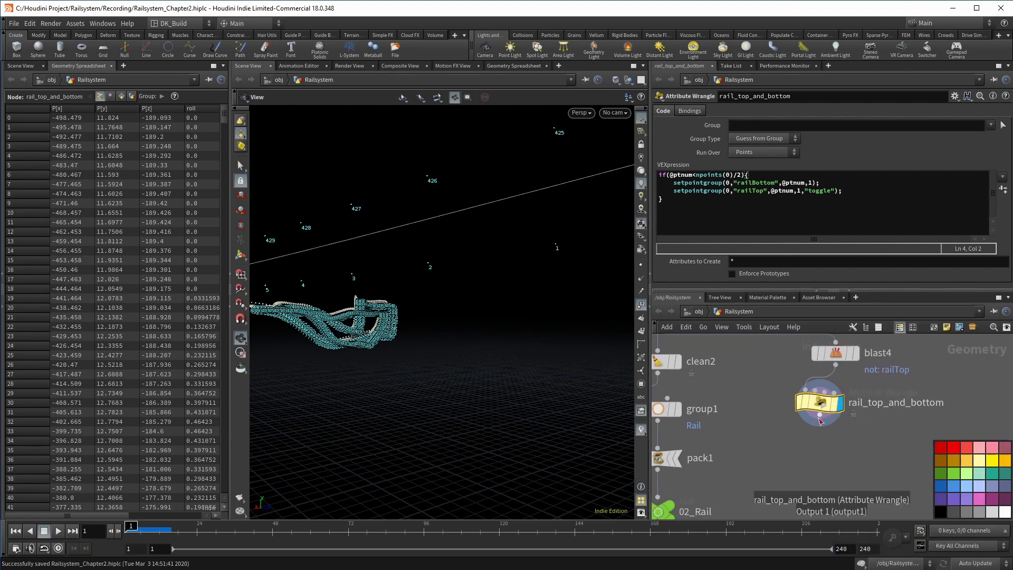
key(Tab)
text(split)
key(Return)
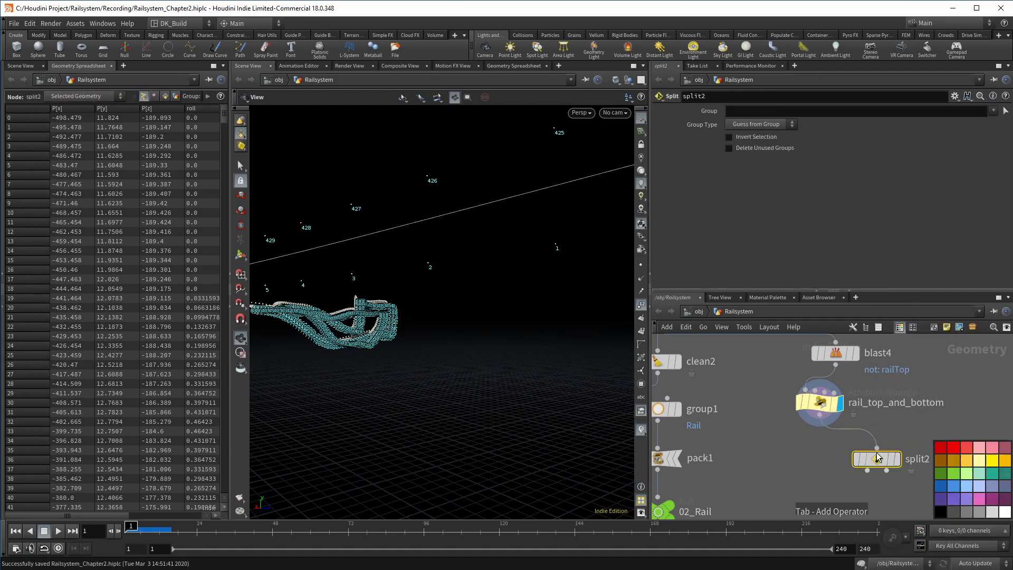
click(876, 457)
click(854, 110)
text(rail)
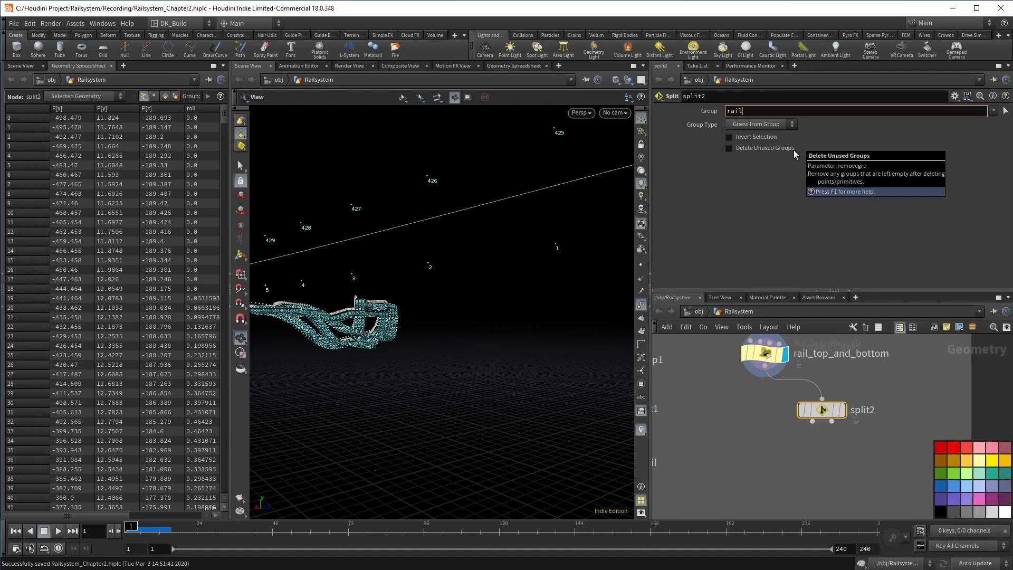
text(Top)
key(Return)
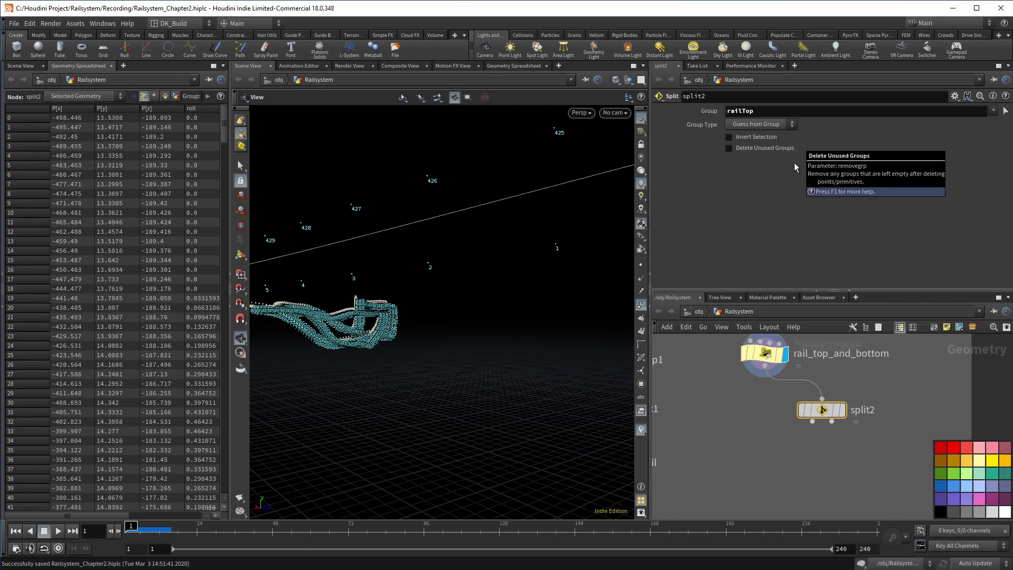
click(849, 393)
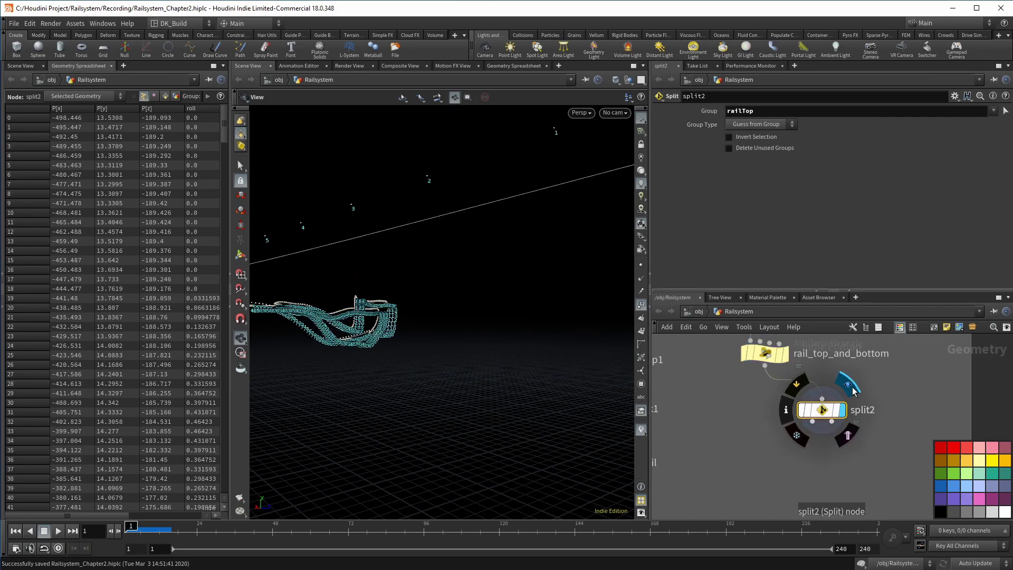
Attach an Attribute Wrangle to each split2 output, naming the first-output one copy_orient
click(831, 428)
key(Tab)
text(wrangle)
key(Return)
click(872, 459)
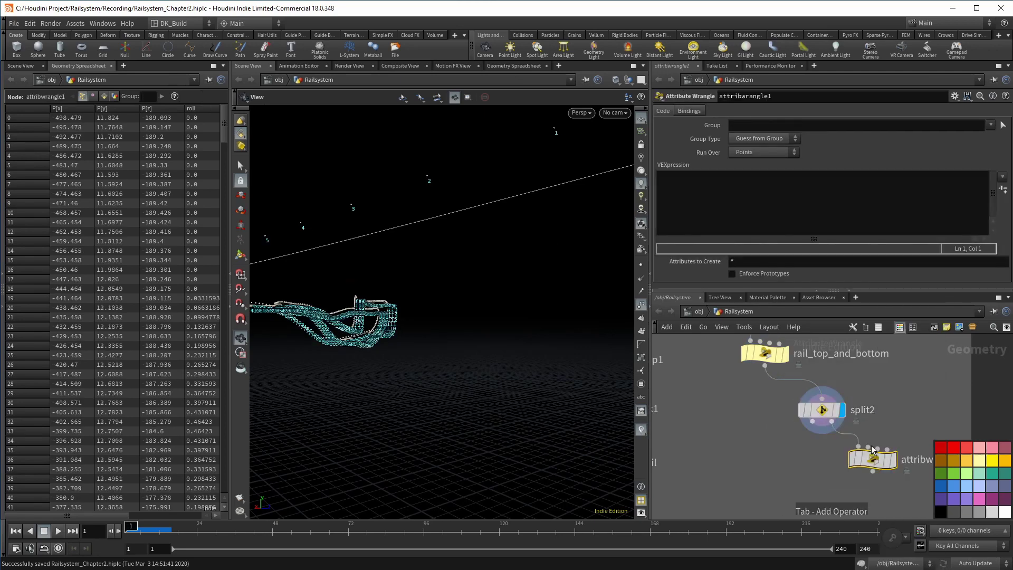
click(899, 435)
drag(812, 421, 745, 459)
click(768, 459)
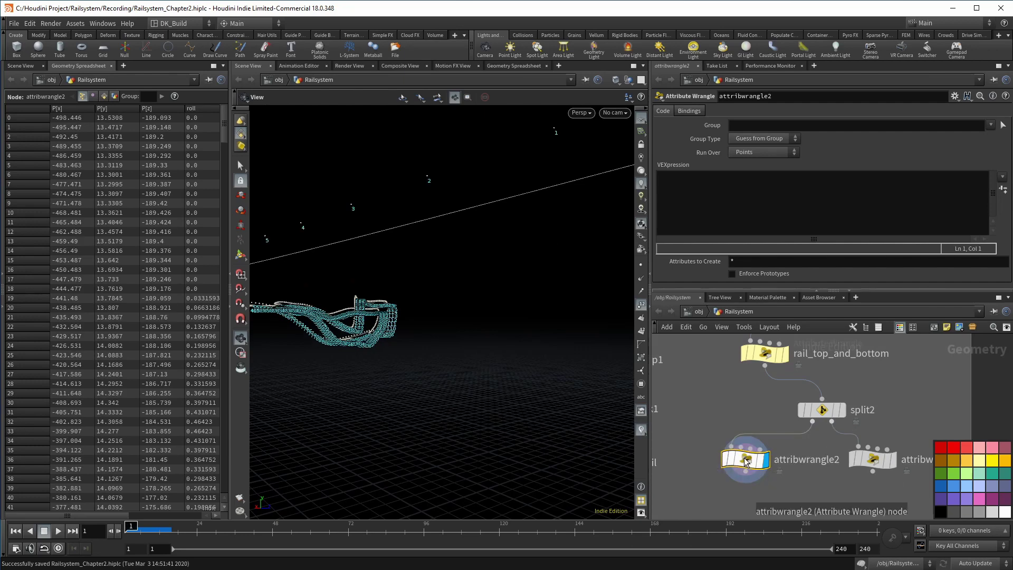
middle_drag(888, 485, 796, 447)
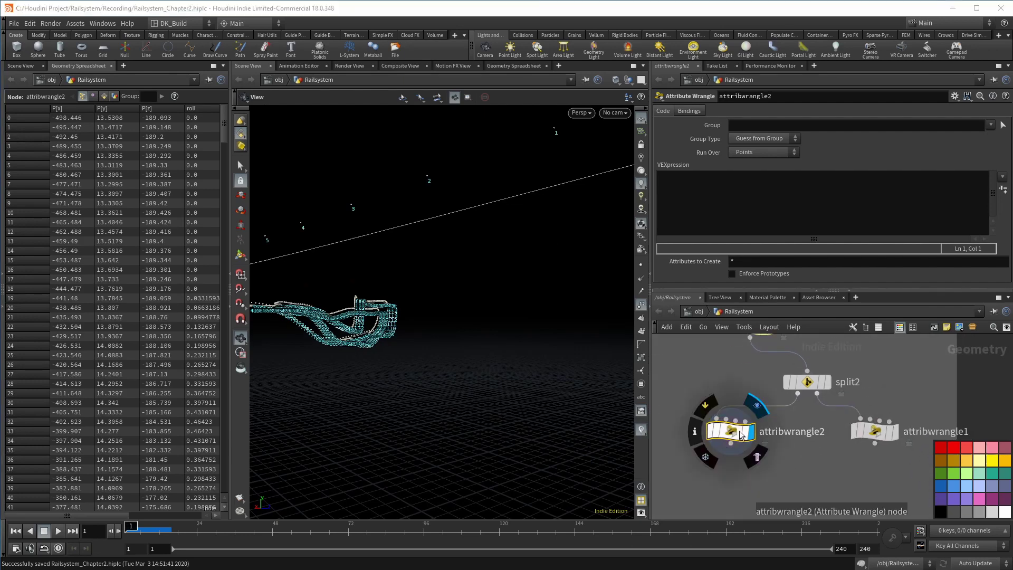
double_click(791, 432)
text(copy_orient)
key(Return)
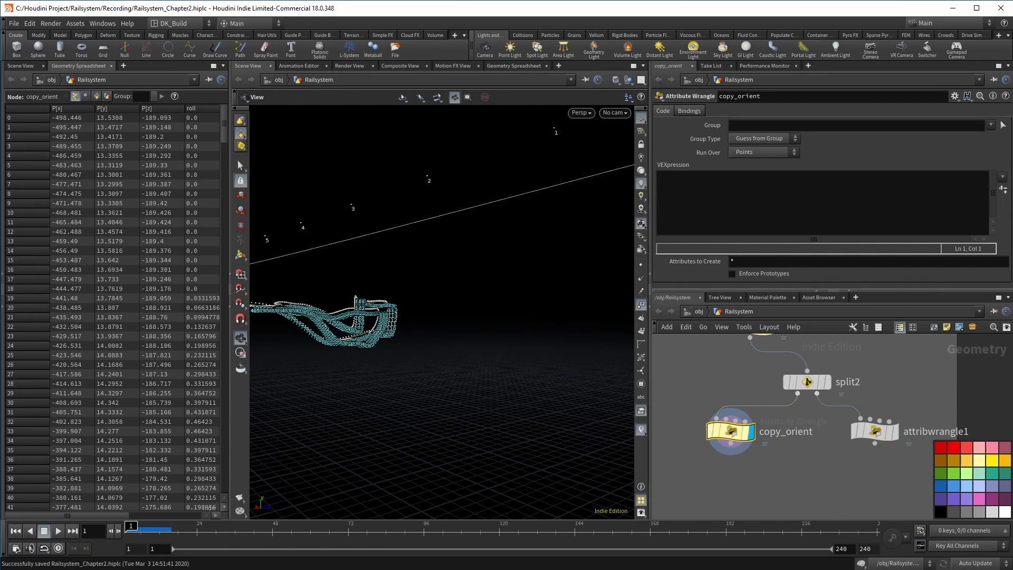
scroll(902, 442, down, 3)
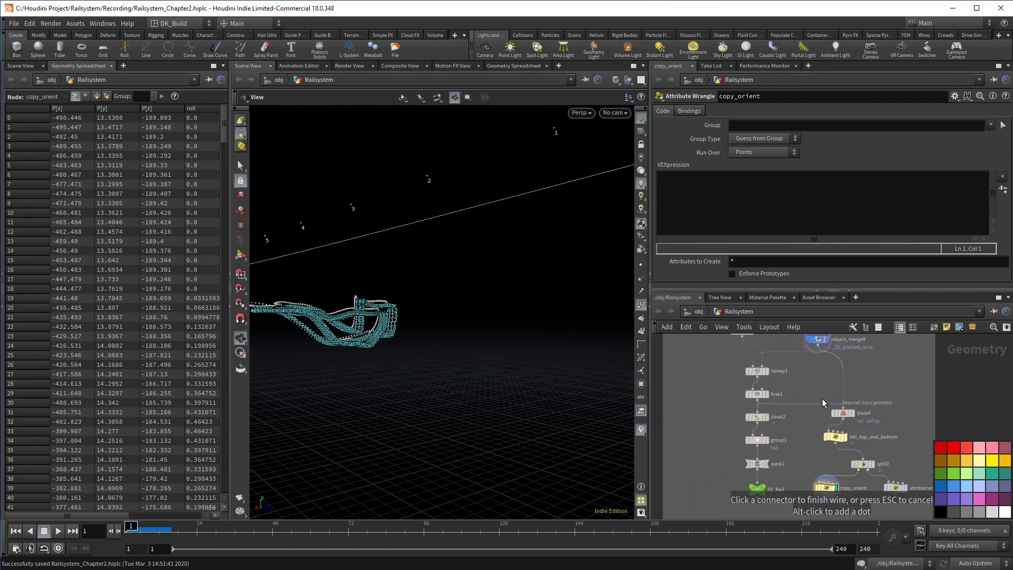
mouse_move(830, 496)
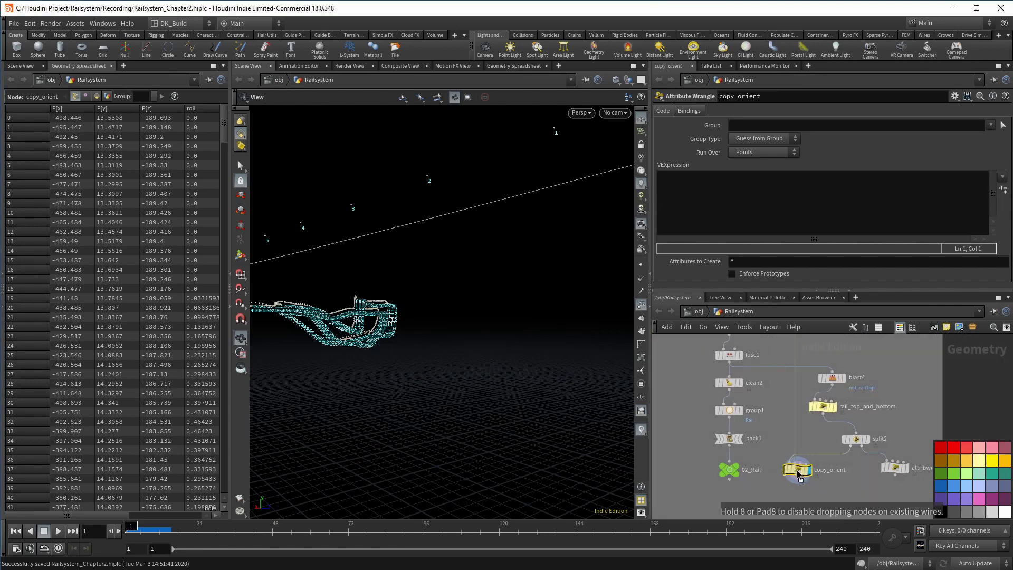
click(673, 197)
text(@orient = point(1,"orient", @ptnum)
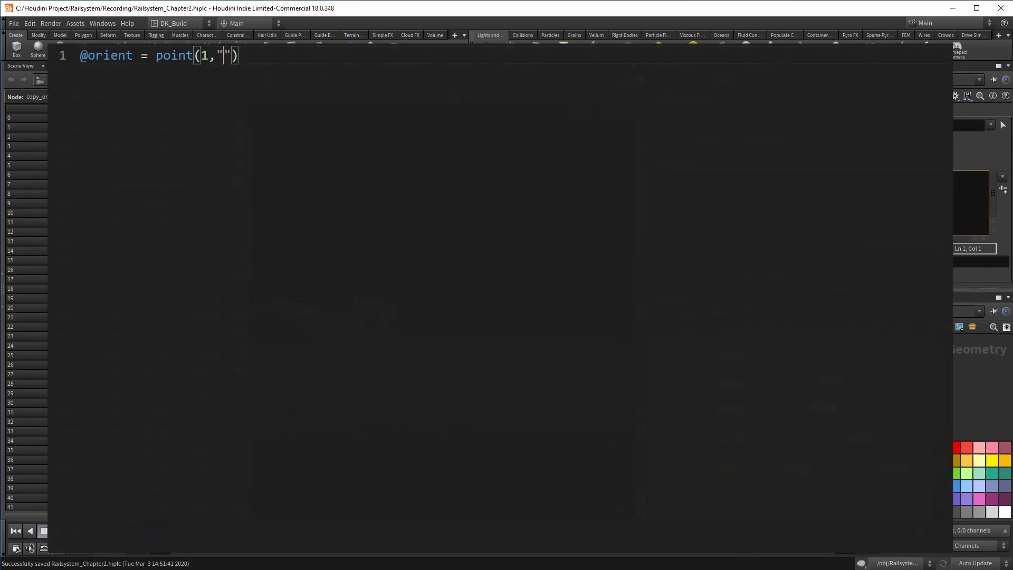
text();)
key(Return)
text(@N )
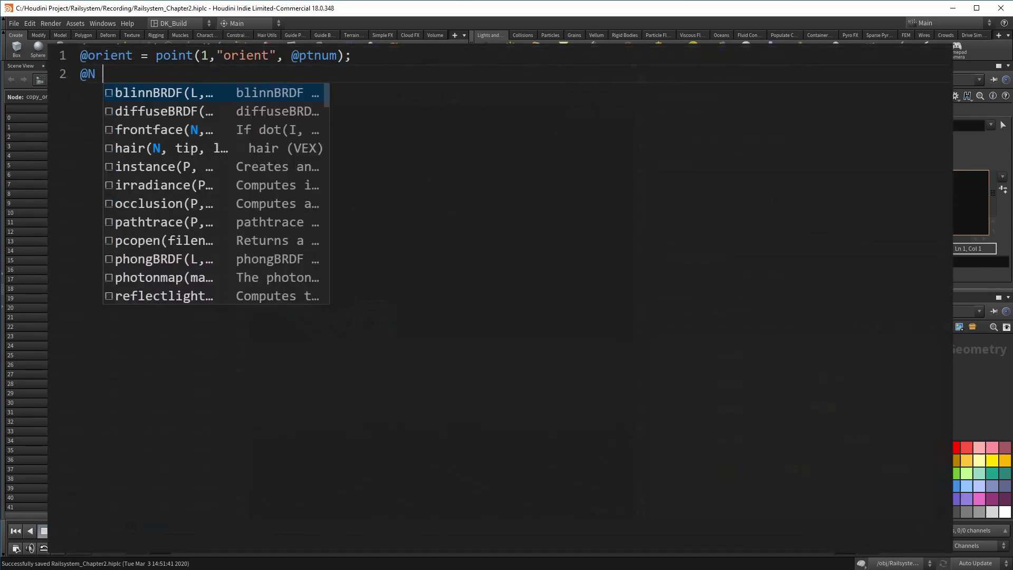
text(= point(1,"N",@ptnum);)
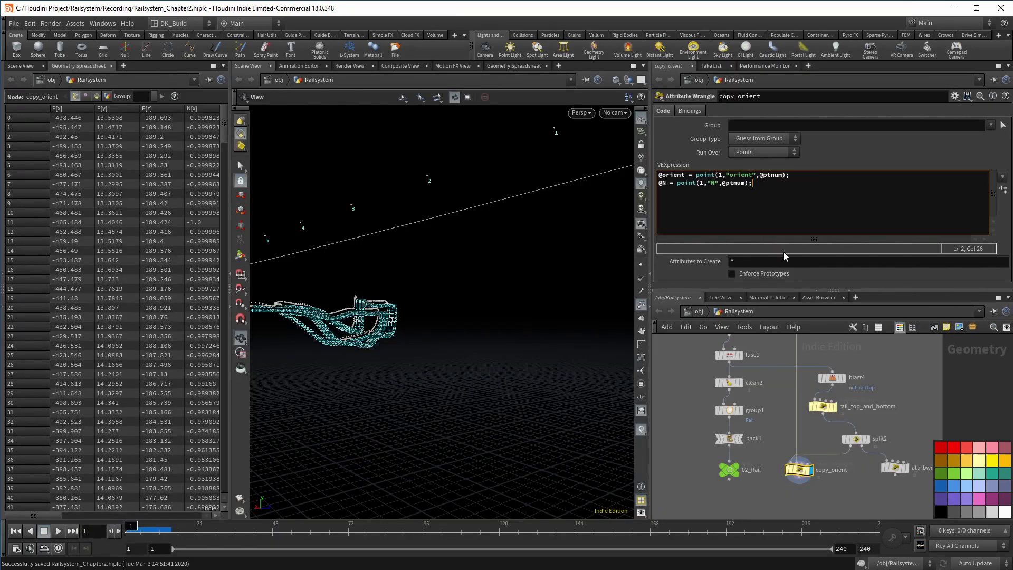
Delete attribwrangle1 and wire a duplicate copy_orient1 to split2's second output
middle_drag(870, 480, 835, 436)
click(860, 423)
key(Delete)
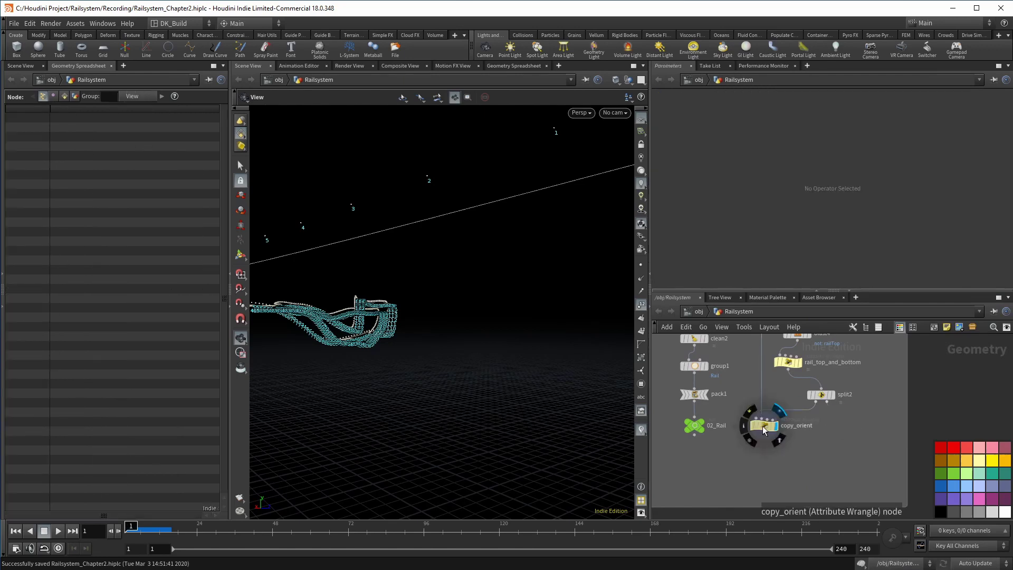
alt+drag(763, 428, 872, 429)
click(855, 419)
click(856, 425)
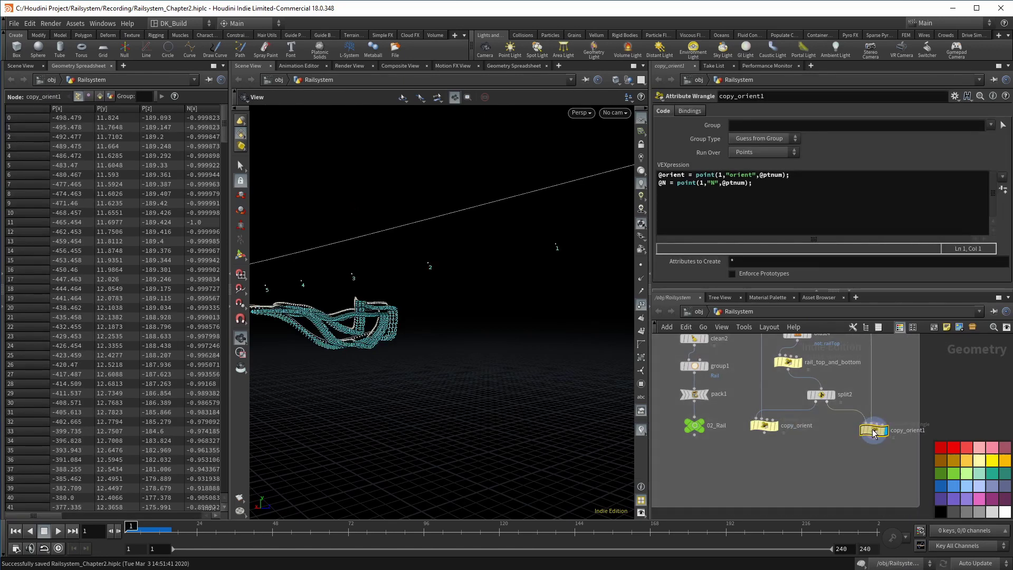
Add a null named 02_Rail_top under copy_orient
middle_click(873, 430)
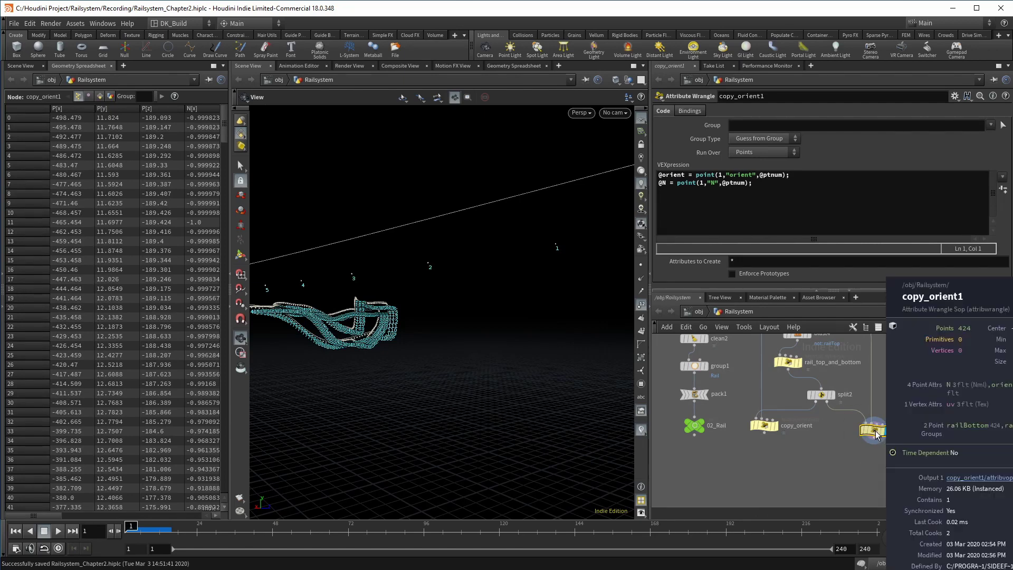
middle_drag(819, 485, 826, 453)
scroll(827, 453, up, 3)
alt+drag(675, 385, 747, 430)
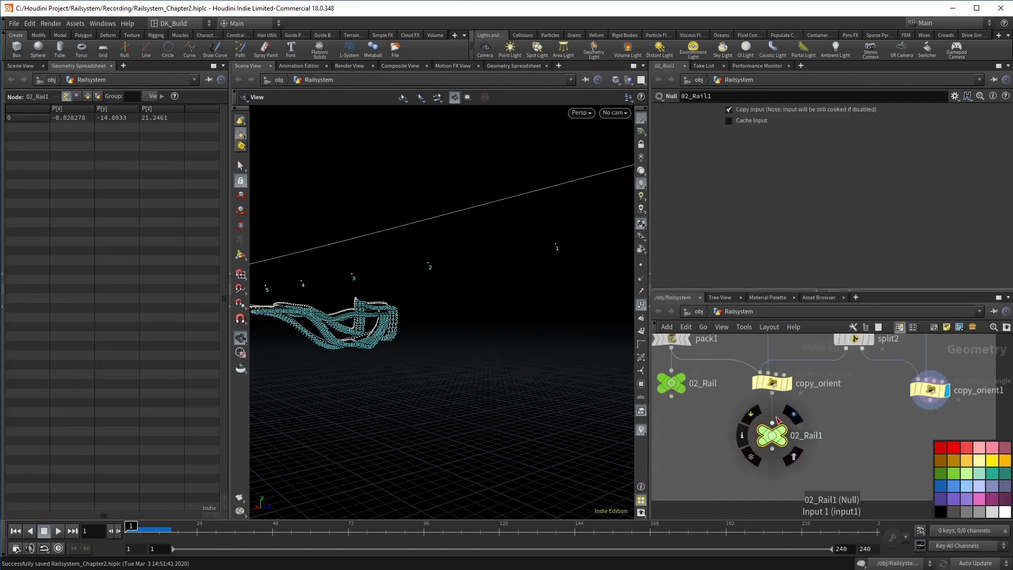
double_click(822, 439)
text(top)
key(Return)
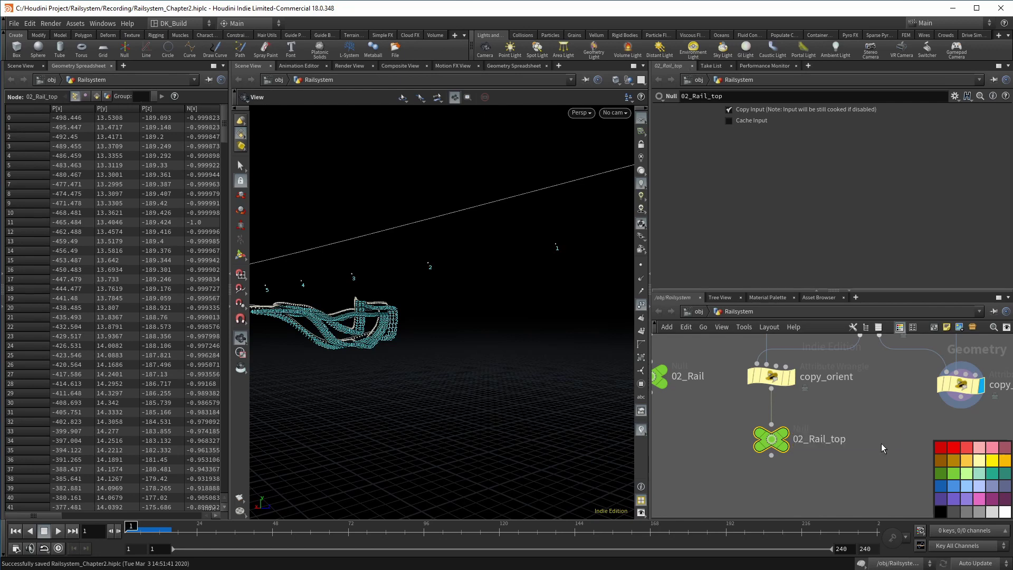
Add a null named 02_Rail_bottom under copy_orient1, then display 02_Rail_top
middle_drag(880, 443, 789, 439)
alt+drag(678, 434, 871, 434)
double_click(924, 433)
key(BackSpace)
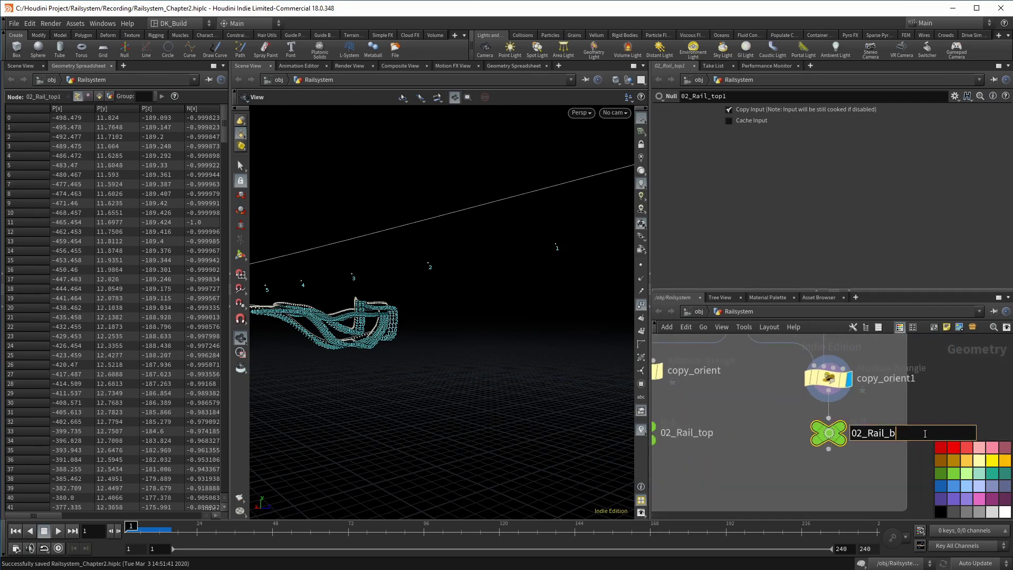
text(bottom)
key(Return)
scroll(834, 439, down, 3)
click(753, 426)
scroll(738, 449, down, 2)
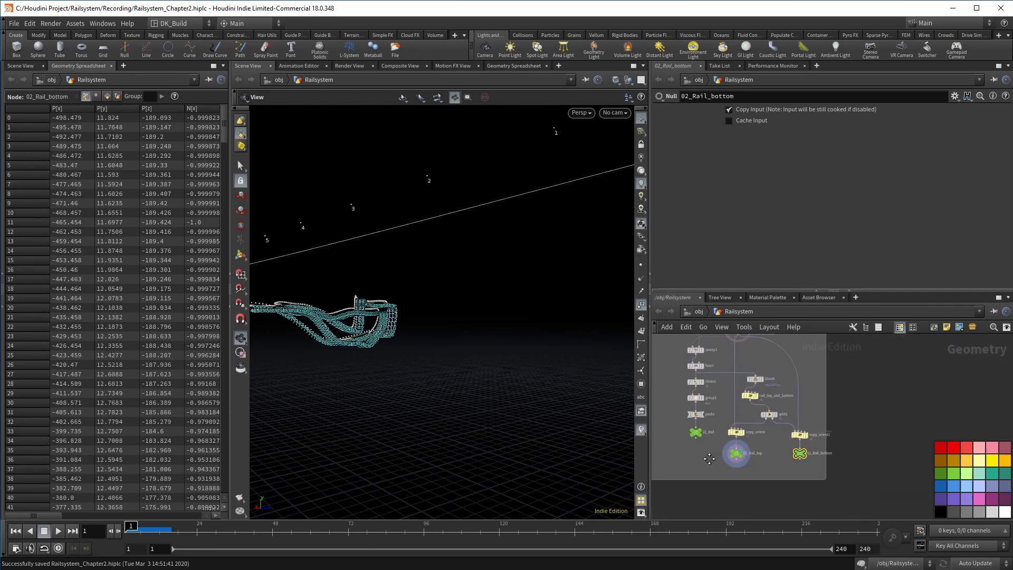
Paste a copy of connect_the_points fed by copy_orient, minus its two addvertex lines
scroll(728, 396, up, 2)
click(701, 388)
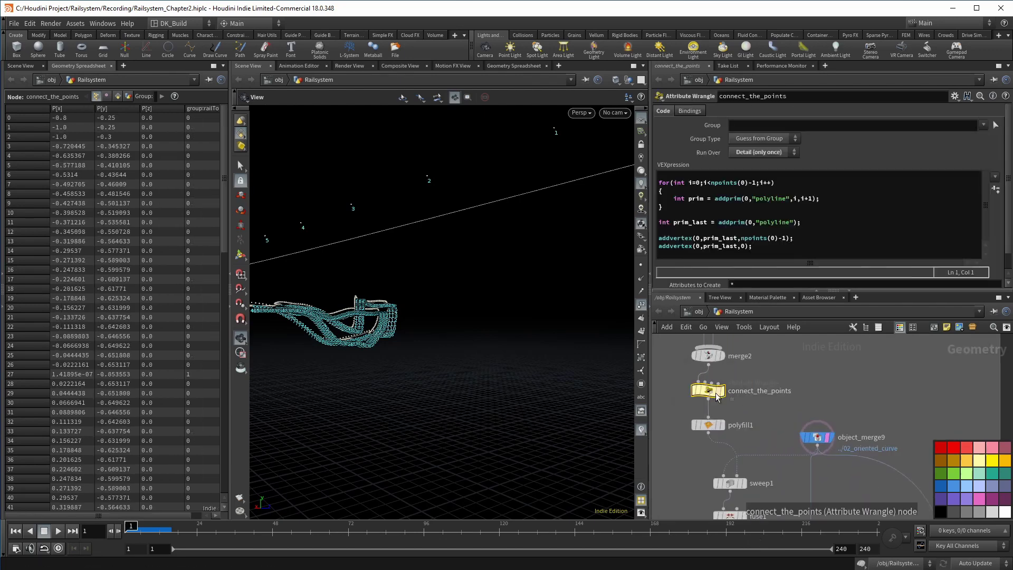
key(ctrl+c)
scroll(681, 439, up, 4)
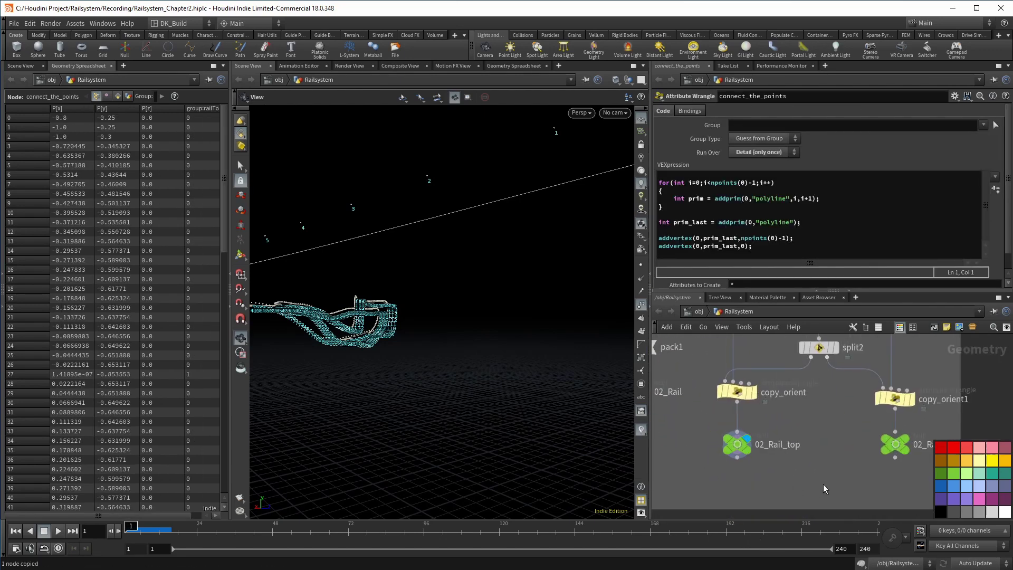
key(ctrl+v)
click(736, 403)
click(817, 460)
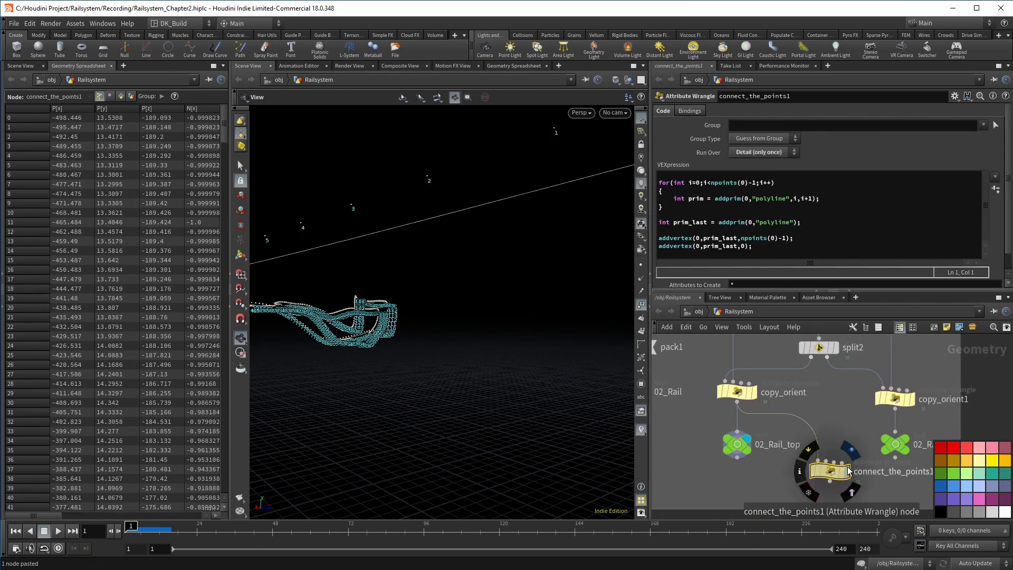
click(773, 244)
drag(773, 244, 609, 229)
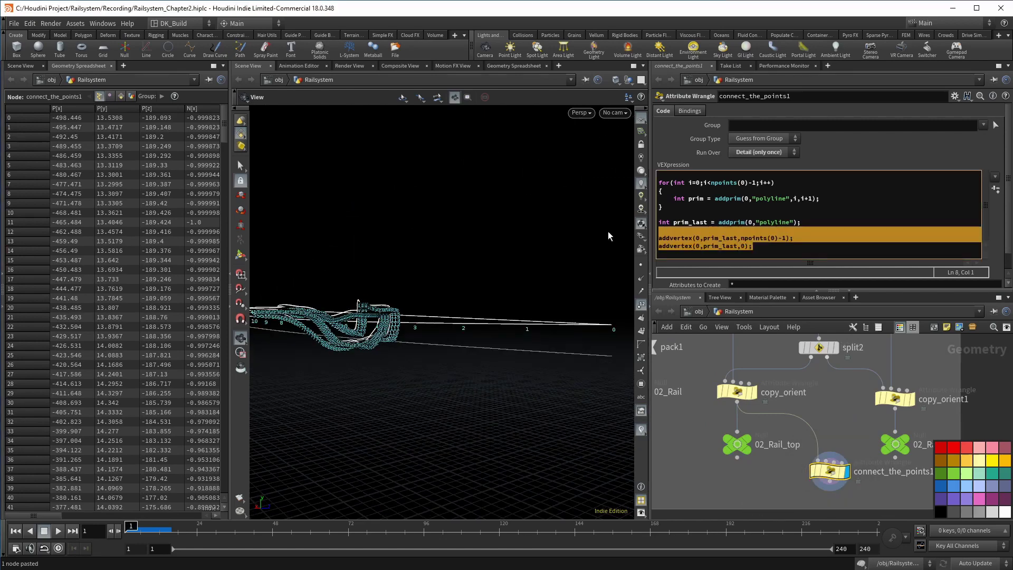
key(BackSpace)
drag(543, 227, 558, 277)
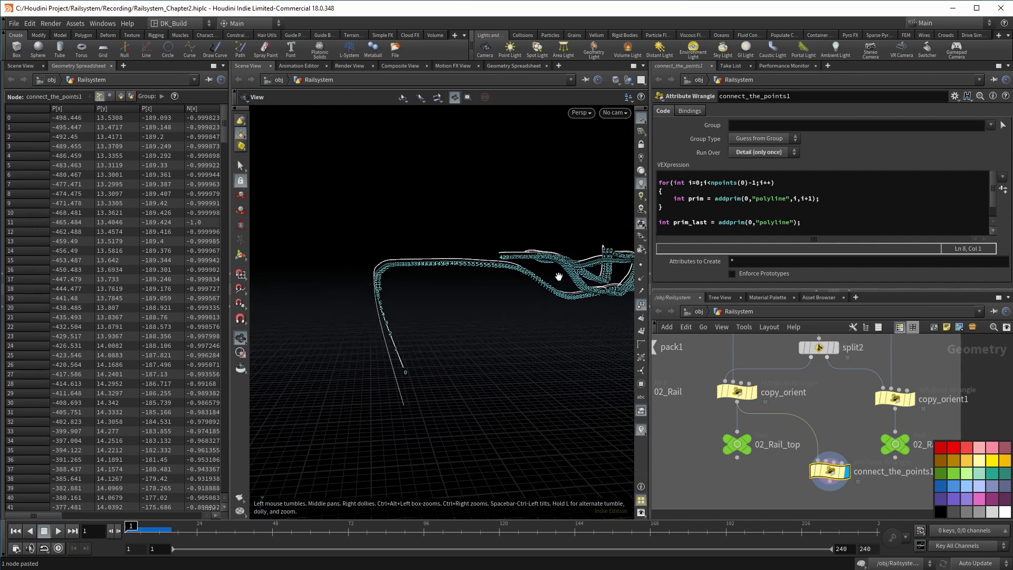
Try it on copy_orient1, delete the test wrangle, hide the palette, and display 02_Rail
drag(895, 411, 820, 456)
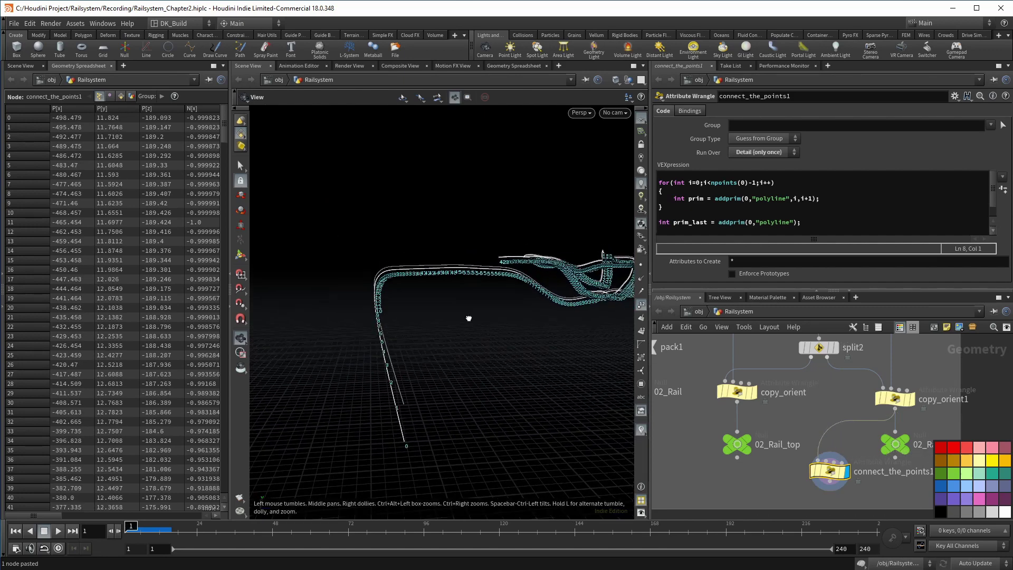
drag(469, 318, 477, 303)
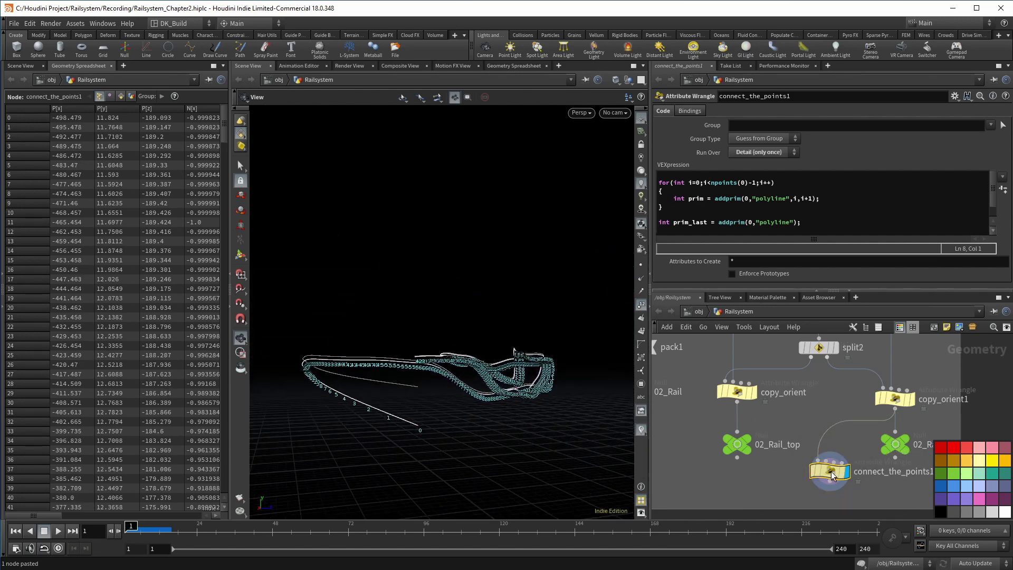
key(Delete)
key(c)
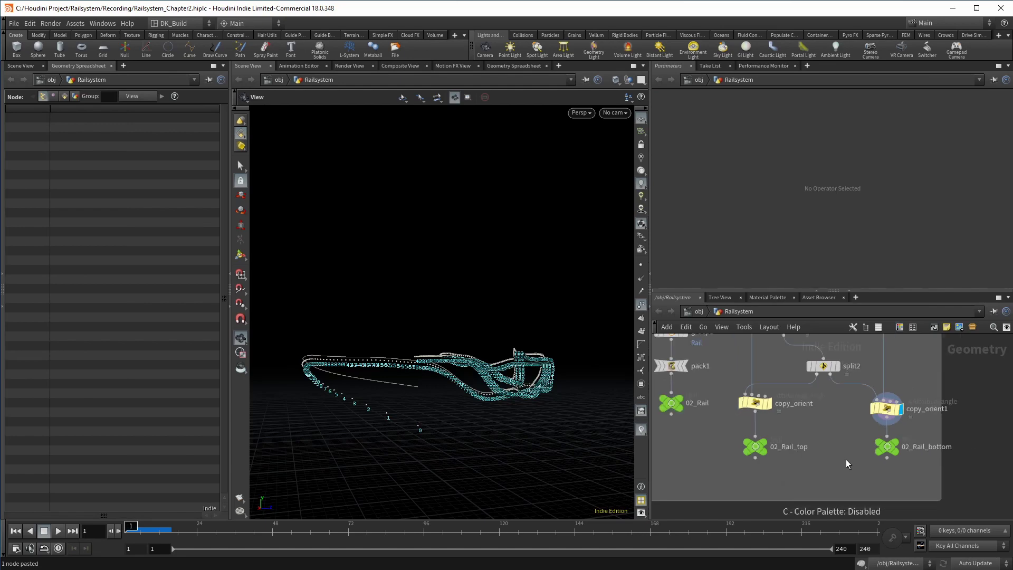
scroll(847, 464, down, 3)
click(733, 420)
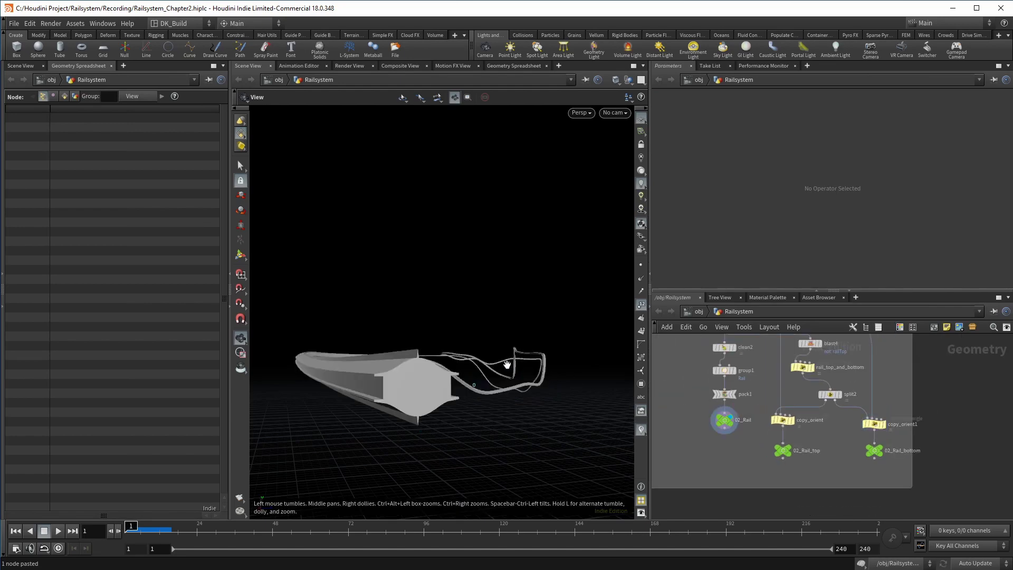